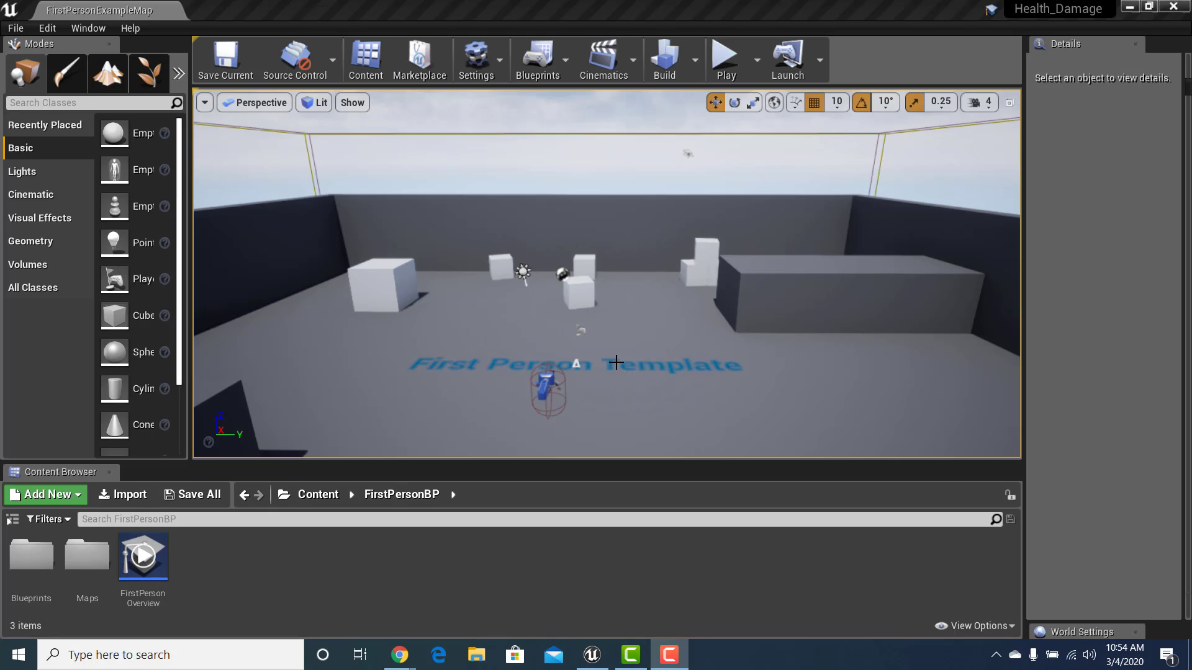
Step: Enlarge the Content Browser and create a Widget Blueprint named Health_Bar in the FirstPersonBP folder
{"action": "left_click", "coordinate": [533, 460]}
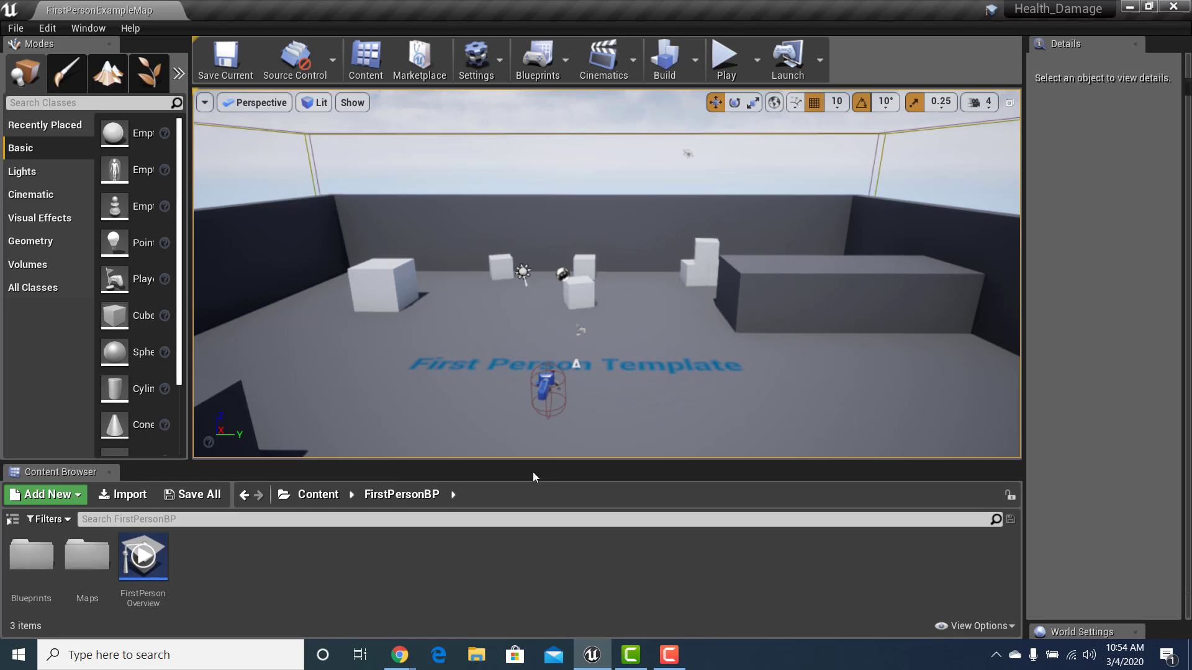
{"action": "left_click_drag", "start_coordinate": [534, 460], "coordinate": [534, 425]}
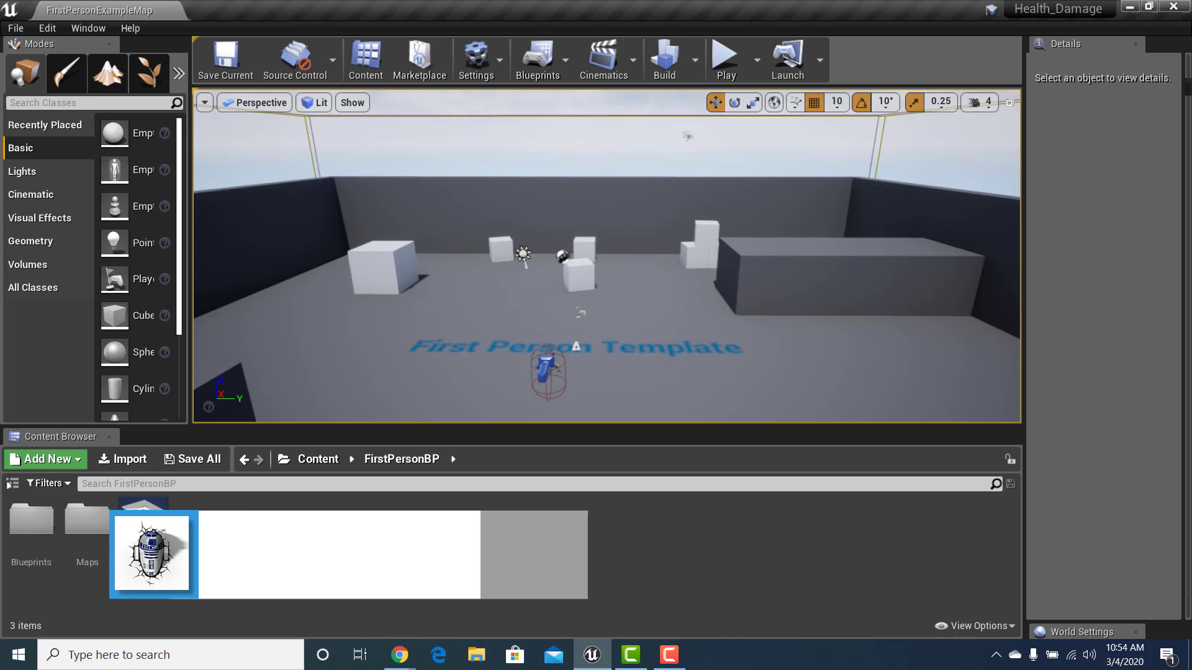
{"action": "right_click", "coordinate": [271, 553]}
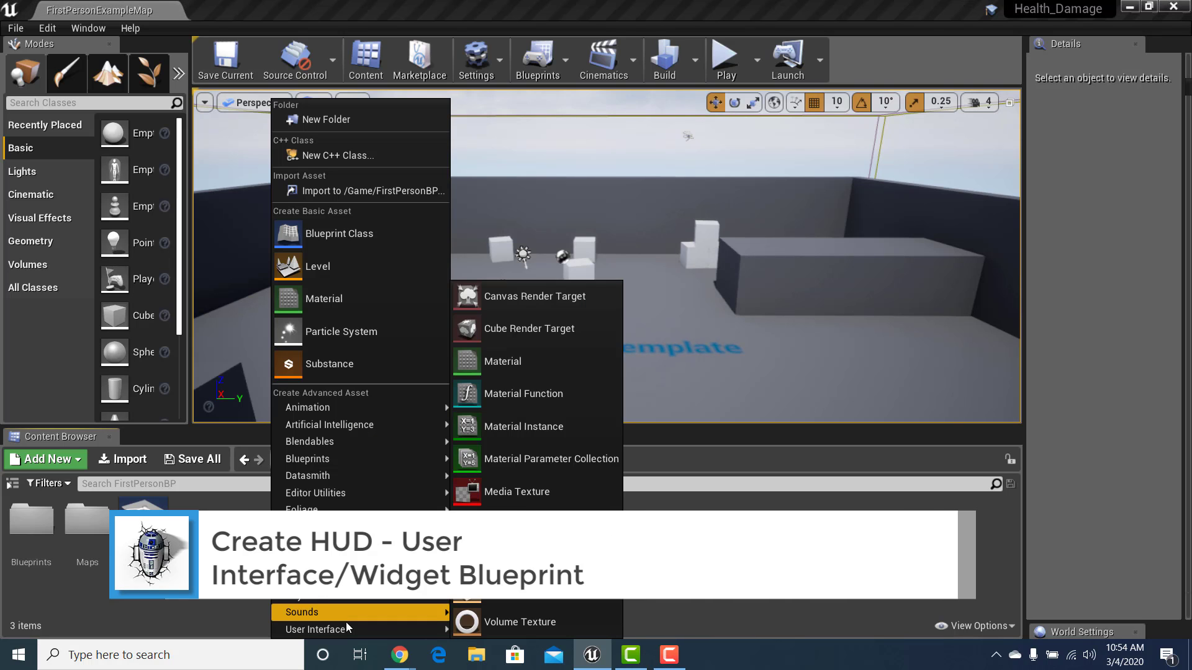
{"action": "mouse_move", "coordinate": [346, 624]}
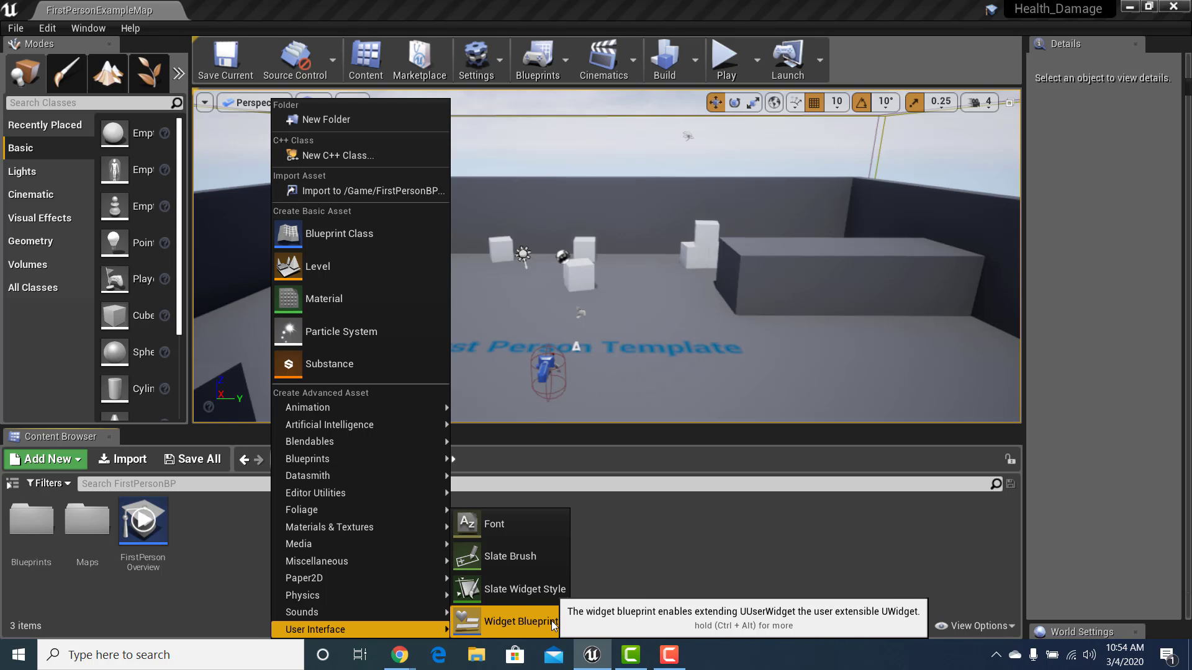
{"action": "left_click", "coordinate": [551, 621]}
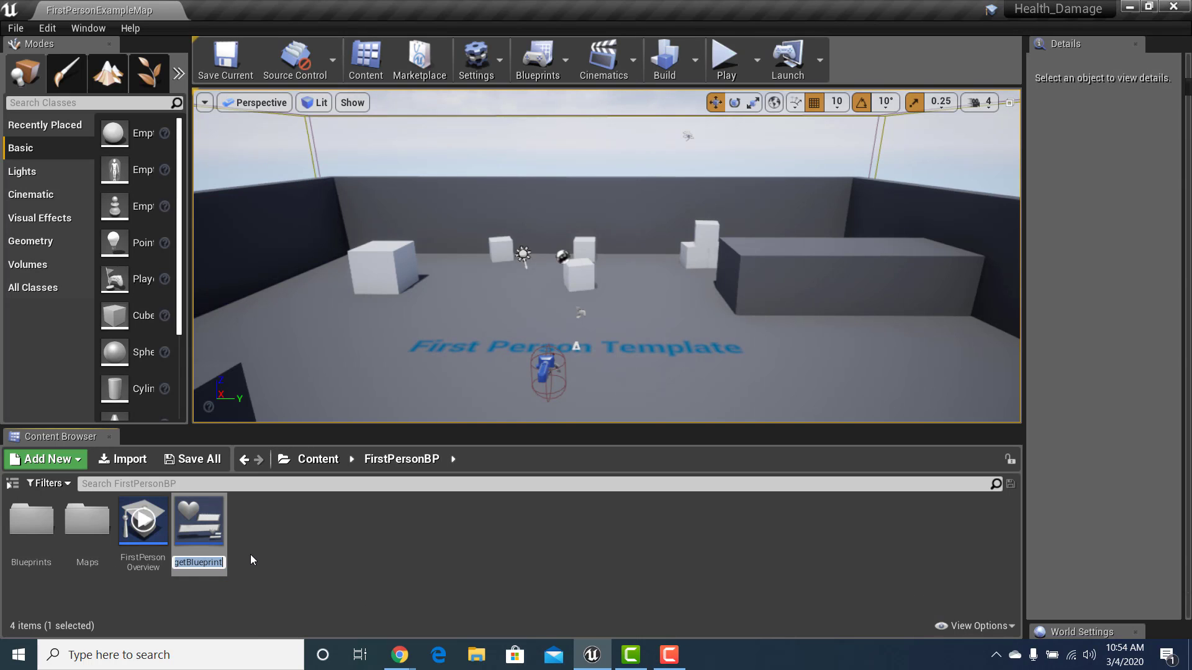
{"action": "key", "text": "BackSpace"}
{"action": "type", "text": "Health_Bar"}
{"action": "key", "text": "Return"}
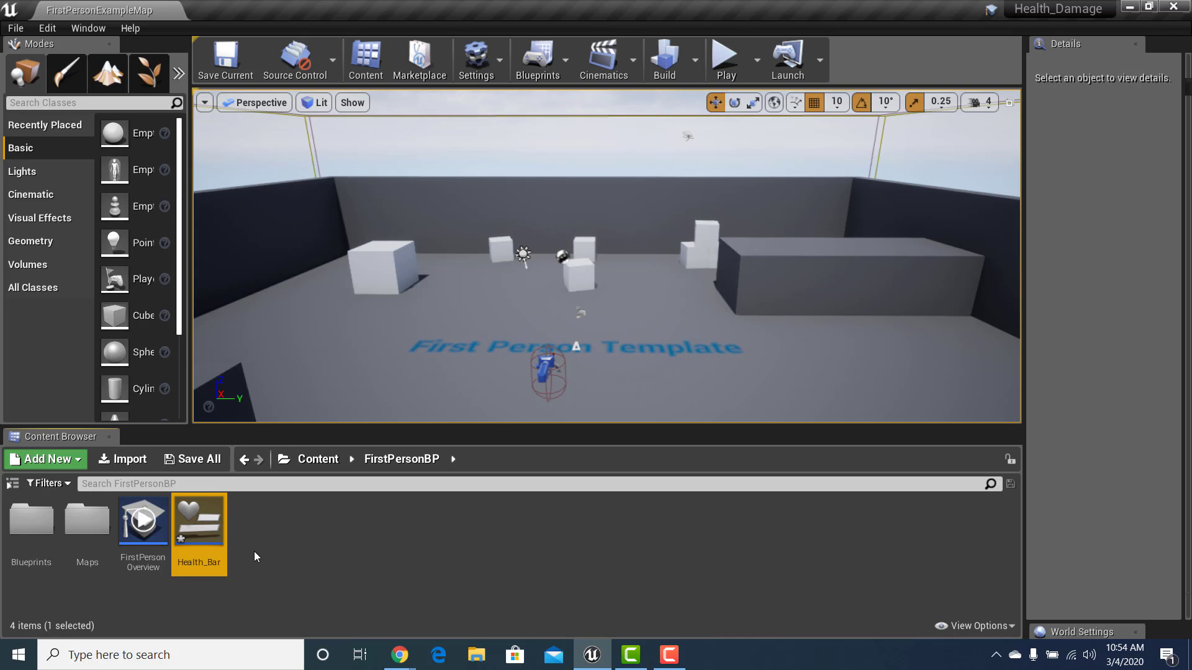
Step: Open the Health_Bar widget for editing, check its Graph view and return to the Designer canvas
{"action": "double_click", "coordinate": [223, 533]}
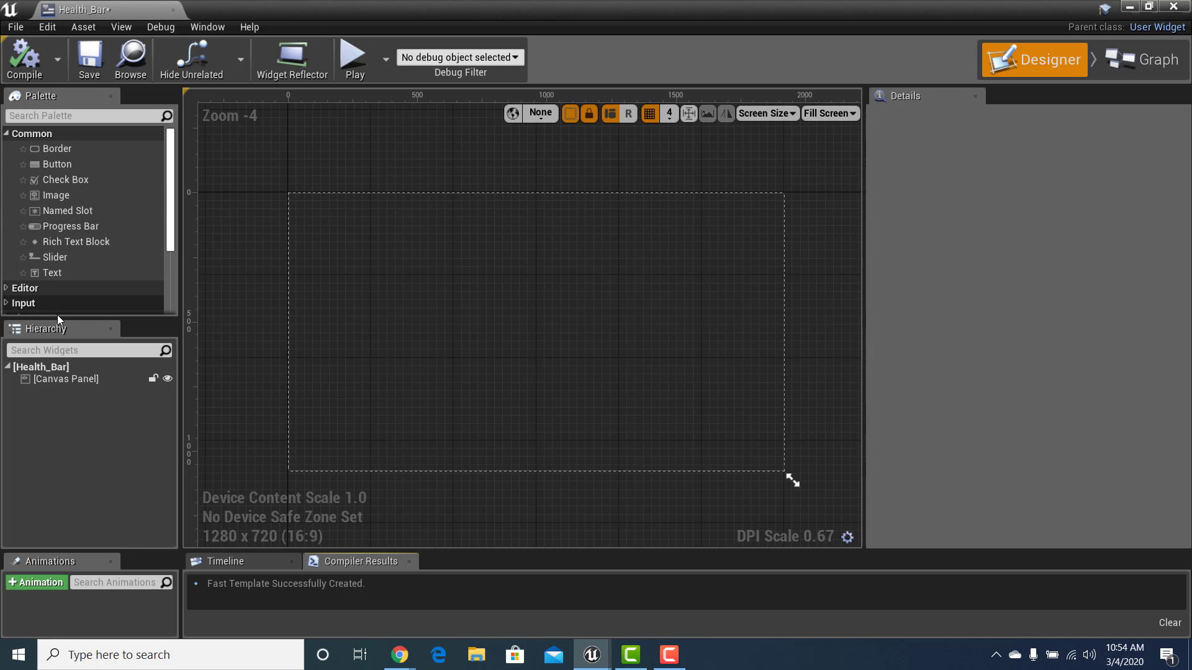
{"action": "left_click", "coordinate": [1158, 57]}
{"action": "left_click", "coordinate": [1061, 62]}
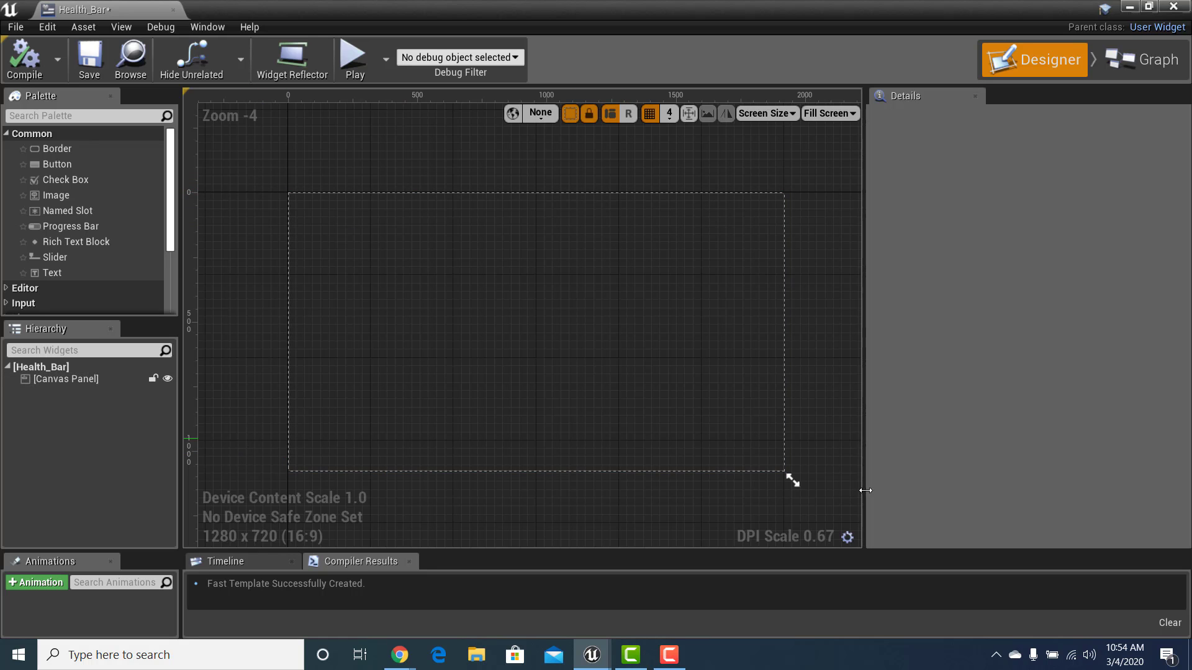
{"action": "mouse_move", "coordinate": [791, 479]}
{"action": "left_mouse_down"}
{"action": "mouse_move", "coordinate": [801, 476]}
{"action": "mouse_move", "coordinate": [742, 447]}
{"action": "mouse_move", "coordinate": [844, 540]}
{"action": "mouse_move", "coordinate": [785, 487]}
{"action": "mouse_move", "coordinate": [795, 474]}
{"action": "mouse_move", "coordinate": [806, 494]}
{"action": "mouse_move", "coordinate": [794, 479]}
{"action": "left_mouse_up"}
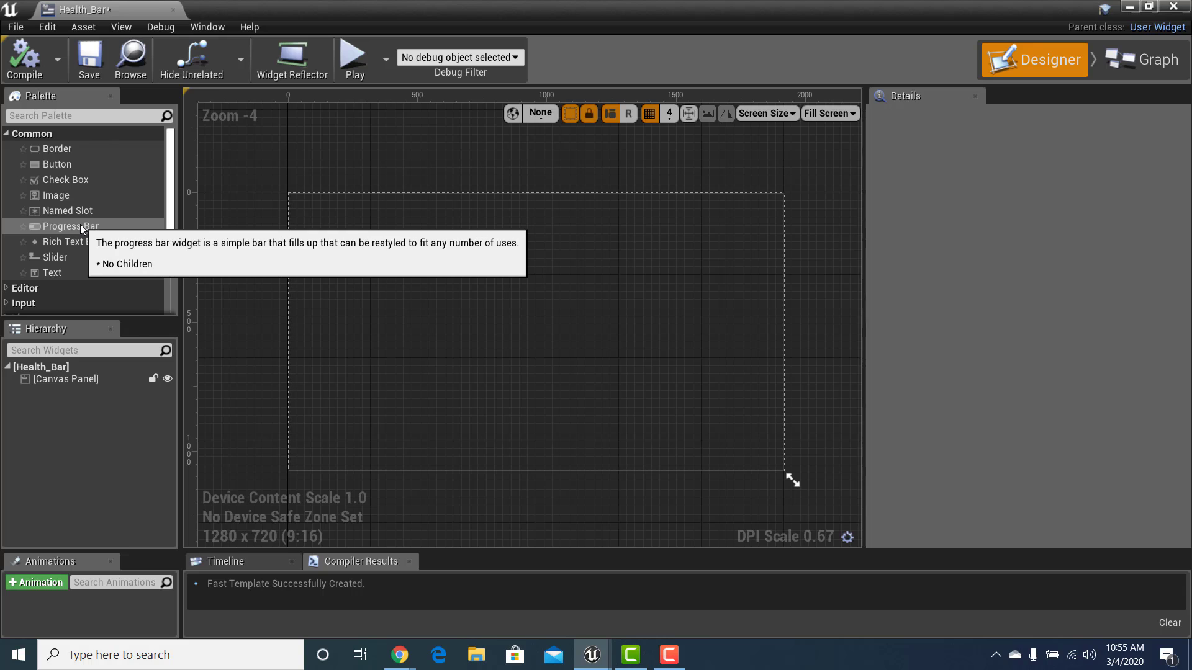
Step: Add a progress bar about 657 by 40 near the canvas's upper-right corner and anchor it to that corner
{"action": "left_click_drag", "start_coordinate": [77, 226], "coordinate": [503, 212]}
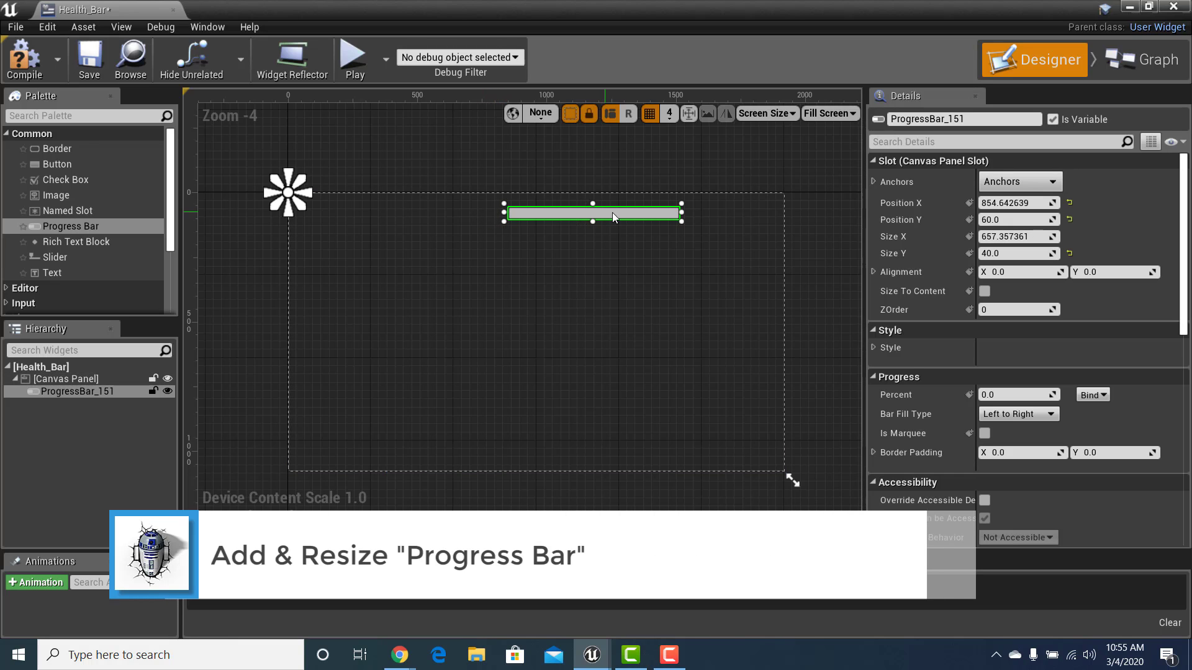
{"action": "left_click_drag", "start_coordinate": [627, 215], "coordinate": [717, 215]}
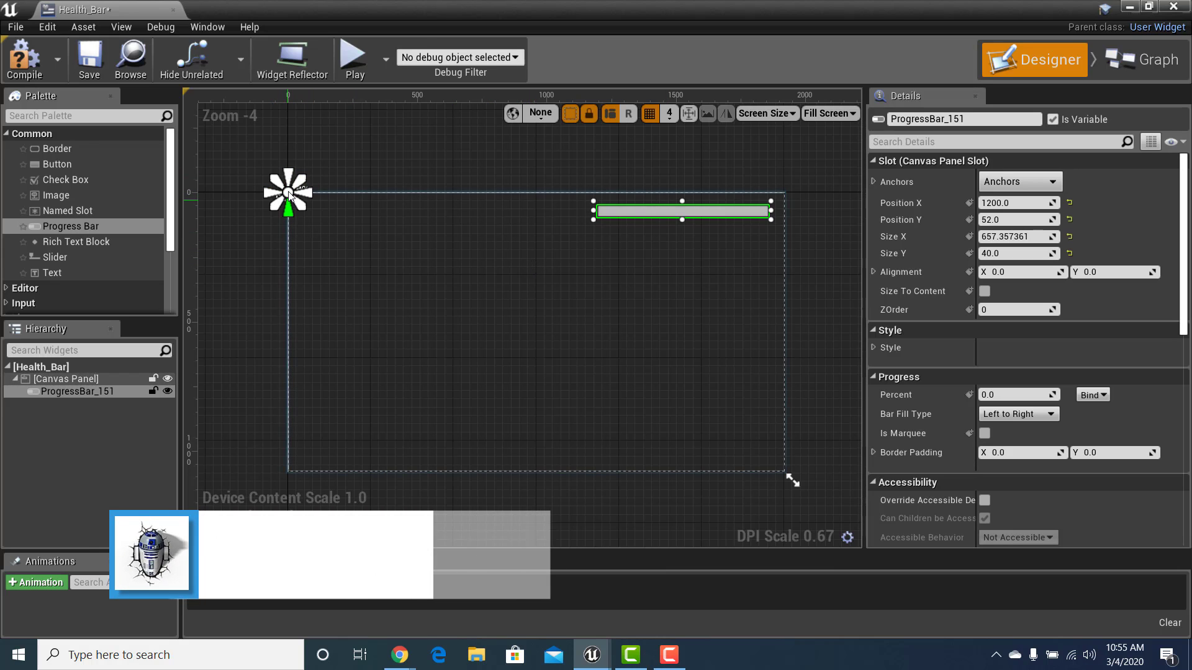
{"action": "left_click_drag", "start_coordinate": [310, 184], "coordinate": [277, 216]}
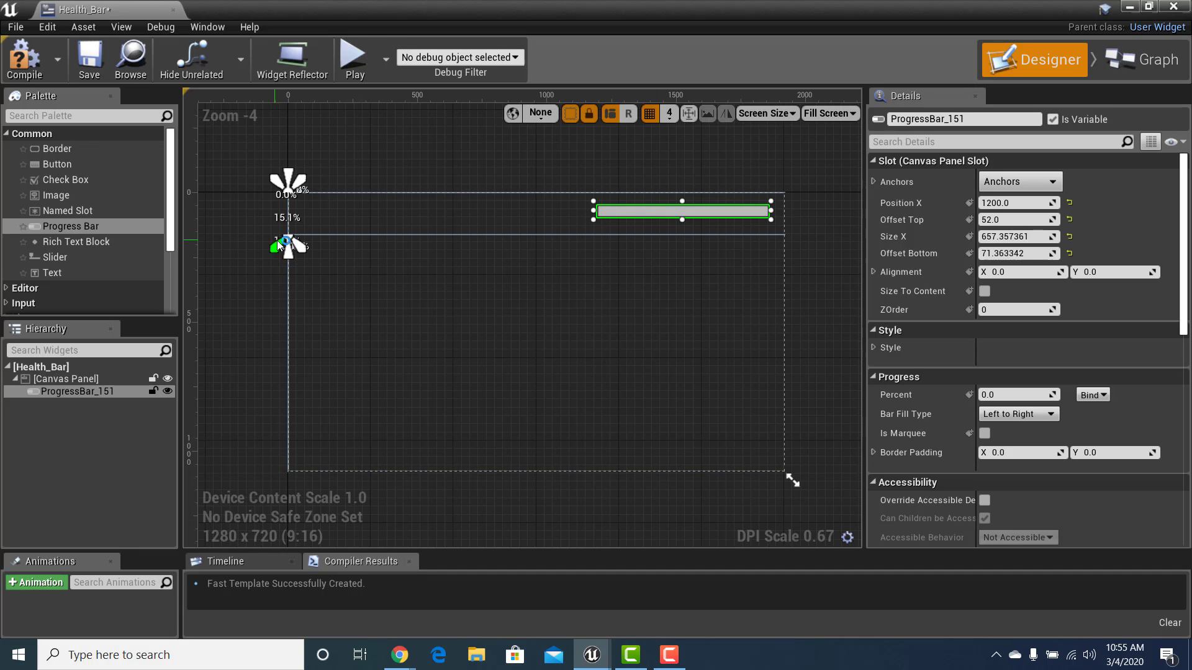
{"action": "left_click_drag", "start_coordinate": [287, 239], "coordinate": [288, 192]}
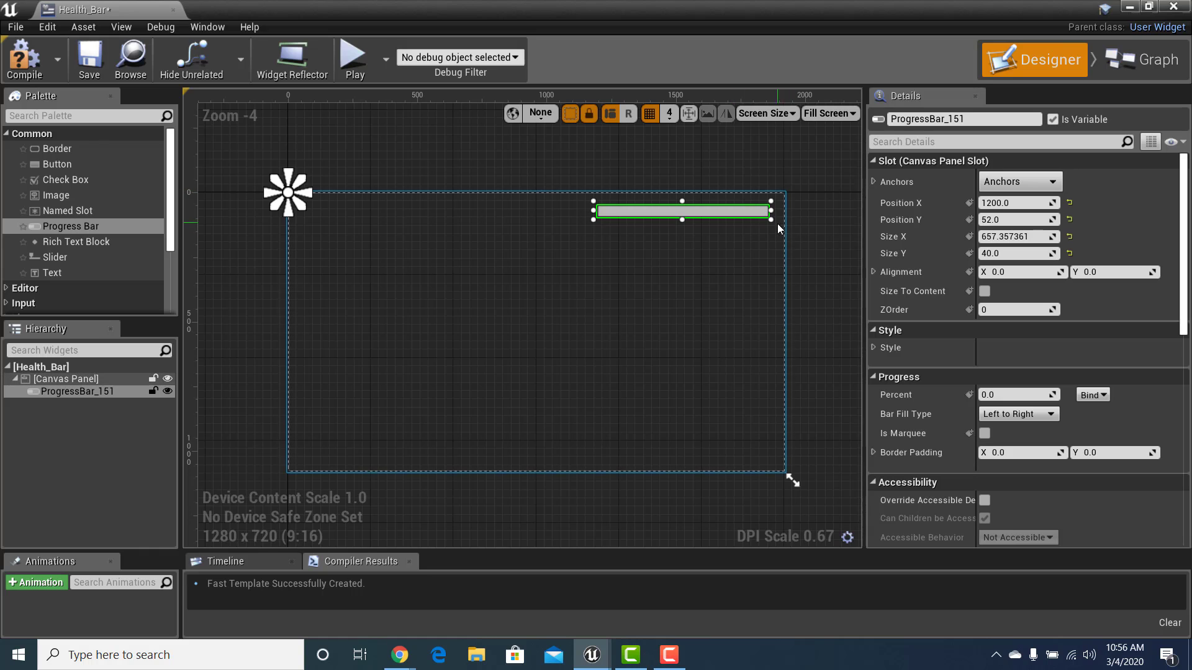
{"action": "left_click_drag", "start_coordinate": [288, 196], "coordinate": [776, 197]}
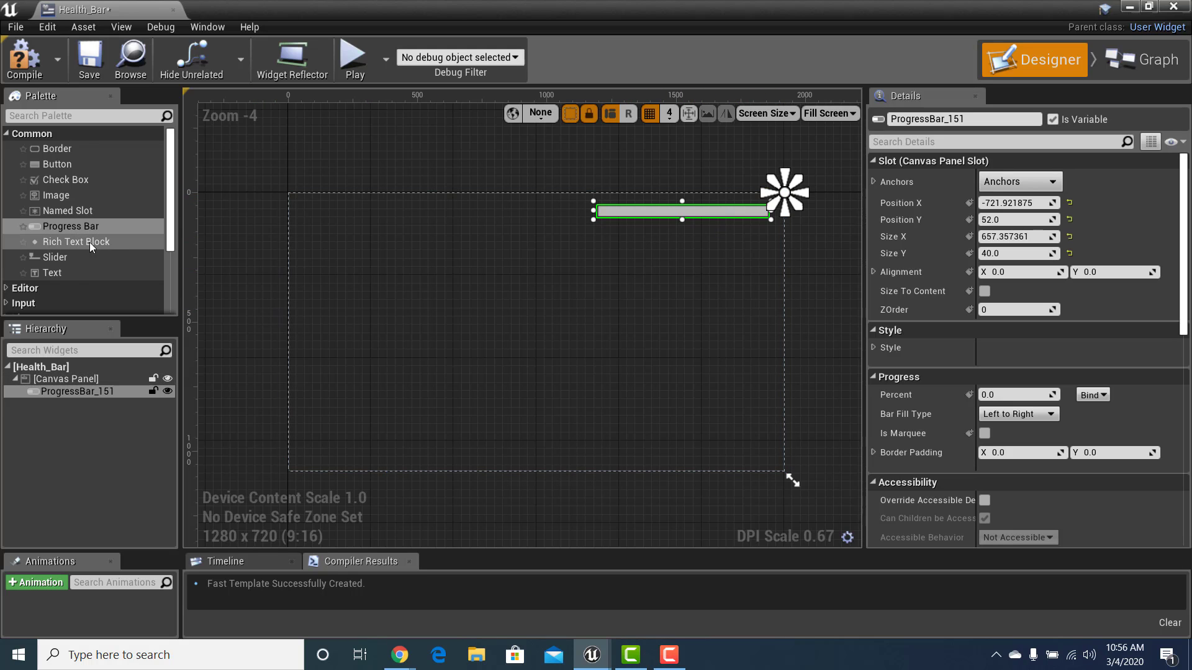
Step: Add a text block about 151 by 40 under the progress bar's left end and anchor it to the canvas's upper-right corner
{"action": "left_click_drag", "start_coordinate": [46, 274], "coordinate": [611, 229]}
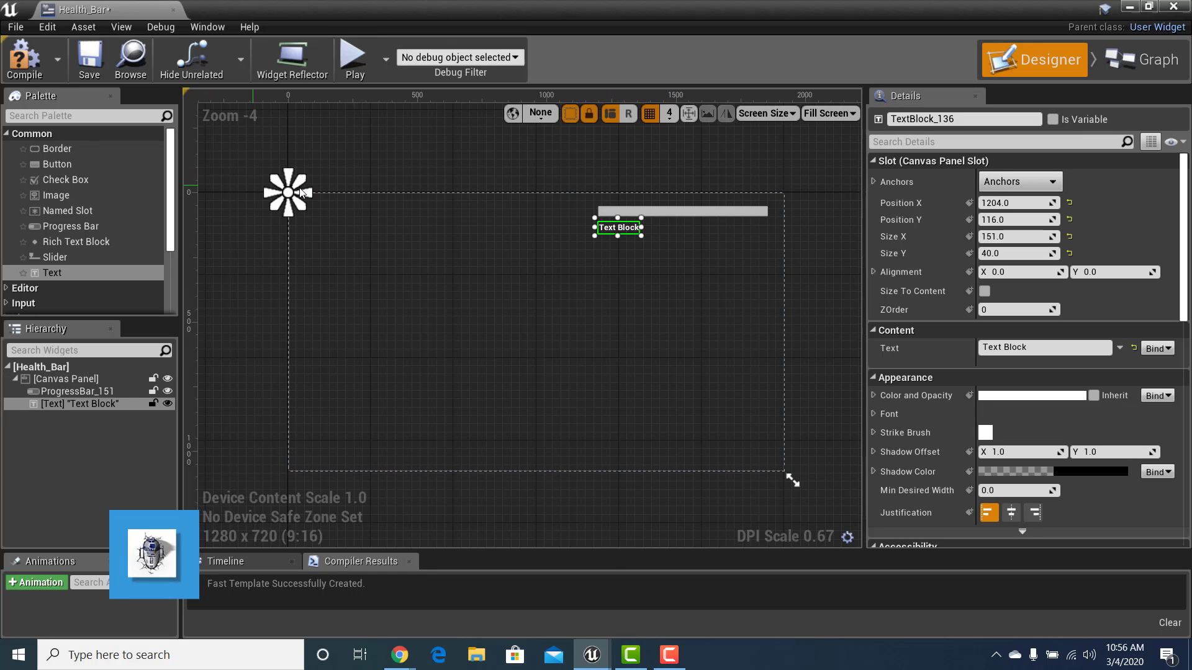
{"action": "left_click_drag", "start_coordinate": [287, 193], "coordinate": [702, 251]}
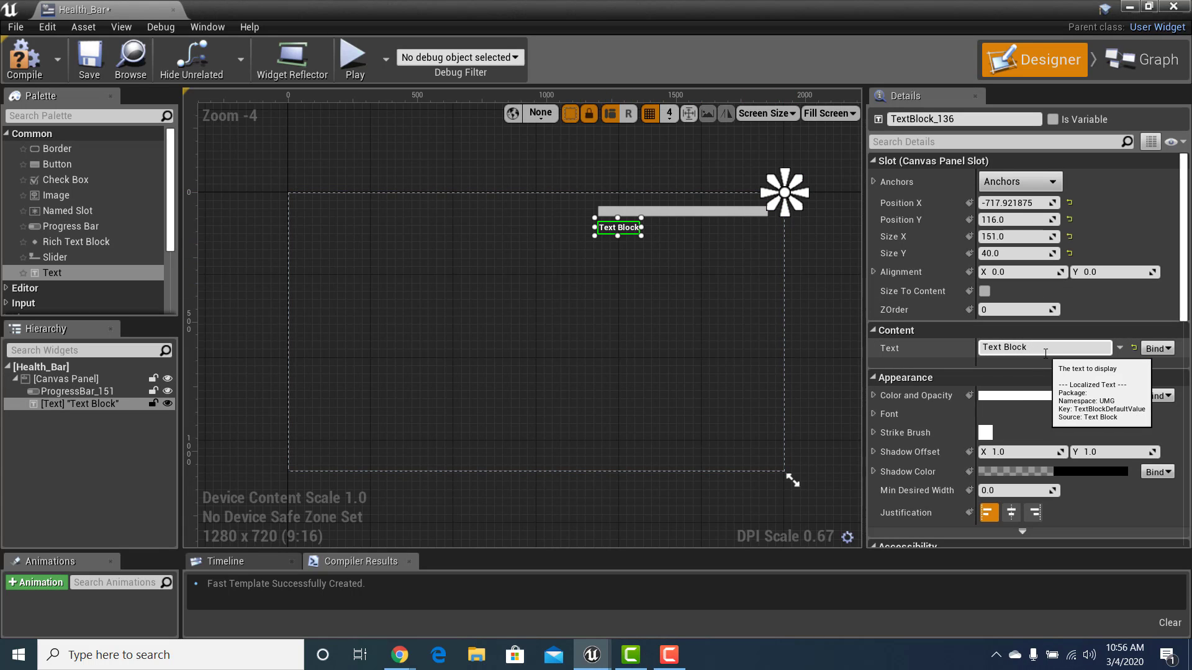
Step: Set the text block's displayed text to "Health"
{"action": "left_click", "coordinate": [983, 350]}
{"action": "key", "text": "BackSpace"}
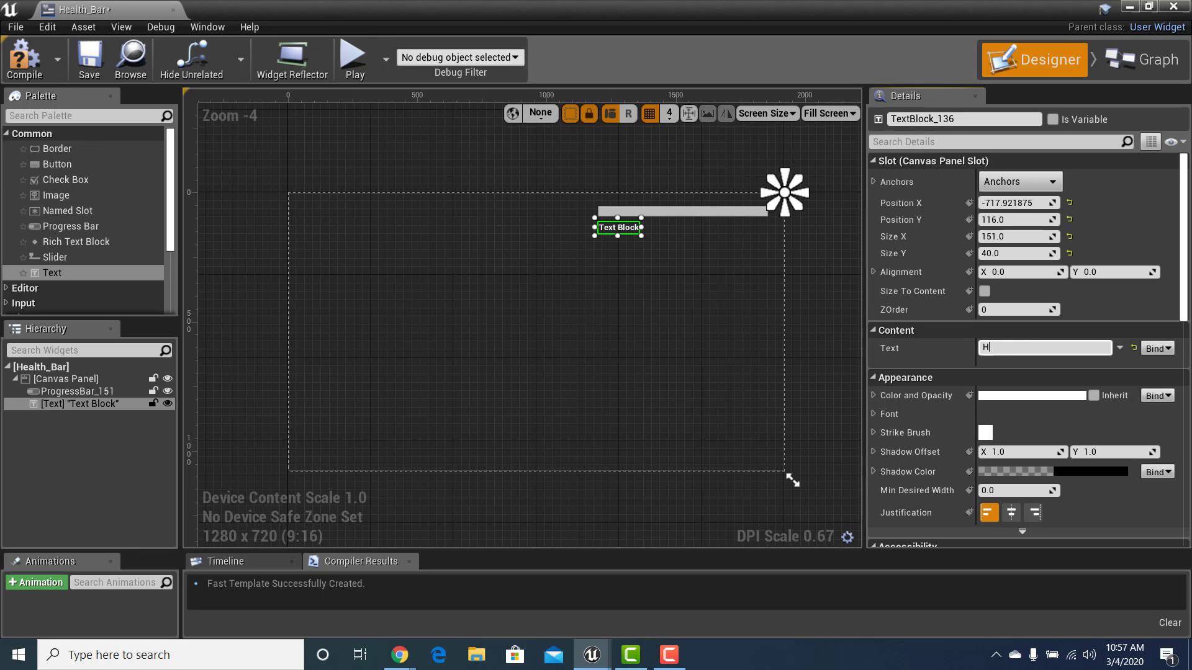
{"action": "key", "text": "BackSpace"}
{"action": "type", "text": "eat"}
{"action": "key", "text": "Return"}
{"action": "left_click", "coordinate": [613, 298]}
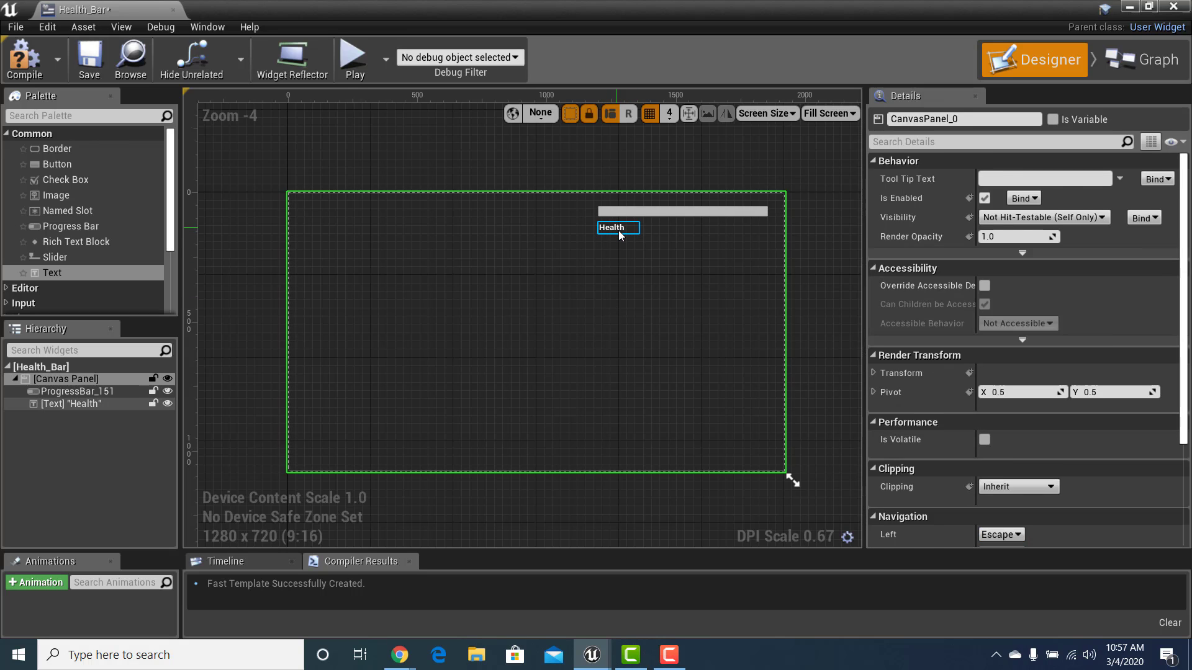
Step: Set the font size of the Health text to 30
{"action": "left_click", "coordinate": [619, 235]}
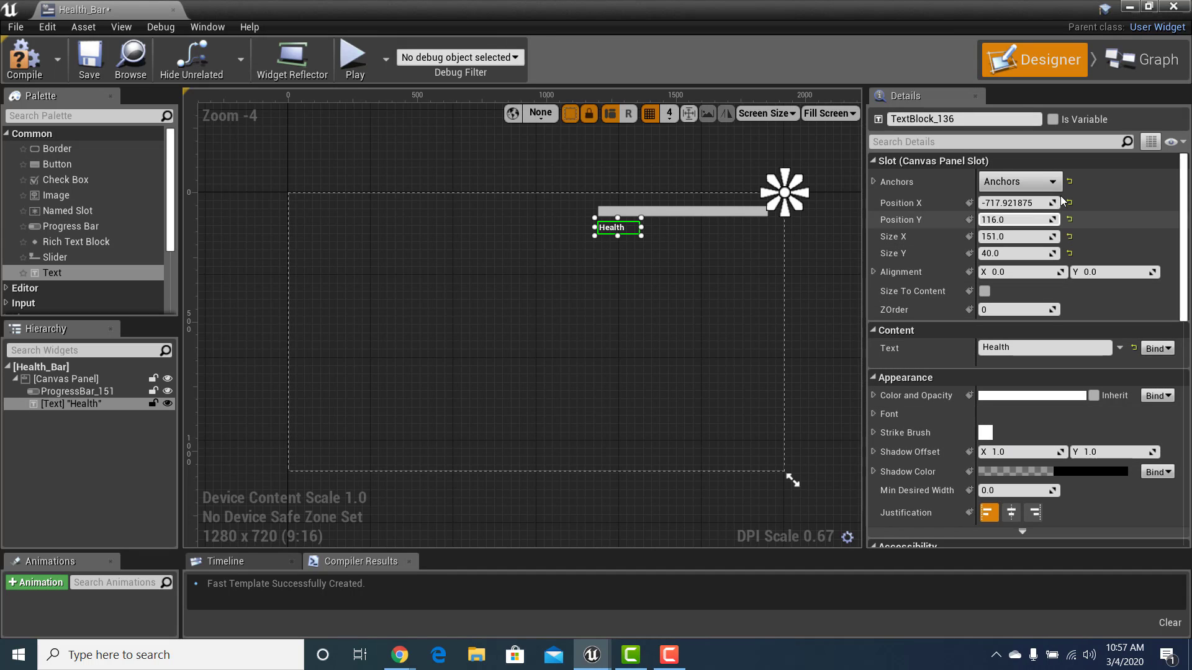
{"action": "scroll", "coordinate": [1069, 349], "scroll_direction": "down", "scroll_amount": 4}
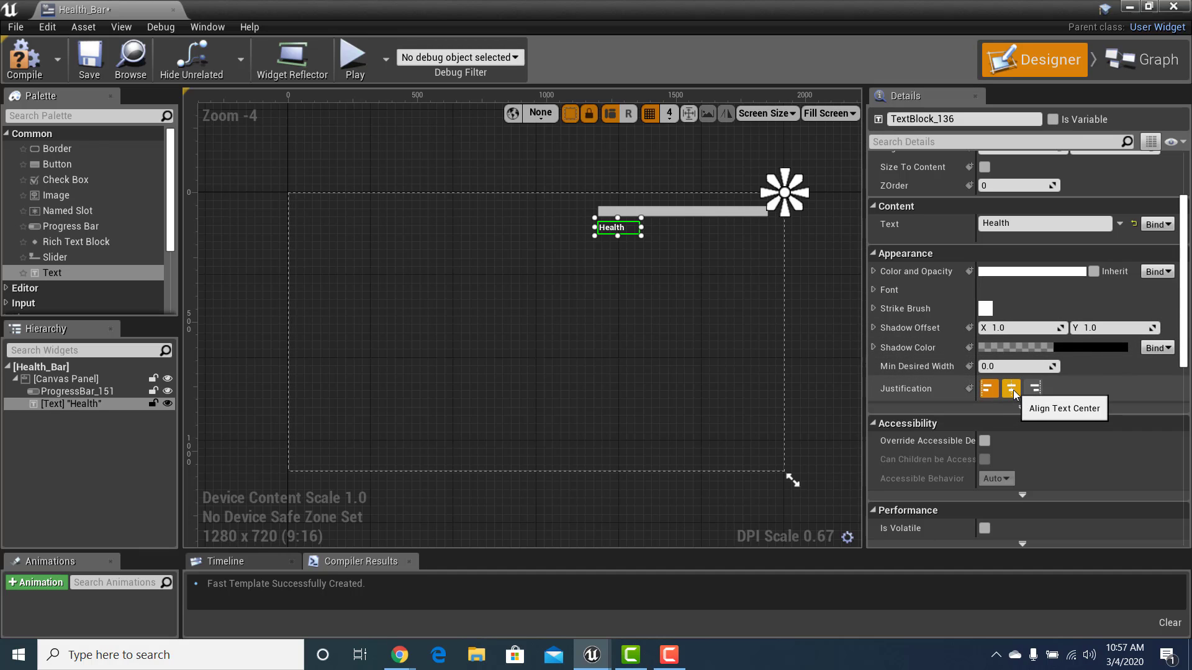
{"action": "left_click", "coordinate": [874, 290]}
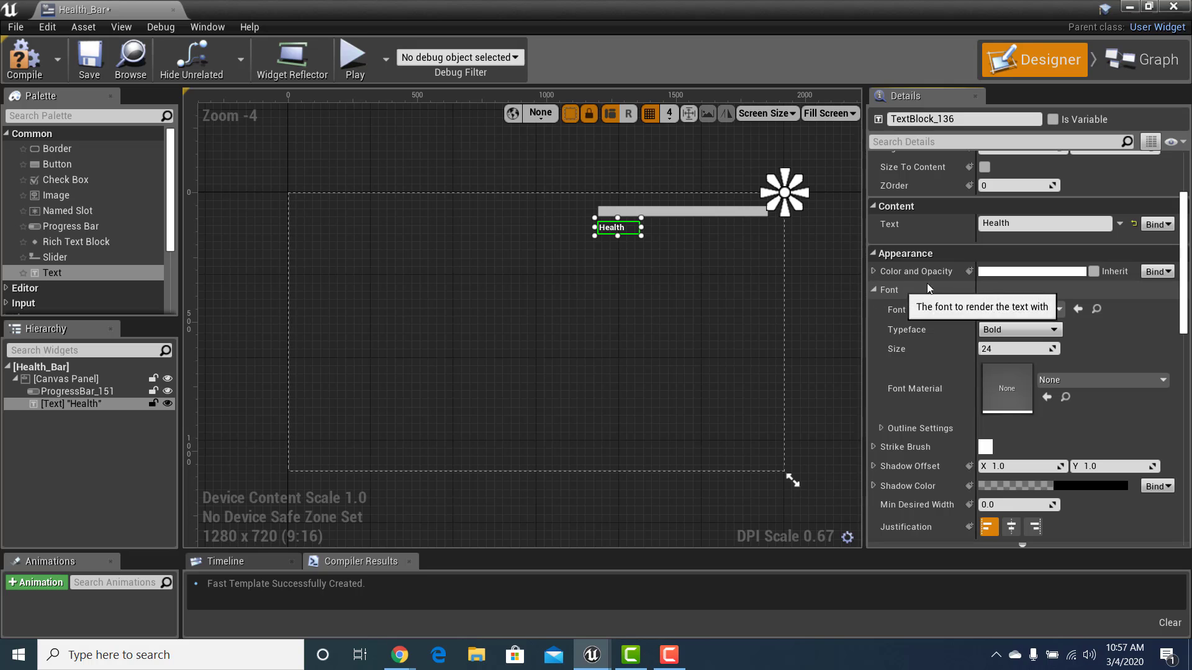
{"action": "left_click", "coordinate": [1018, 349]}
{"action": "type", "text": "252"}
{"action": "key", "text": "BackSpace"}
{"action": "key", "text": "BackSpace"}
{"action": "key", "text": "BackSpace"}
{"action": "type", "text": "54"}
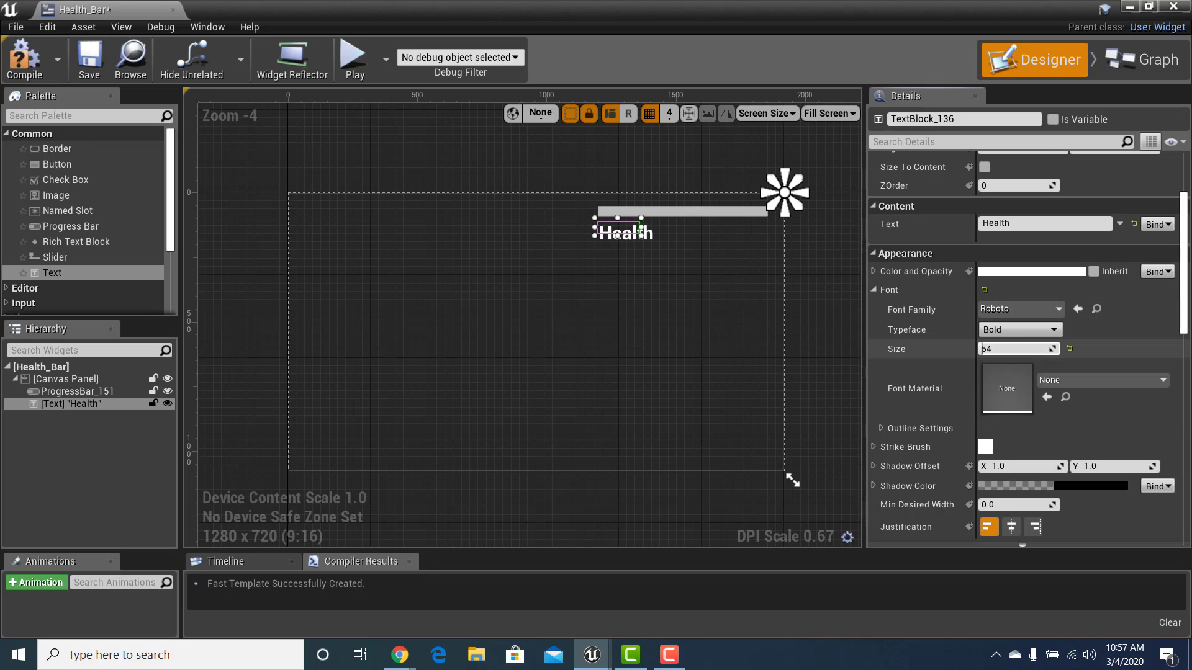
{"action": "key", "text": "Return"}
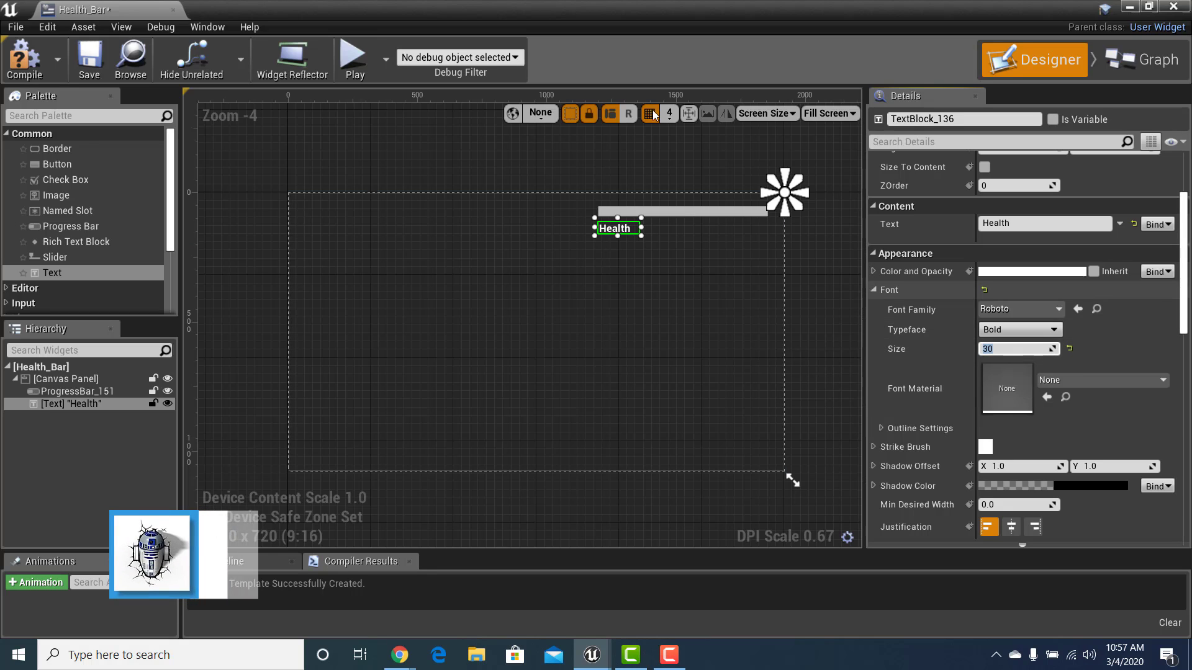
{"action": "left_click", "coordinate": [605, 171]}
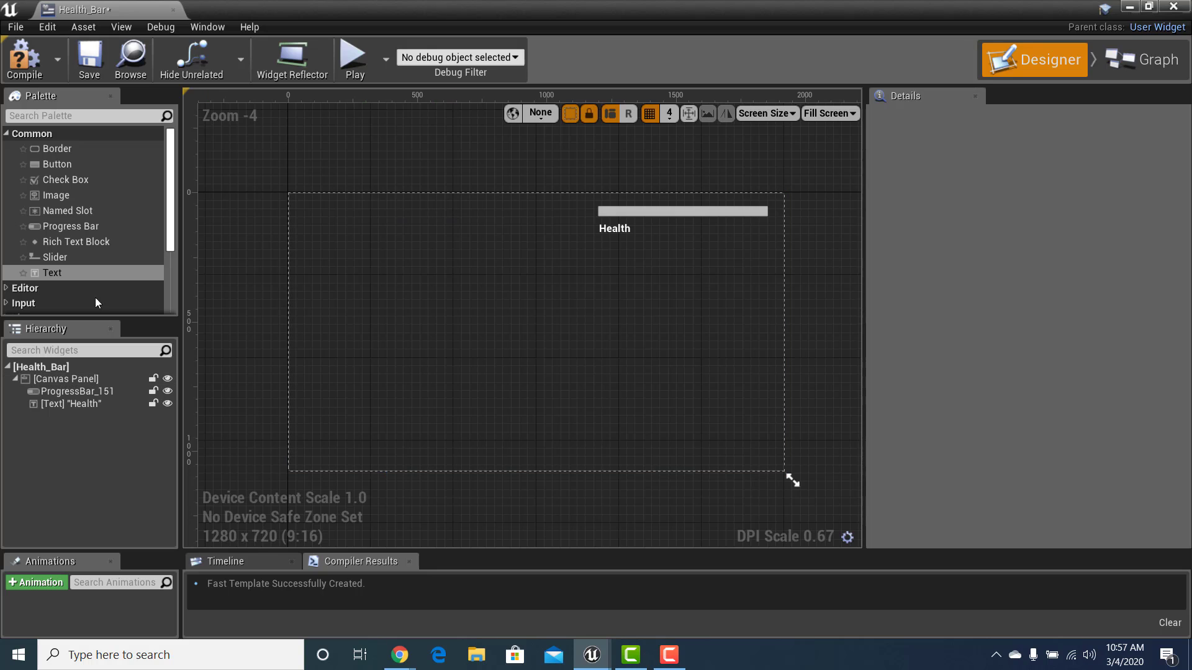
Step: Compile and save the Health_Bar widget, and return to the level editor
{"action": "left_click", "coordinate": [7, 133]}
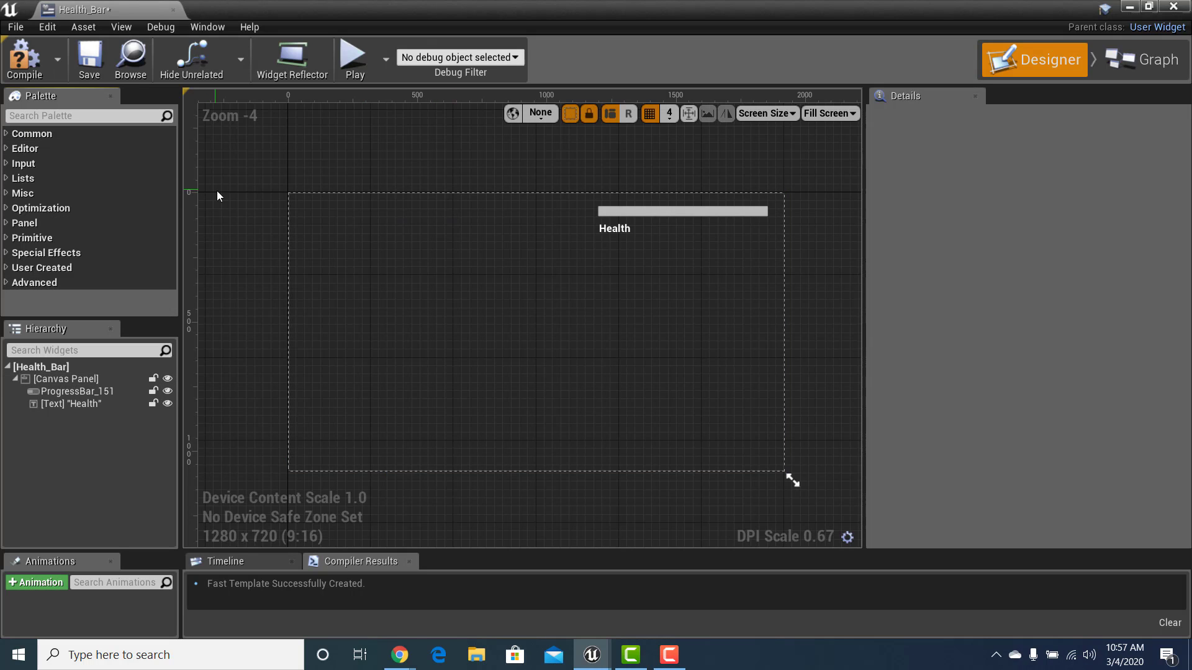
{"action": "left_click", "coordinate": [93, 59]}
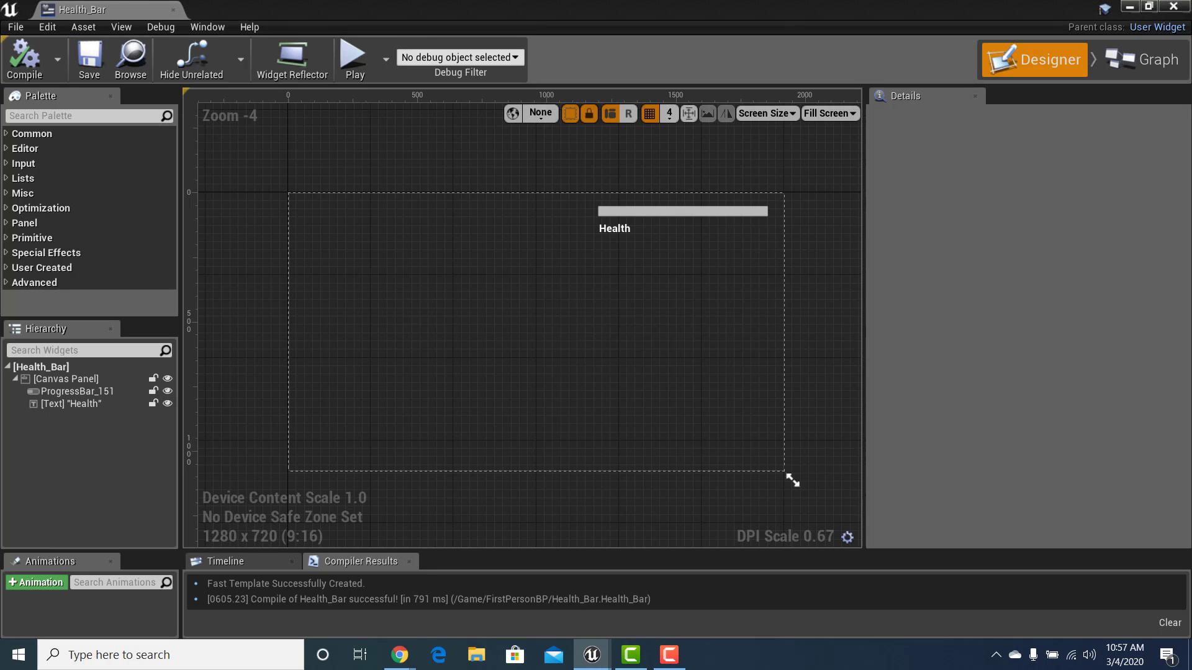
{"action": "left_click", "coordinate": [1130, 6]}
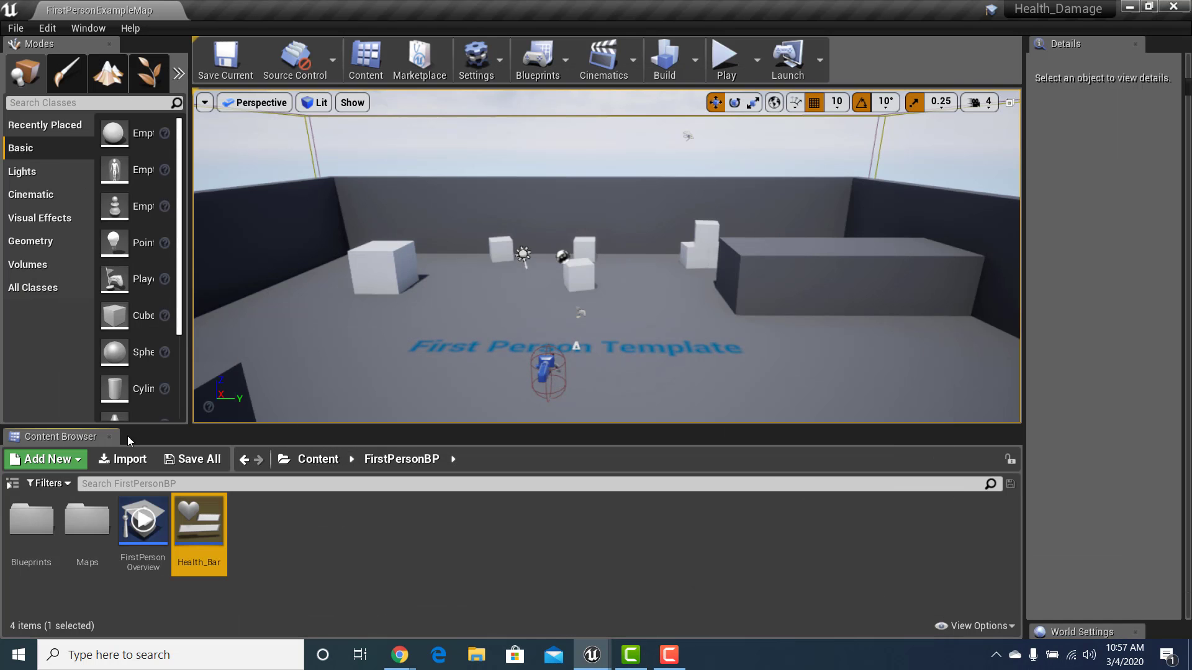
Step: Open the FirstPersonCharacter blueprint from the Blueprints folder
{"action": "double_click", "coordinate": [35, 524]}
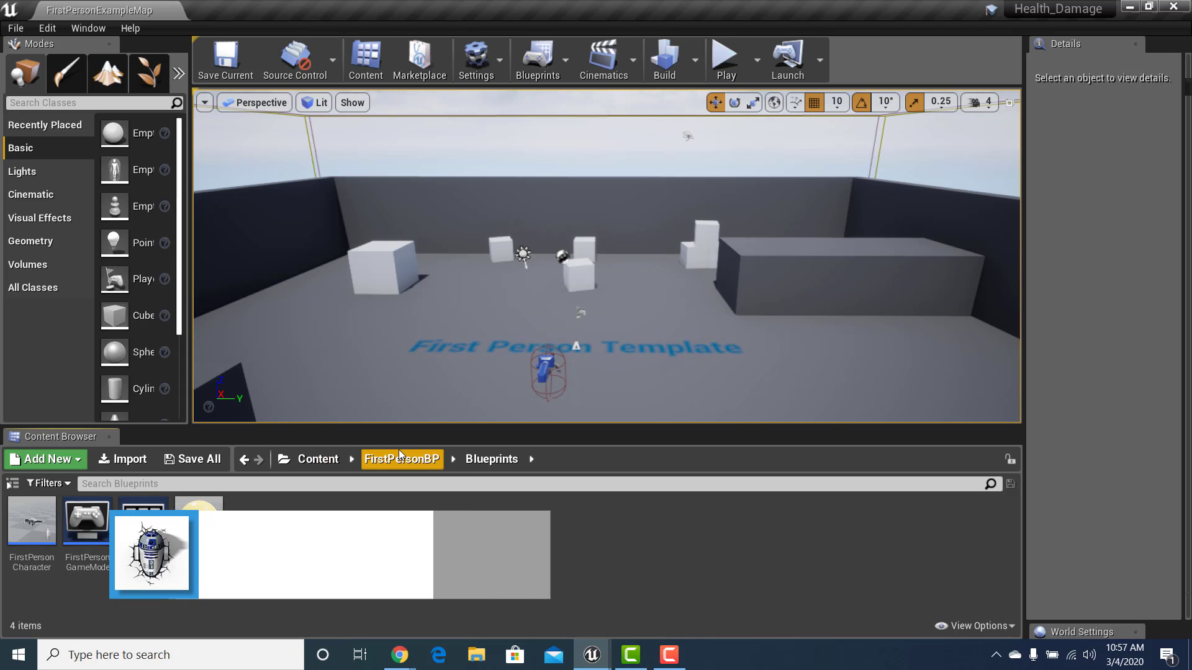
{"action": "left_click", "coordinate": [45, 514]}
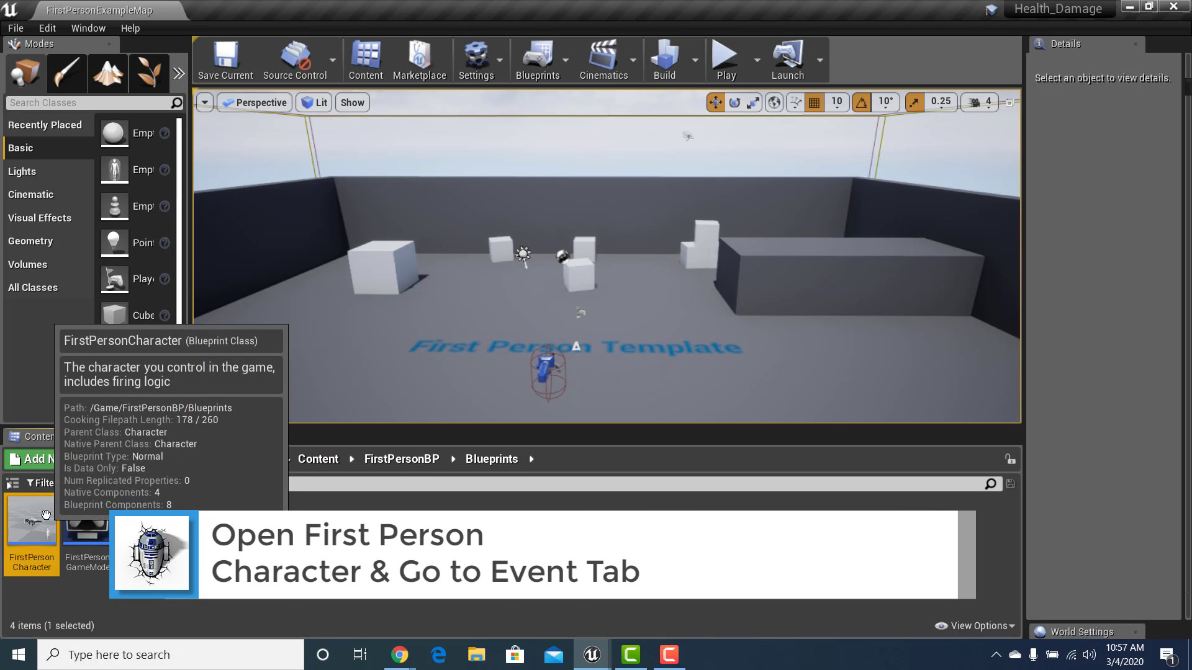
{"action": "double_click", "coordinate": [45, 514]}
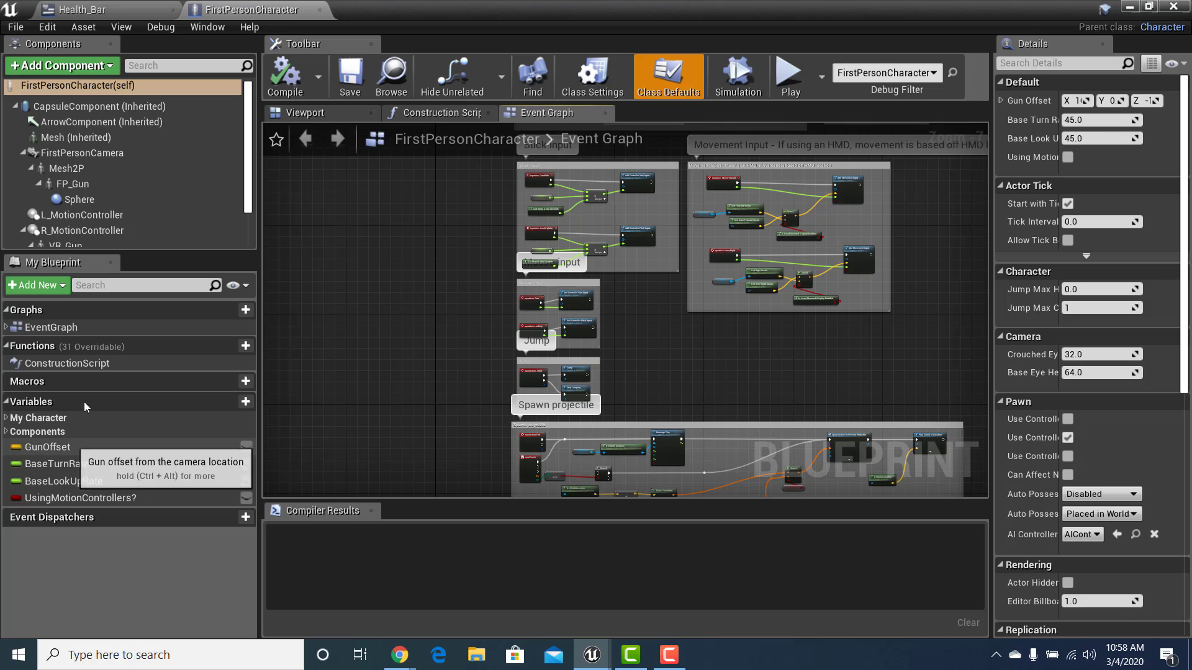
Step: Add two new variables to the character blueprint and name the first one Current Health
{"action": "left_click", "coordinate": [229, 401]}
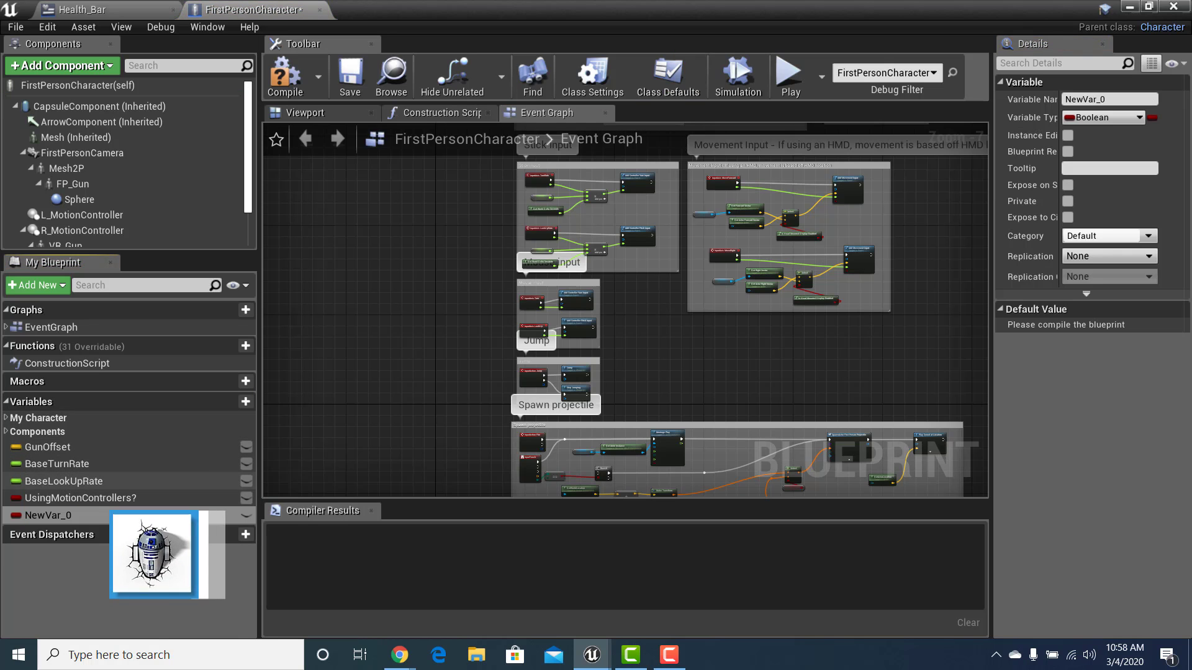
{"action": "left_click", "coordinate": [227, 403]}
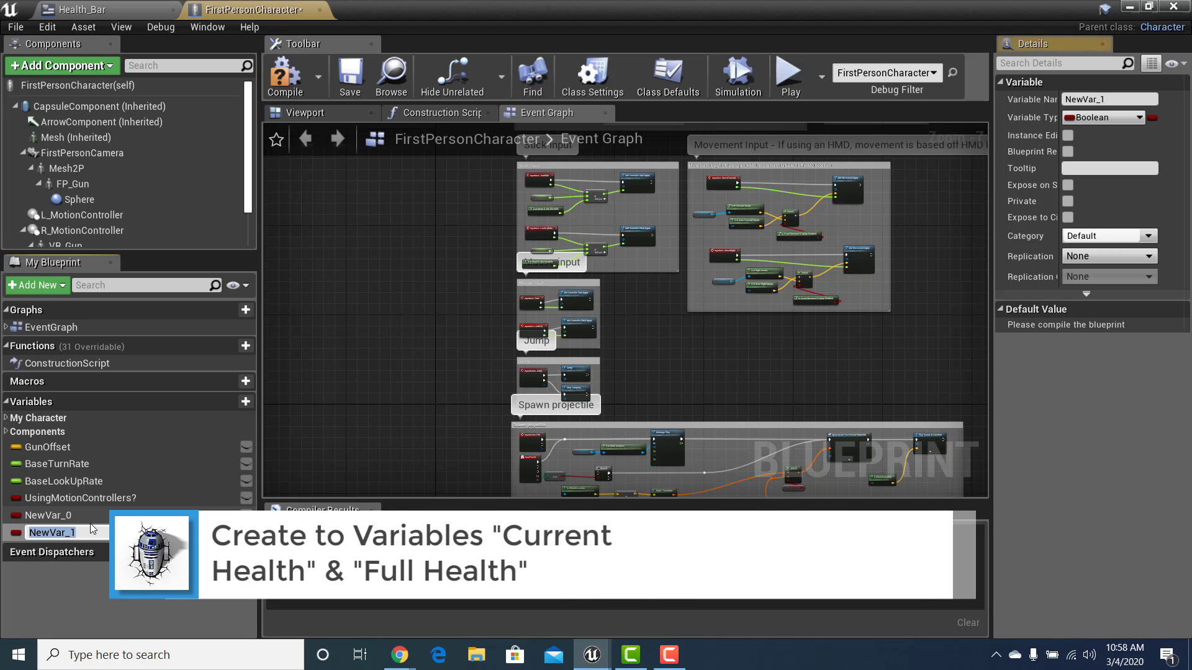
{"action": "left_click", "coordinate": [69, 515]}
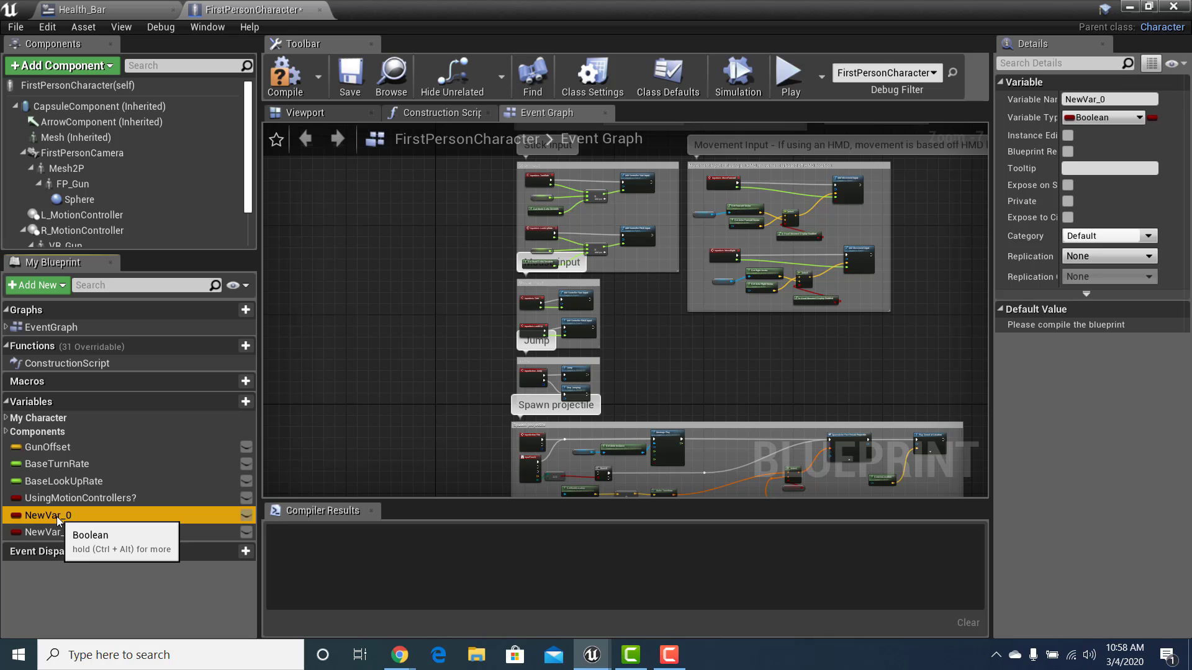
{"action": "double_click", "coordinate": [57, 516]}
{"action": "type", "text": "Cur"}
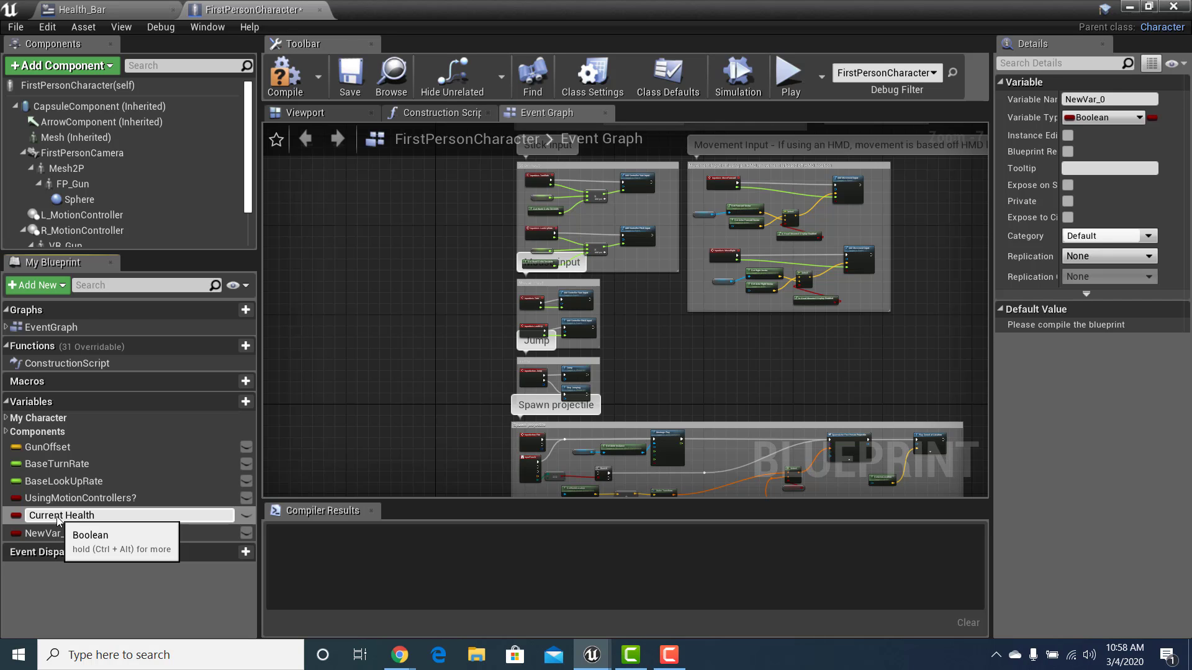
{"action": "type", "text": "rent Health"}
{"action": "key", "text": "Return"}
Step: Rename the second new Boolean variable, below Current Health, as Full Health
{"action": "left_click", "coordinate": [77, 533]}
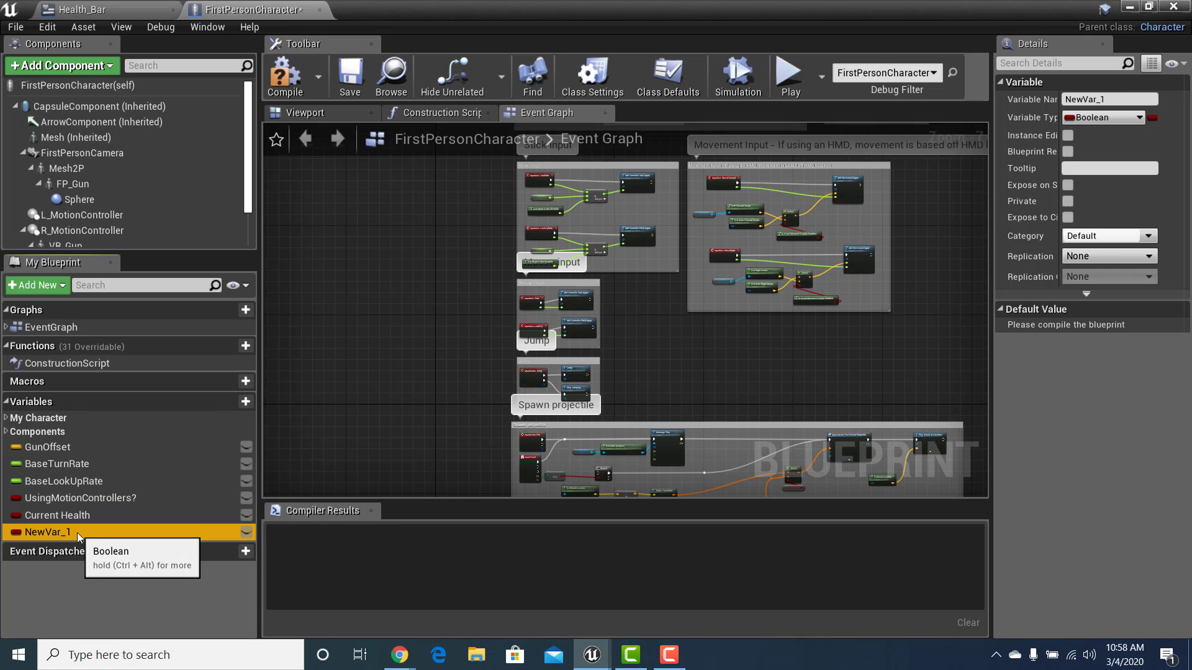
{"action": "left_click", "coordinate": [73, 533]}
{"action": "key", "text": "BackSpace"}
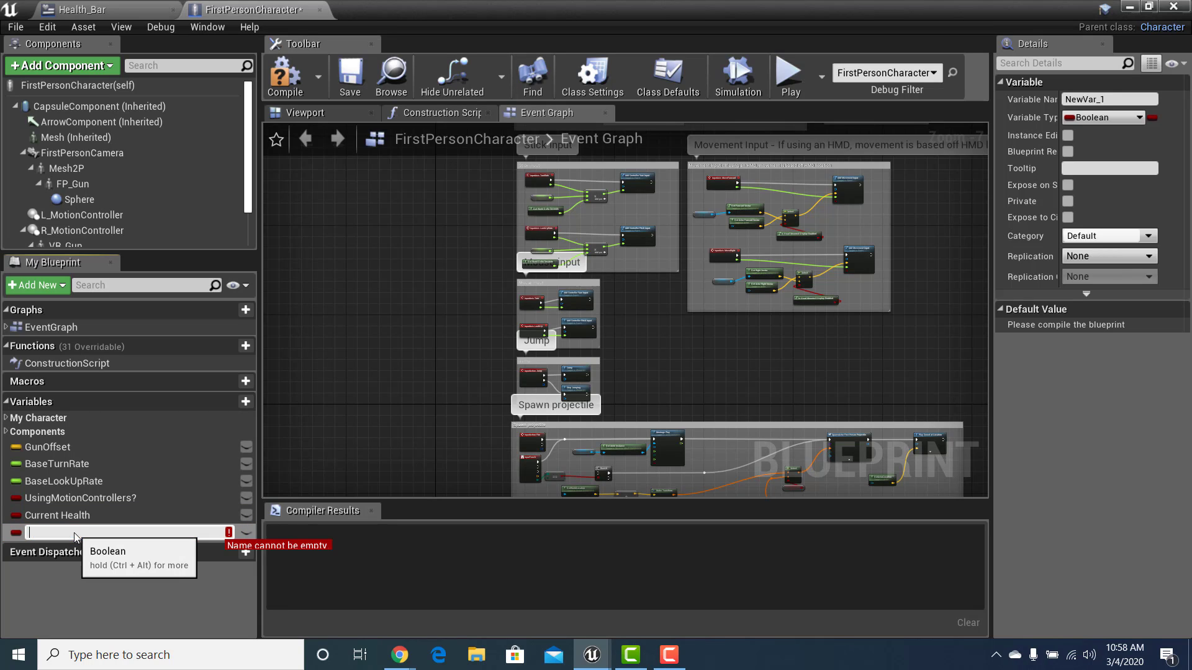
{"action": "type", "text": "Ma"}
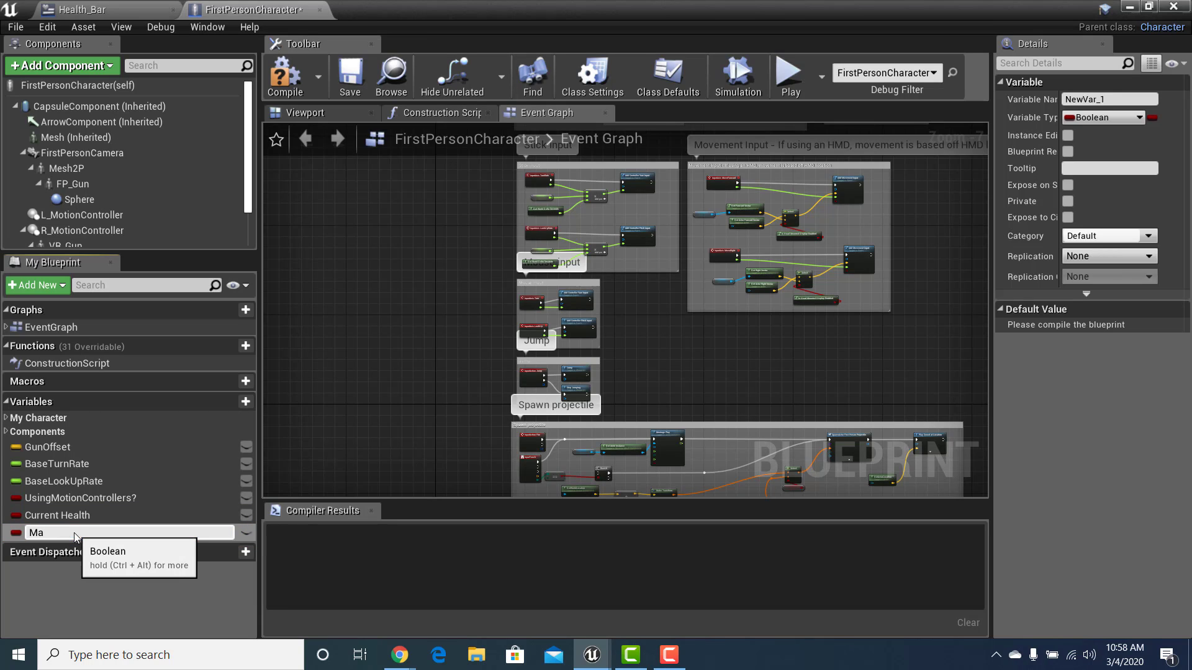
{"action": "key", "text": "BackSpace"}
{"action": "key", "text": "BackSpace"}
{"action": "type", "text": "Ful"}
{"action": "key", "text": "Return"}
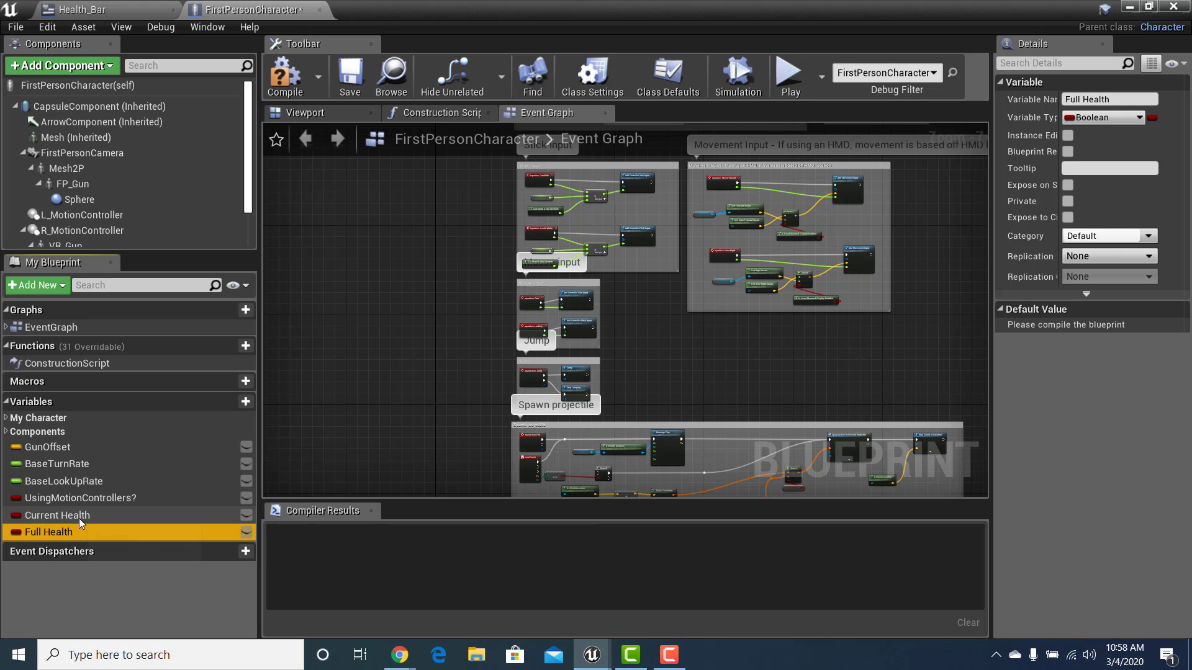
Step: Change the variable type of both Current Health and Full Health to Float
{"action": "left_click", "coordinate": [80, 516]}
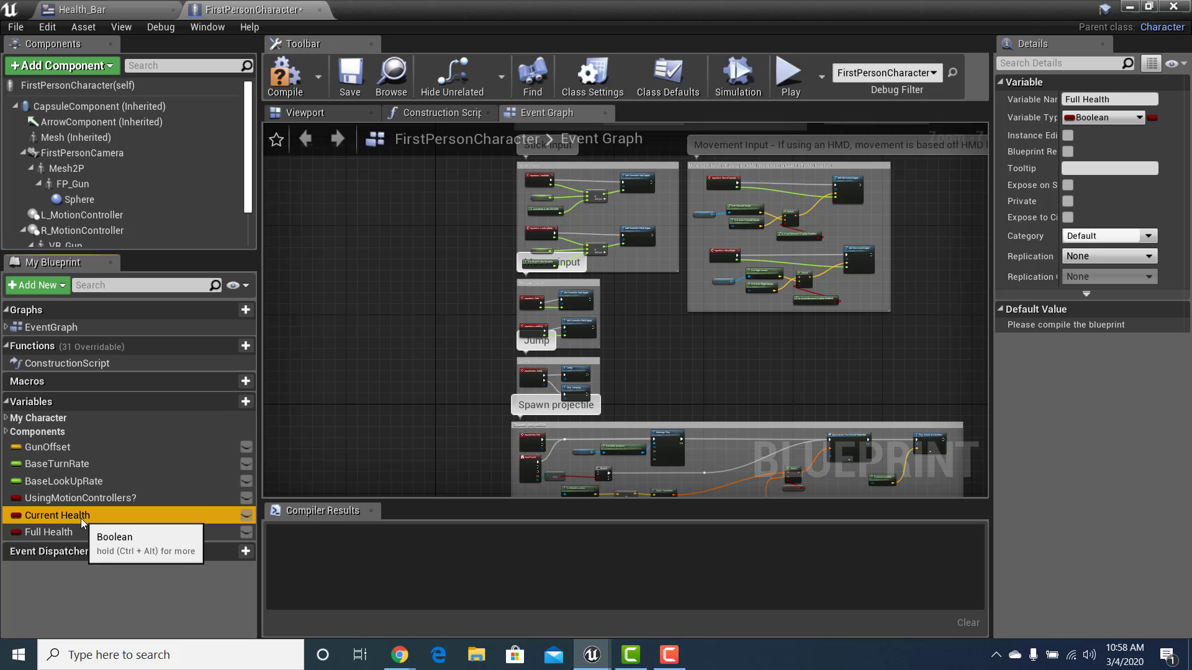
{"action": "left_click", "coordinate": [1105, 117]}
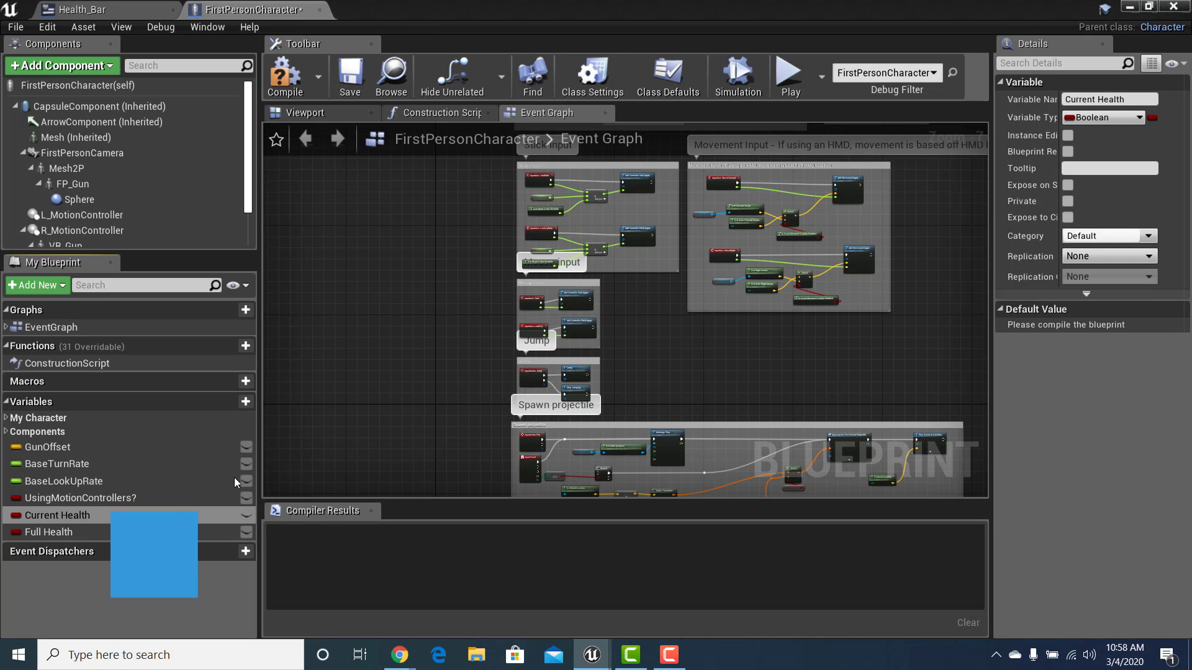
{"action": "left_click", "coordinate": [230, 532]}
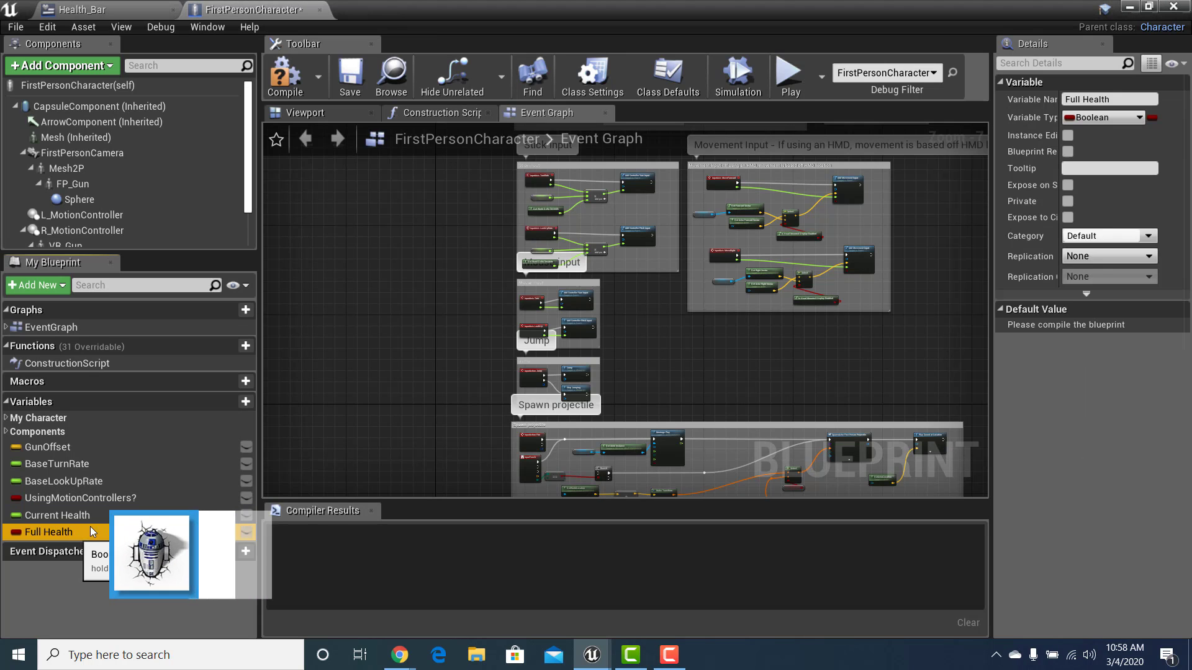
{"action": "left_click", "coordinate": [1104, 120]}
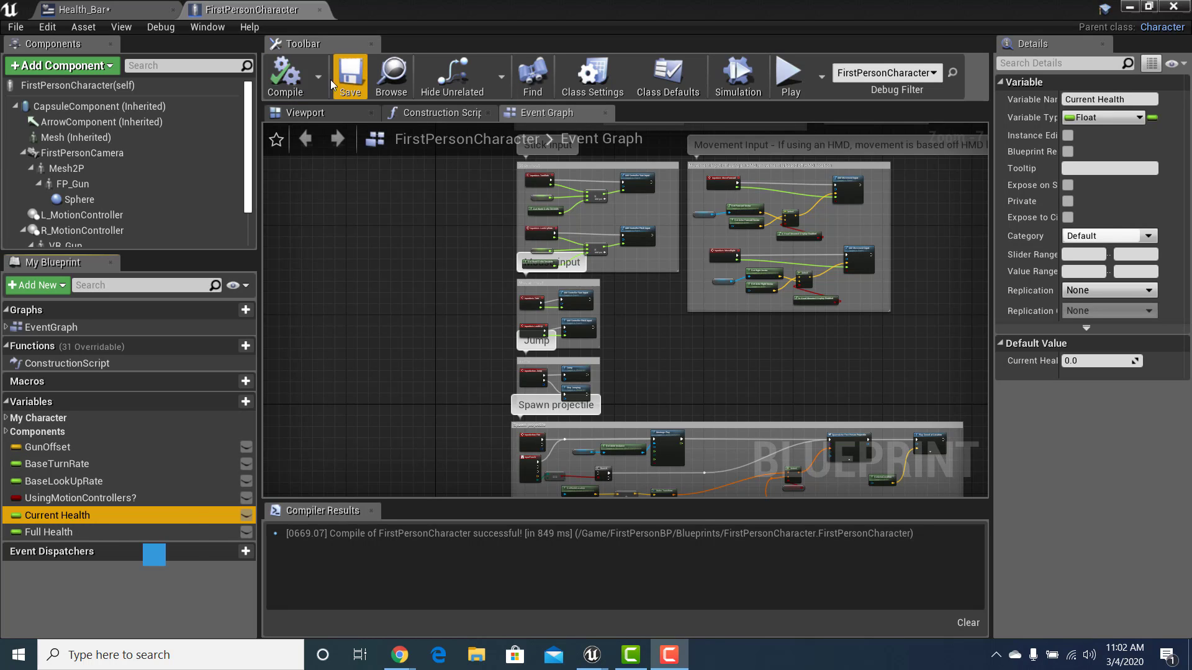
Step: Set the default value of the Current Health variable to 100
{"action": "left_click", "coordinate": [44, 532]}
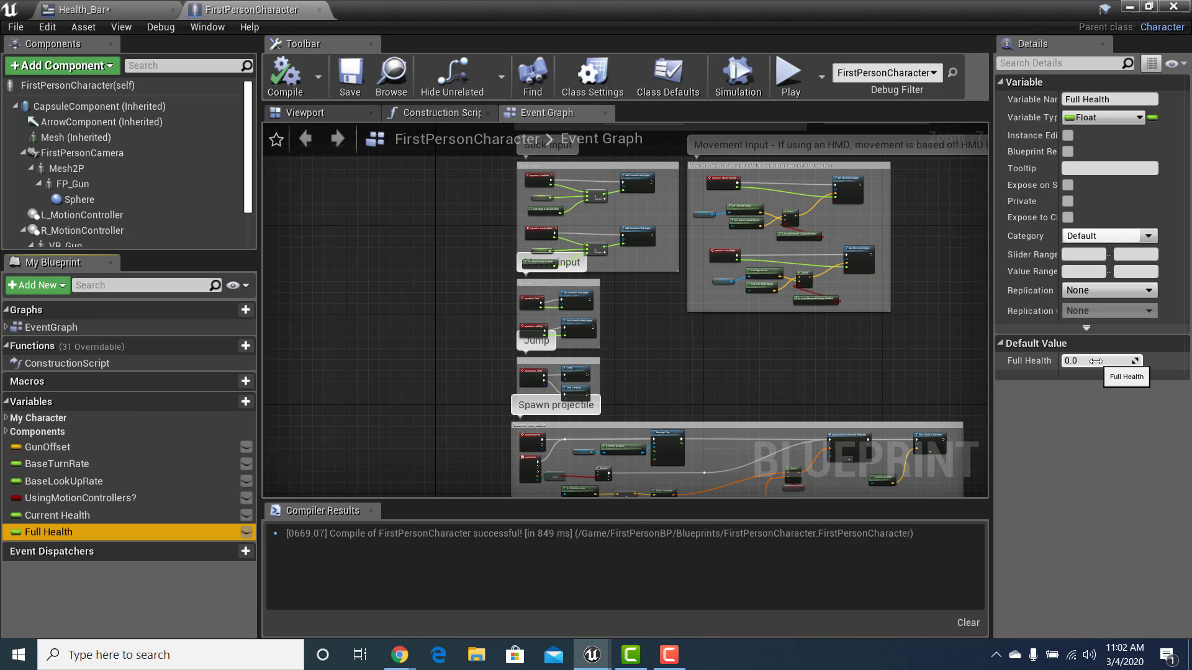
{"action": "left_click", "coordinate": [57, 516]}
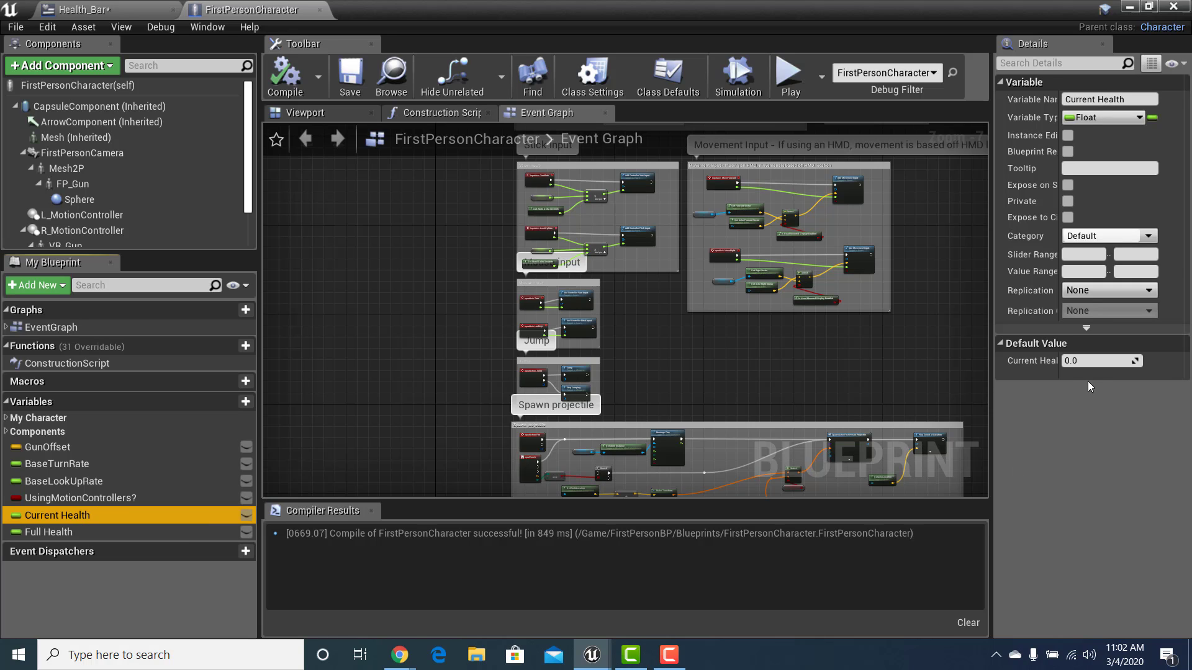
{"action": "left_click", "coordinate": [1091, 360]}
{"action": "type", "text": "10"}
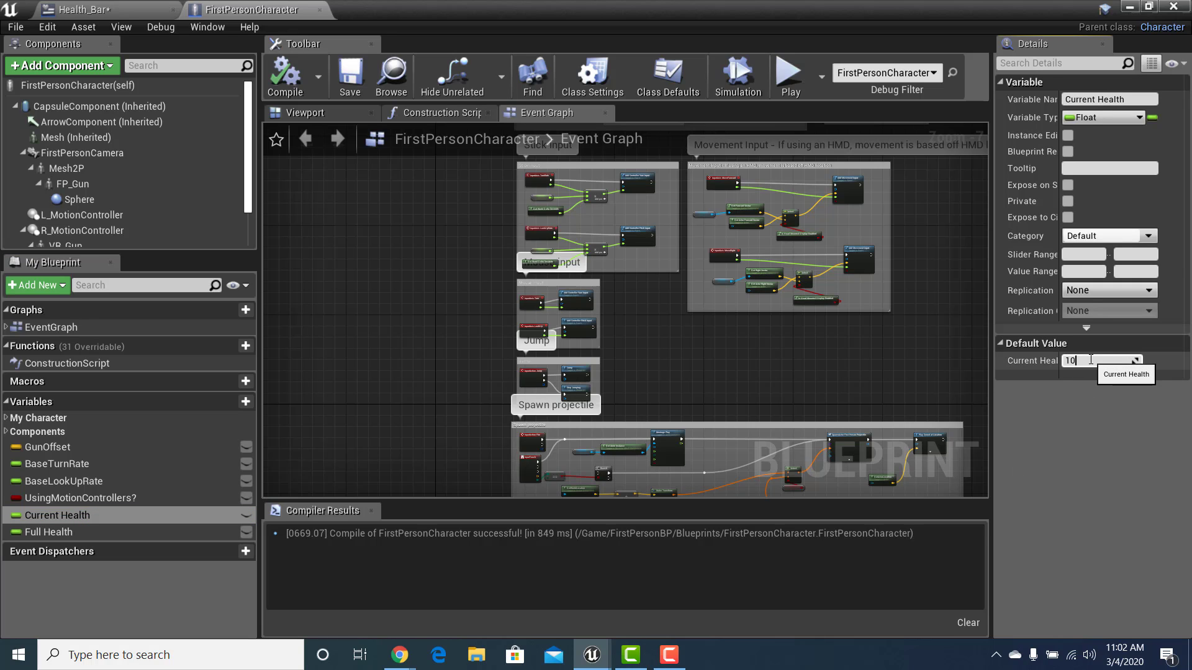
{"action": "type", "text": "0"}
Step: Set the default value of the Full Health variable to 100, and compile and save the character blueprint
{"action": "left_click", "coordinate": [50, 532]}
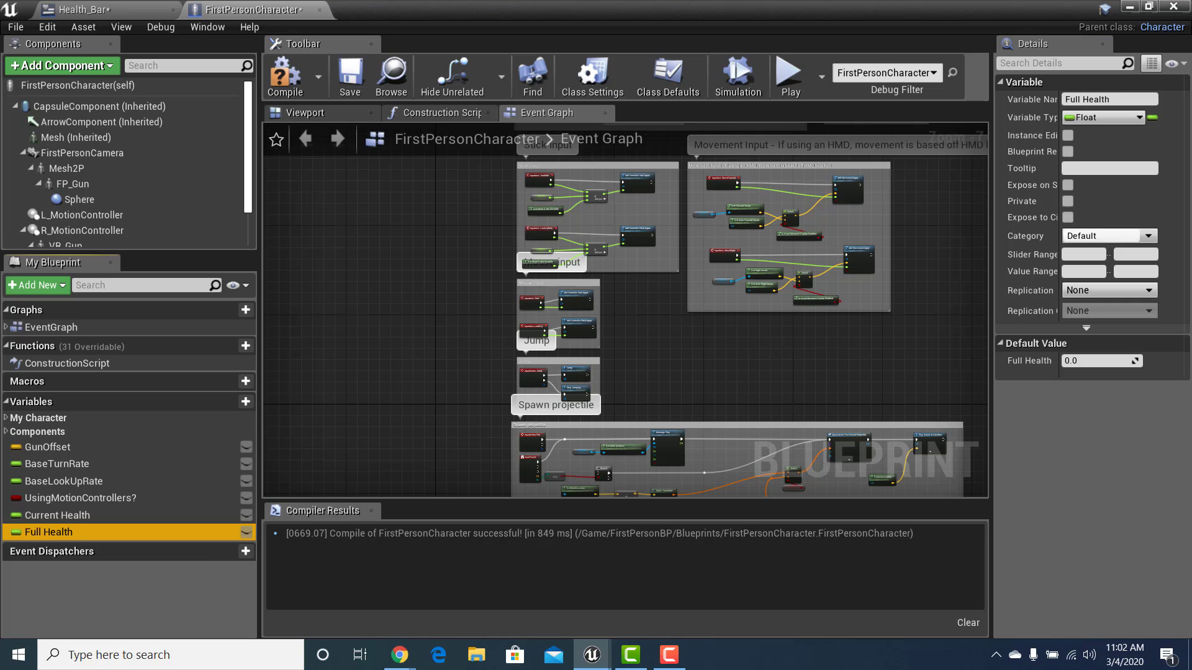
{"action": "left_click", "coordinate": [1087, 360]}
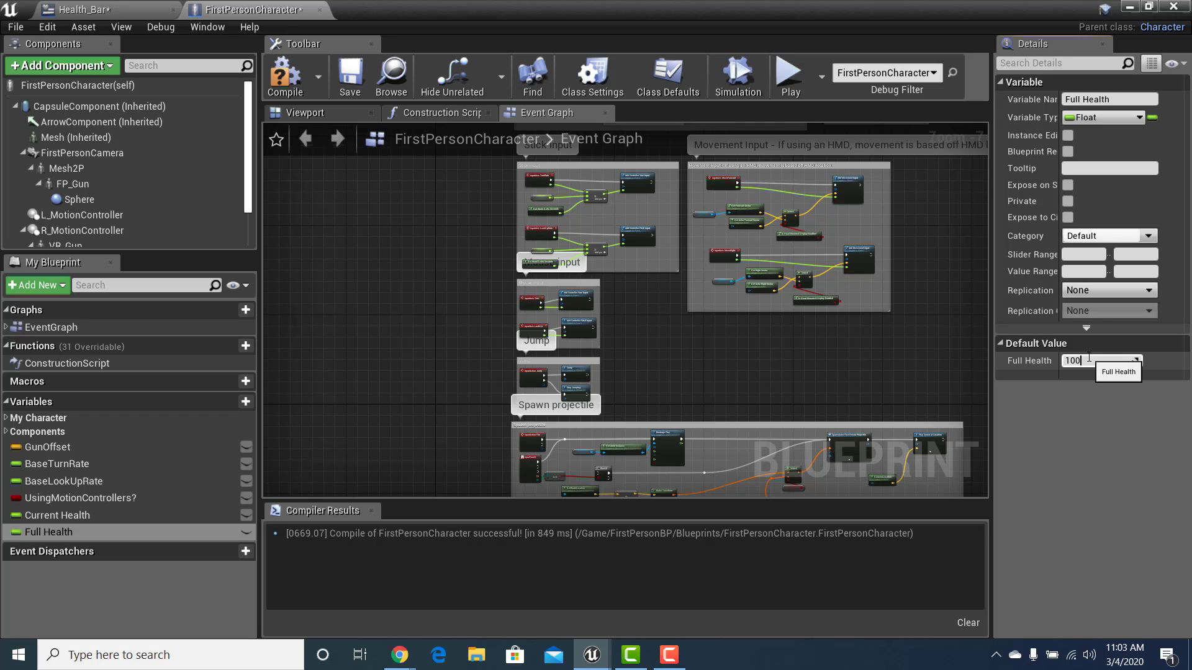
{"action": "left_click", "coordinate": [1089, 359]}
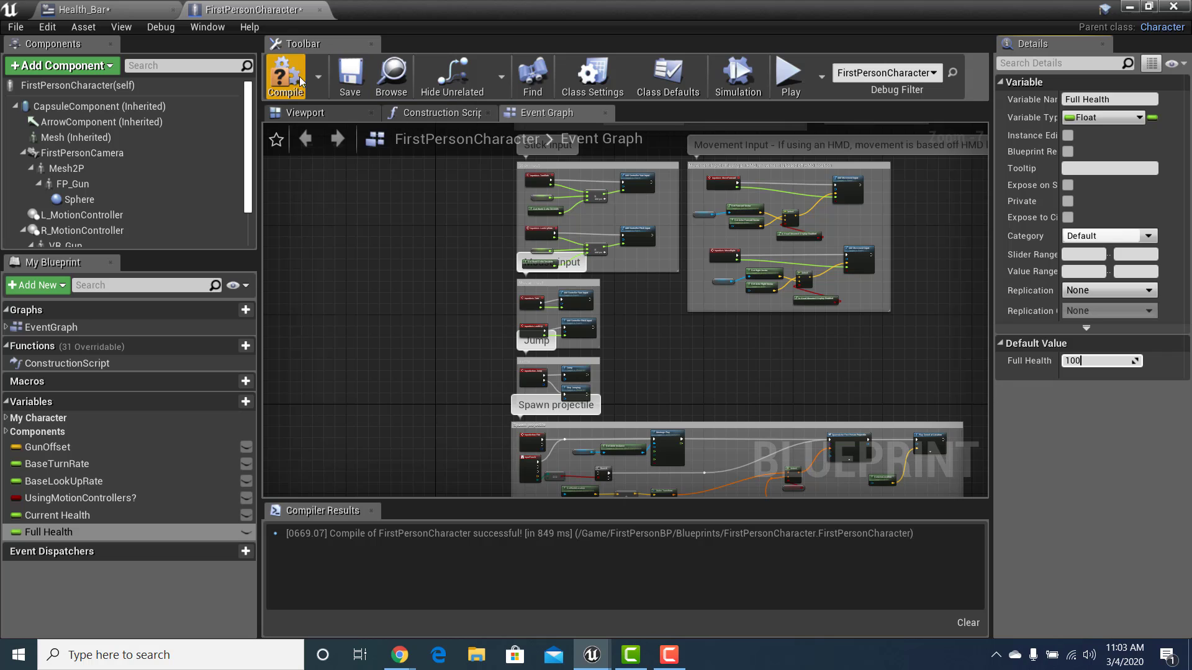
{"action": "left_click", "coordinate": [365, 74]}
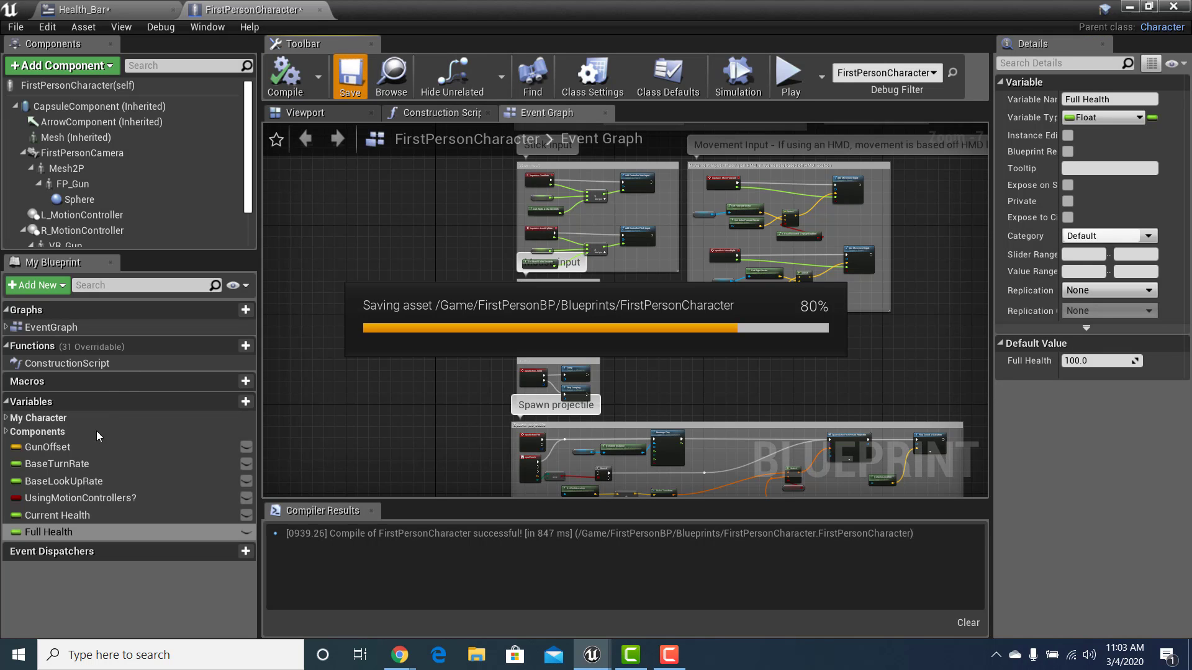
{"action": "left_click", "coordinate": [65, 515]}
{"action": "left_click", "coordinate": [60, 531]}
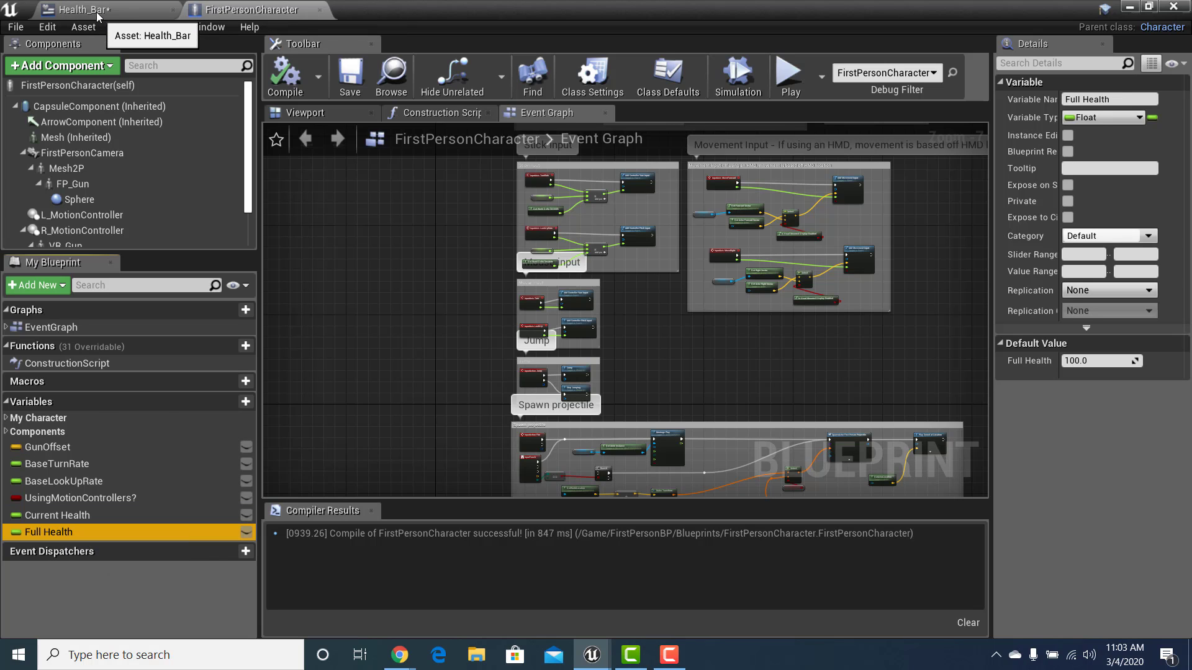
Step: Switch to the Health_Bar widget and create a binding for the progress bar's Percent property
{"action": "left_click", "coordinate": [68, 10]}
{"action": "left_click", "coordinate": [595, 177]}
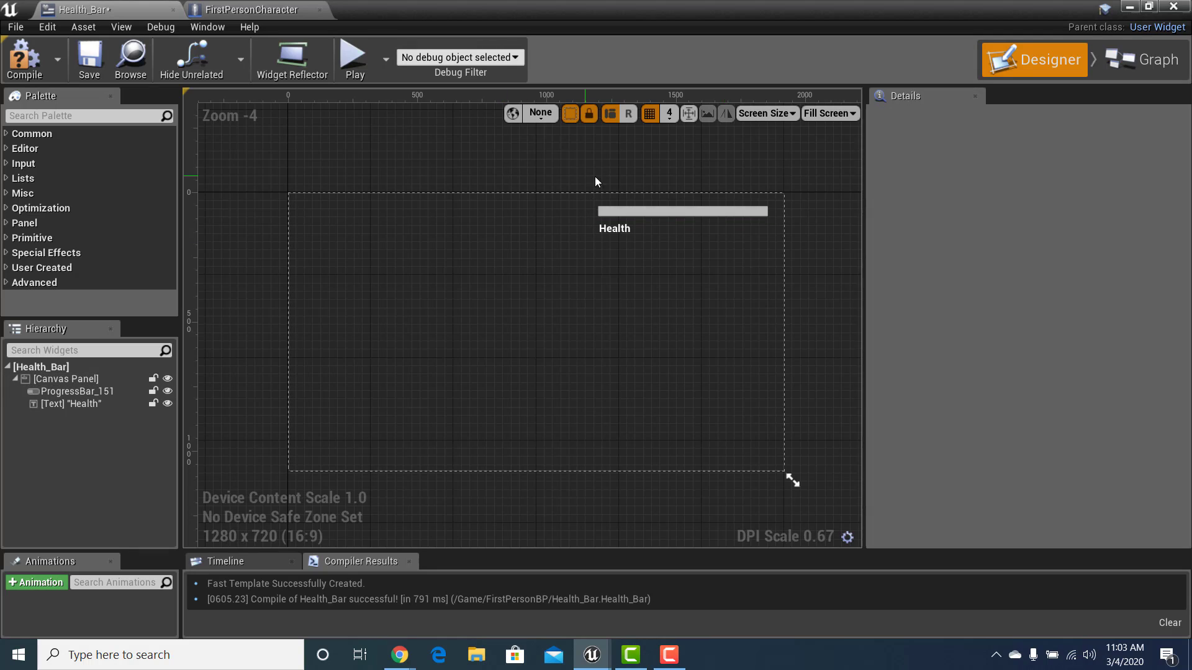
{"action": "left_click", "coordinate": [680, 215]}
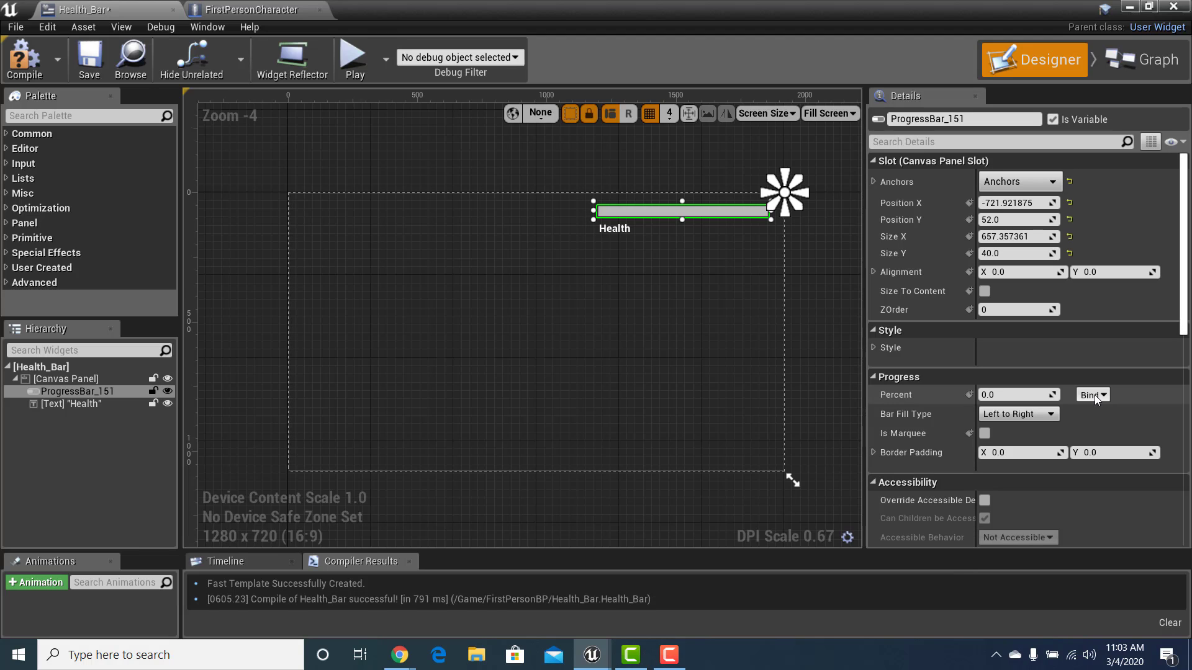
{"action": "left_click", "coordinate": [1093, 394]}
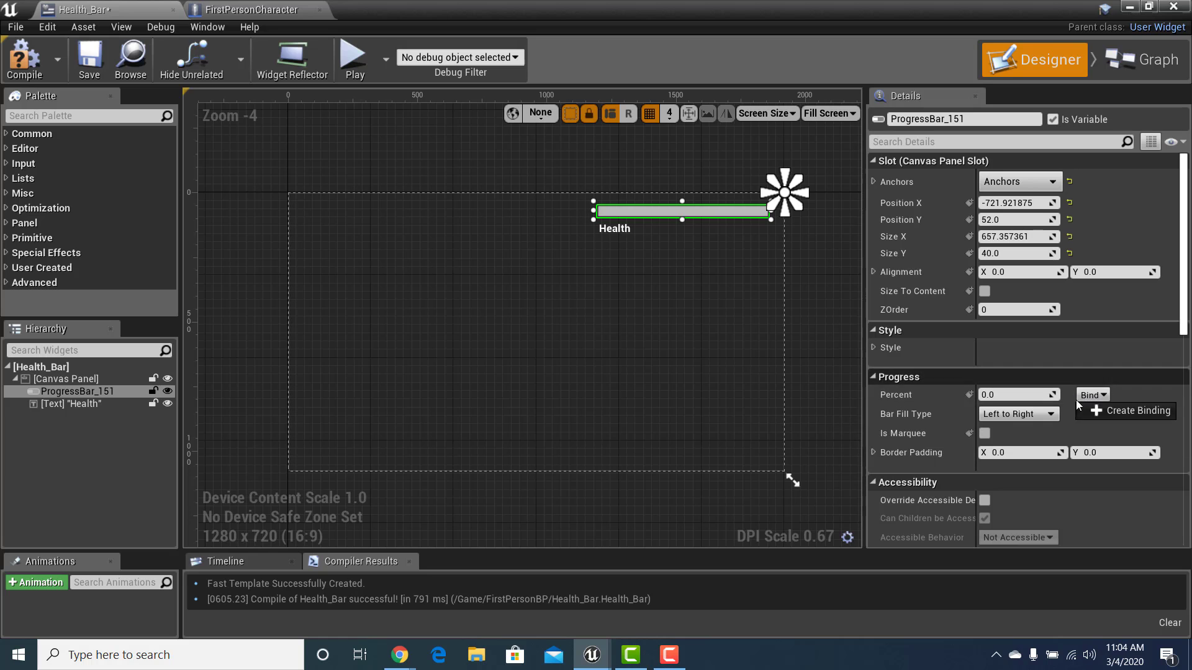
{"action": "left_click", "coordinate": [1113, 411]}
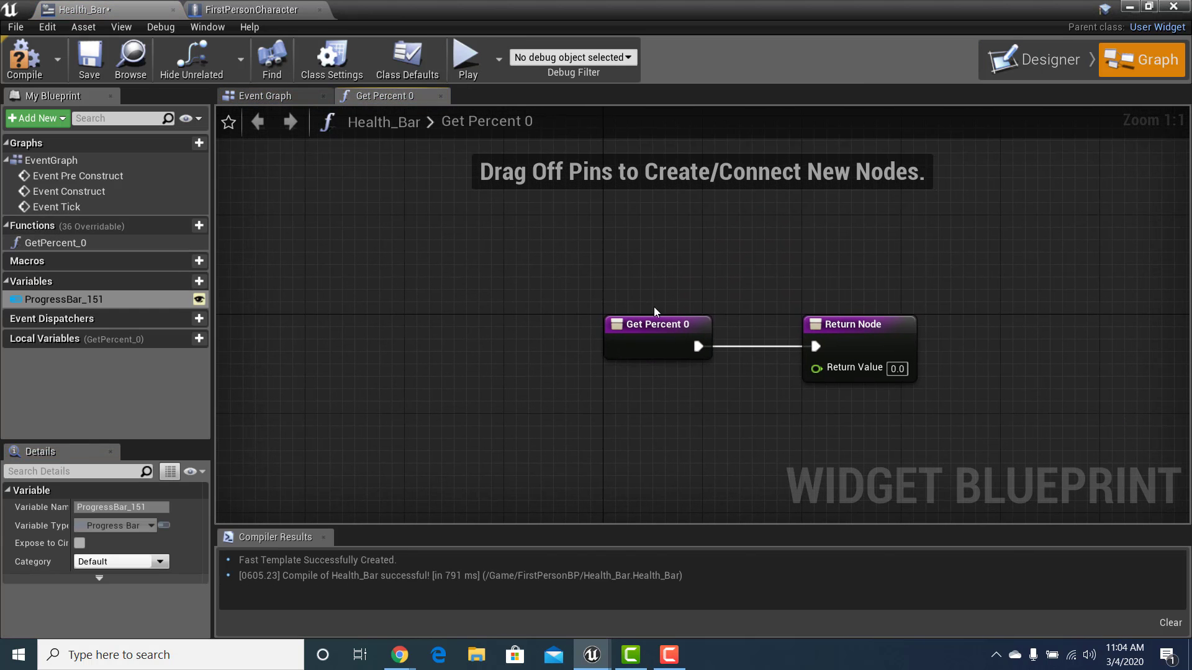
Step: Spread the Get Percent 0 and Return nodes apart and insert a Cast To FirstPersonCharacter node between them
{"action": "left_click_drag", "start_coordinate": [646, 347], "coordinate": [360, 345]}
{"action": "left_click_drag", "start_coordinate": [914, 356], "coordinate": [1150, 355]}
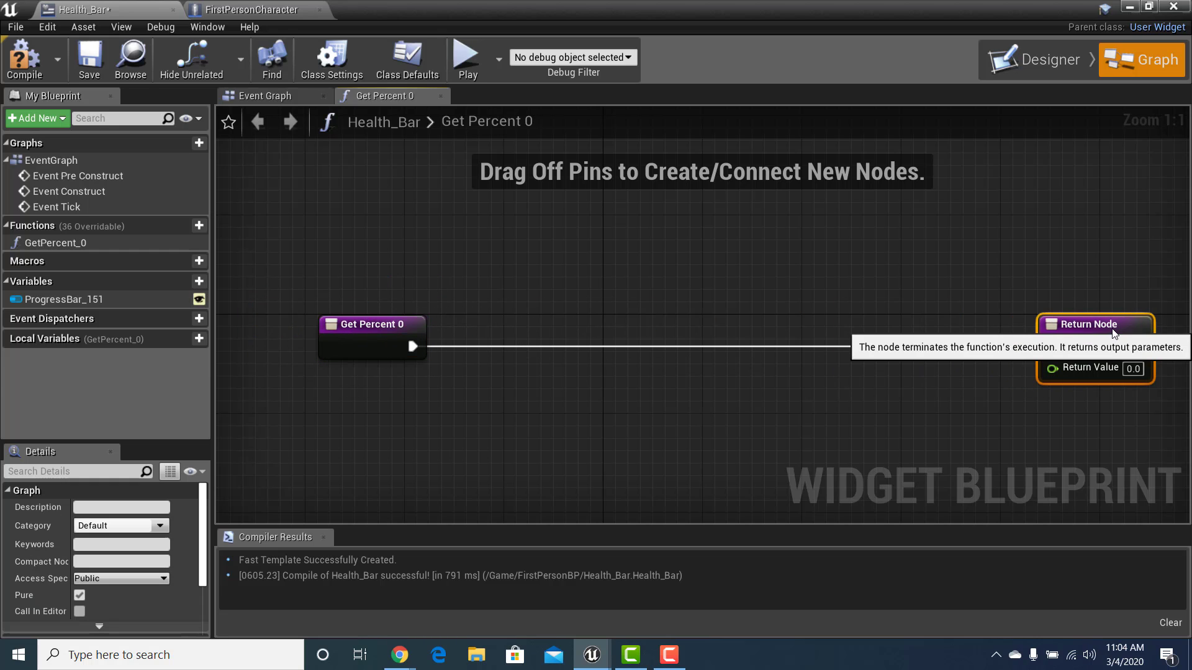
{"action": "left_click_drag", "start_coordinate": [411, 347], "coordinate": [469, 345]}
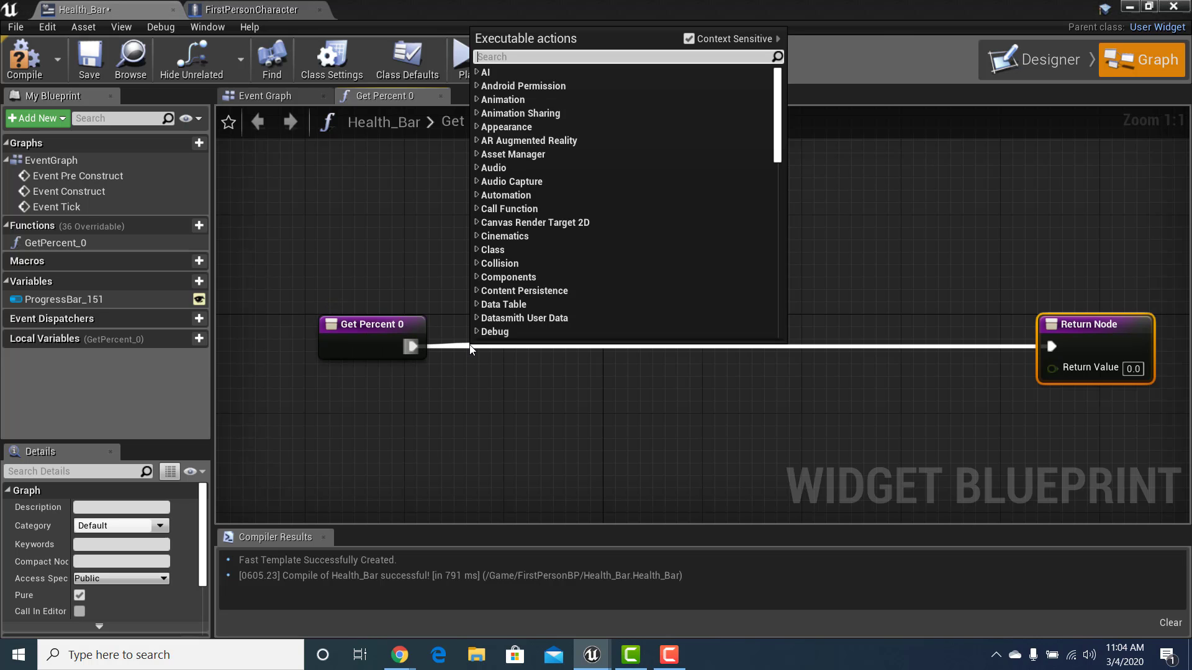
{"action": "type", "text": "Cast to"}
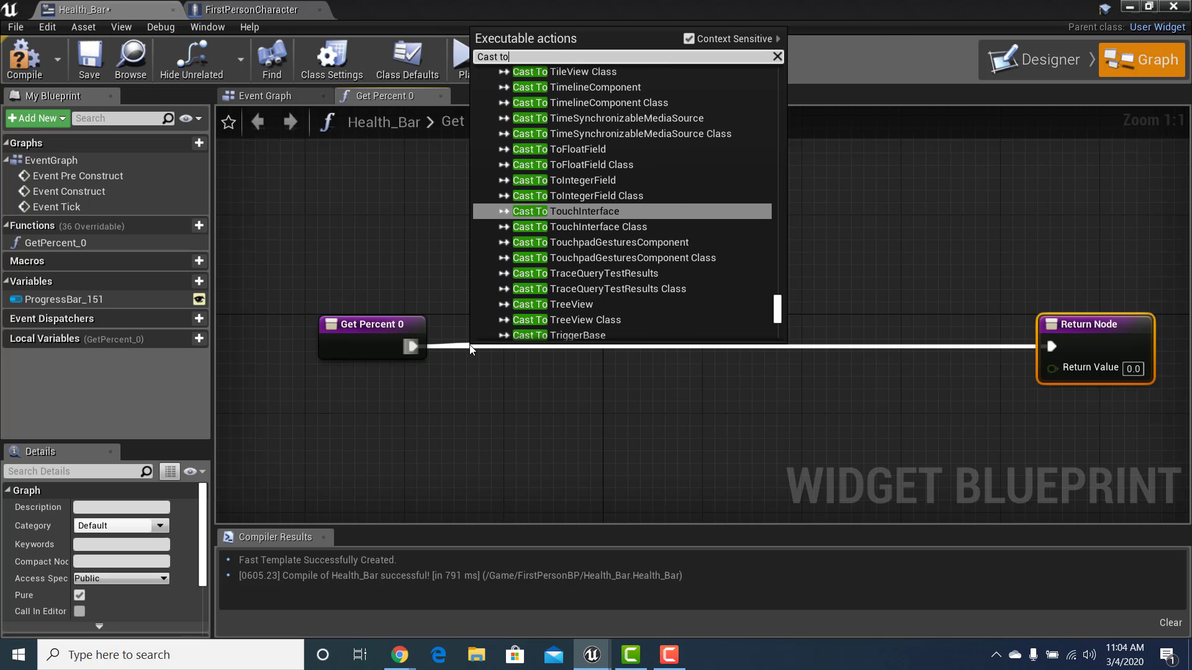
{"action": "type", "text": " first"}
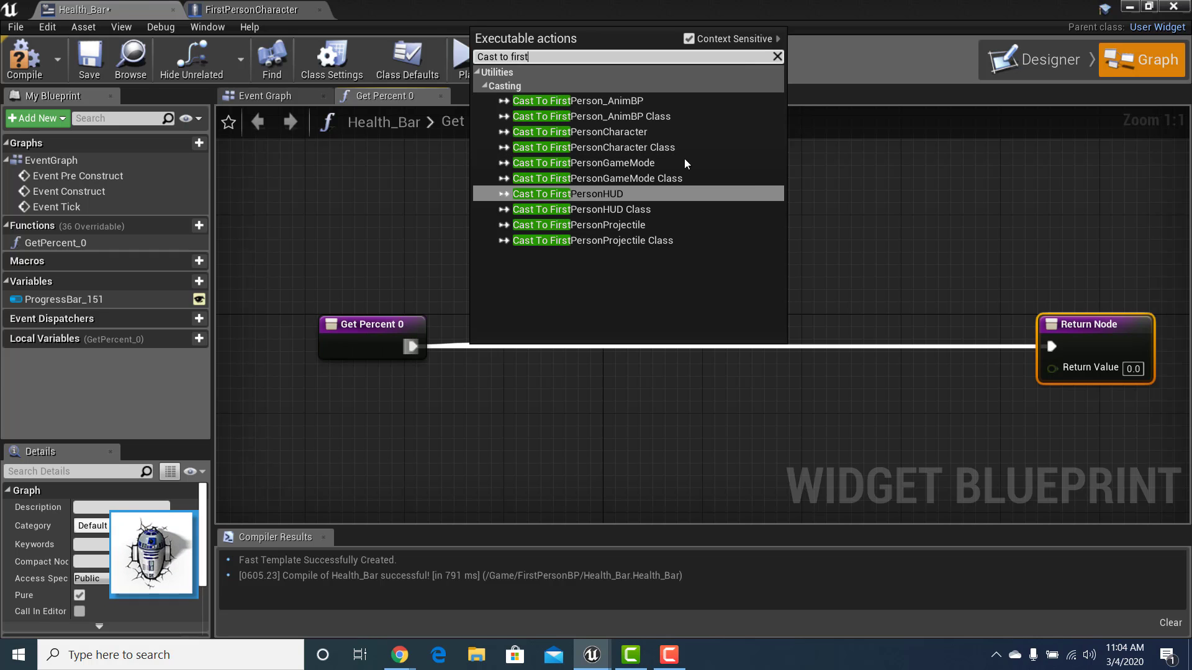
{"action": "left_click", "coordinate": [642, 132]}
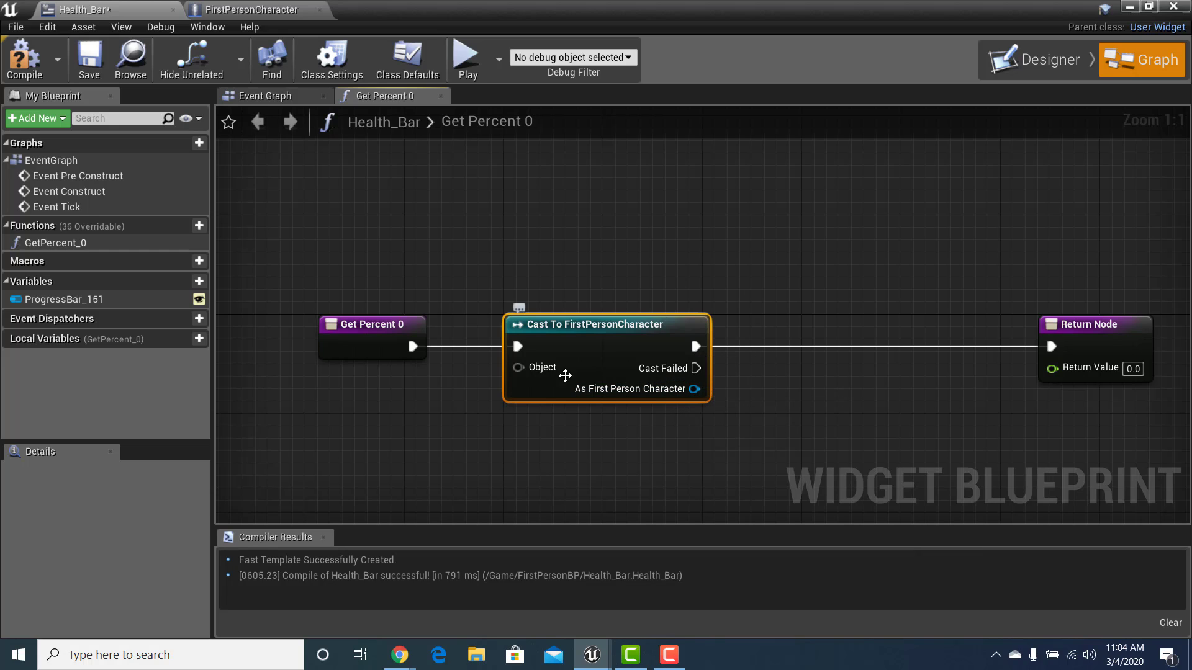
Step: Add a Get Player Character node, connect its Return Value to the cast's Object input, and place it below the Get Percent 0 node
{"action": "right_click", "coordinate": [325, 458]}
{"action": "type", "text": "Get "}
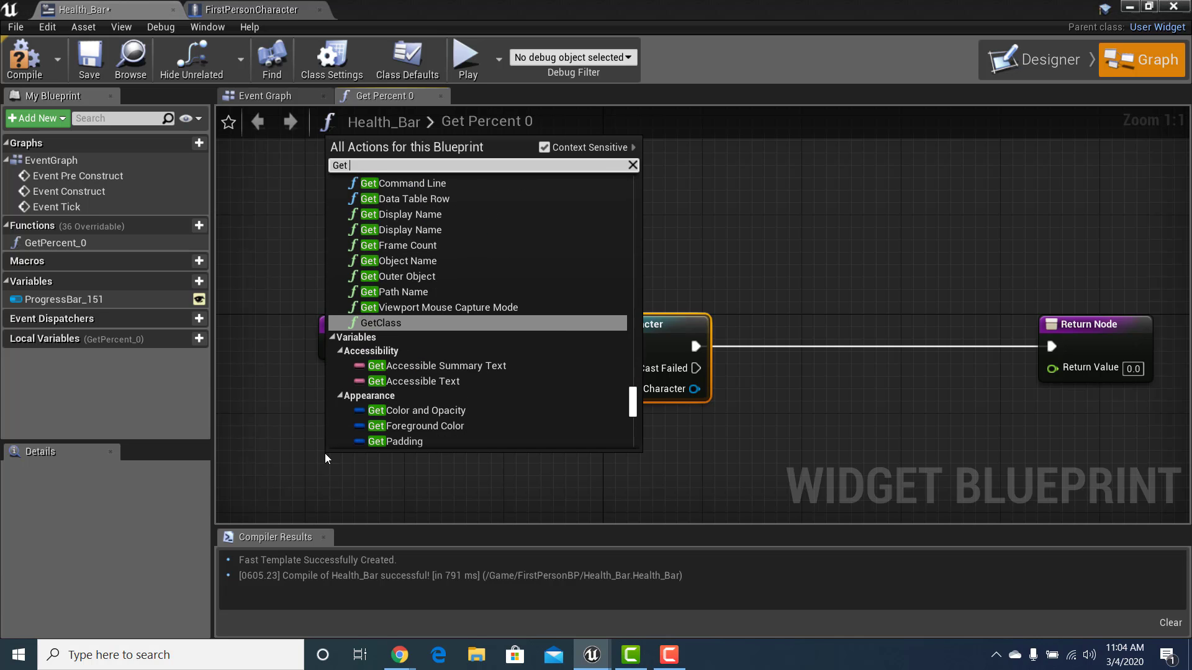
{"action": "type", "text": "player cha"}
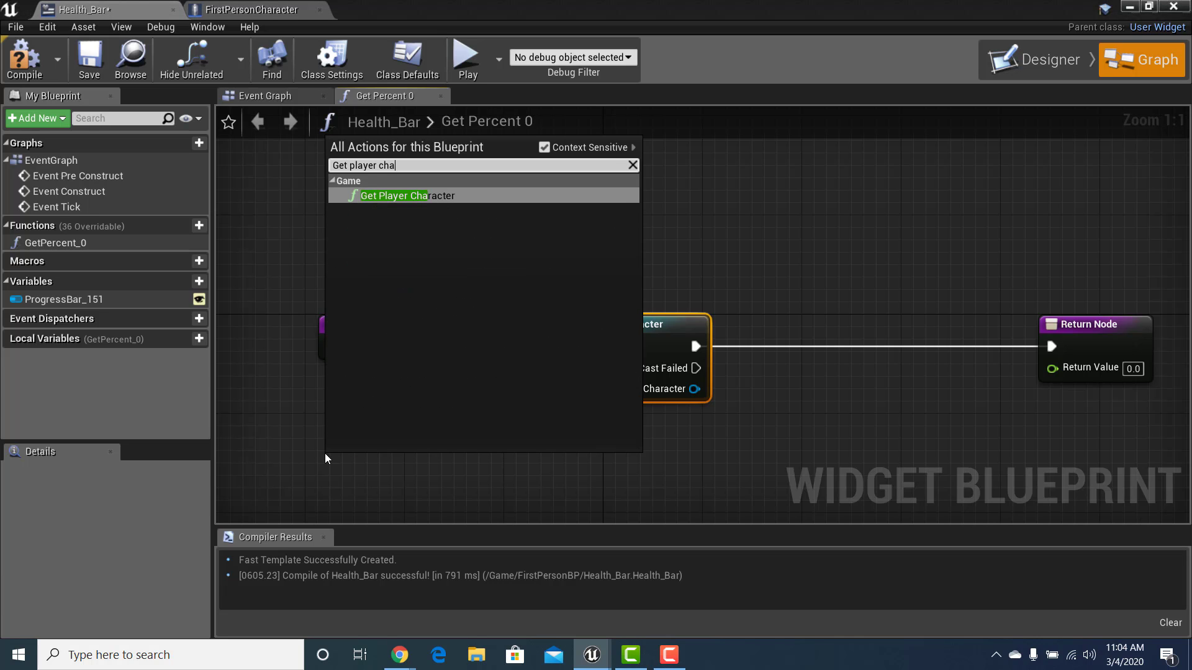
{"action": "left_click", "coordinate": [417, 200]}
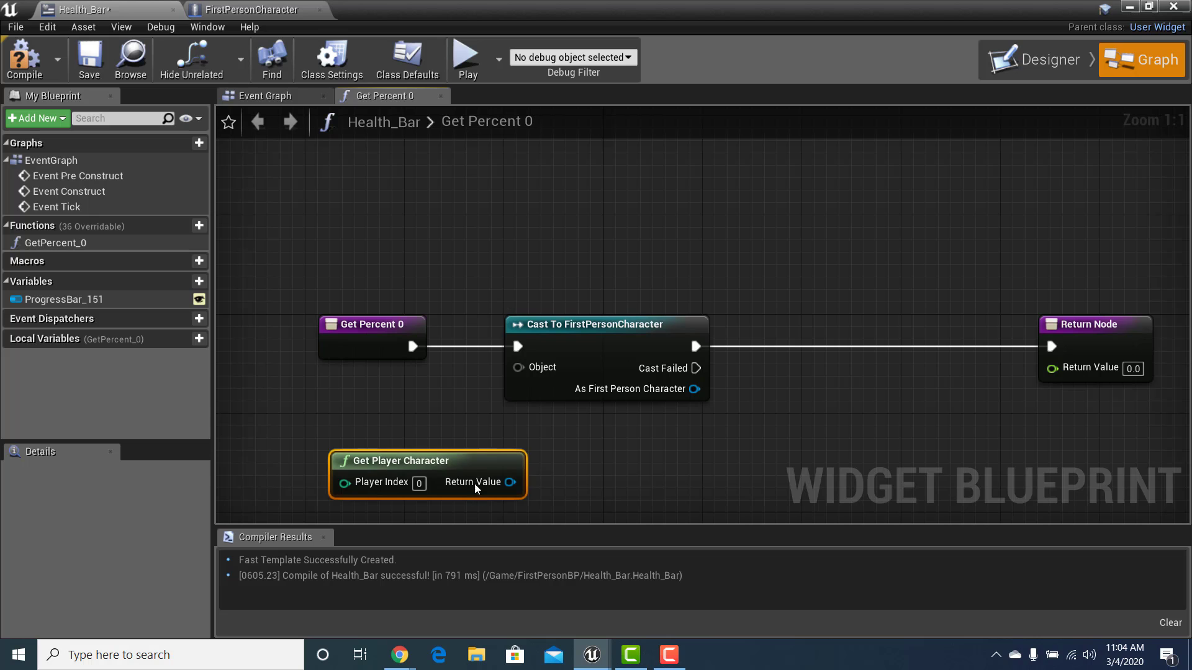
{"action": "left_click_drag", "start_coordinate": [476, 486], "coordinate": [518, 367]}
{"action": "left_click_drag", "start_coordinate": [322, 427], "coordinate": [400, 393]}
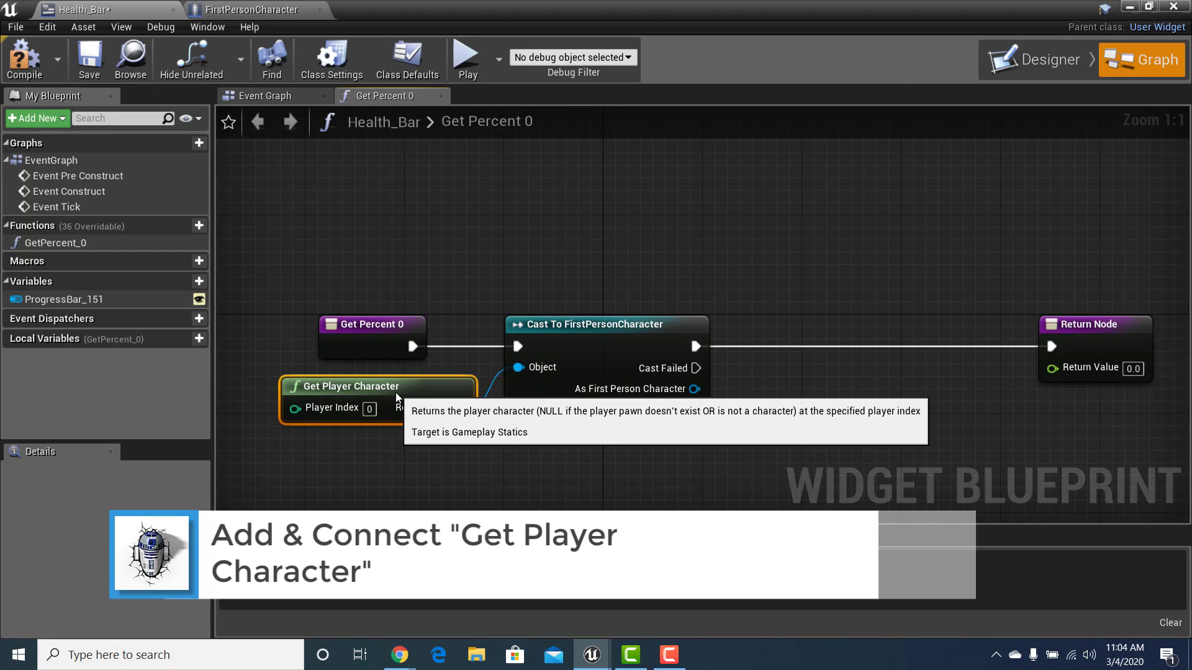
Step: Move the Return Node farther from the cast node to make room for more nodes
{"action": "right_click_drag", "start_coordinate": [1155, 429], "coordinate": [1047, 406]}
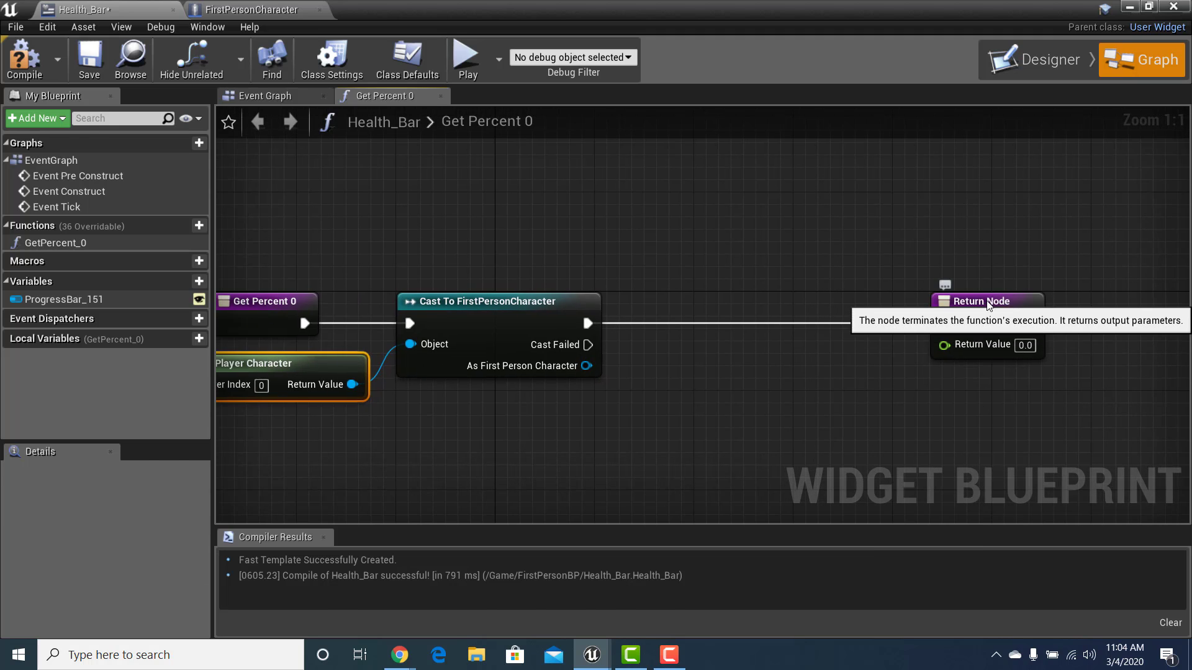
{"action": "left_click_drag", "start_coordinate": [1030, 316], "coordinate": [1106, 292]}
{"action": "right_click_drag", "start_coordinate": [1106, 292], "coordinate": [1053, 226]}
{"action": "left_click_drag", "start_coordinate": [1053, 226], "coordinate": [1103, 239]}
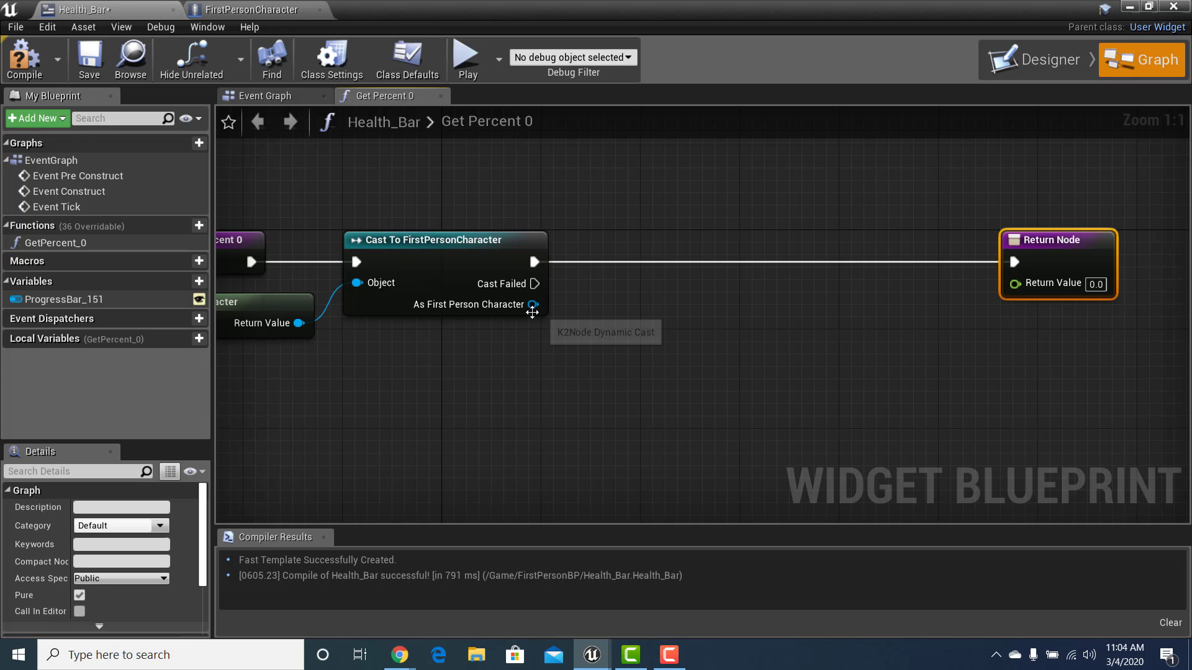
Step: Add a Get Current Health node from the cast's As First Person Character output and align it beside the cast node
{"action": "left_click_drag", "start_coordinate": [541, 306], "coordinate": [607, 362]}
{"action": "type", "text": "get "}
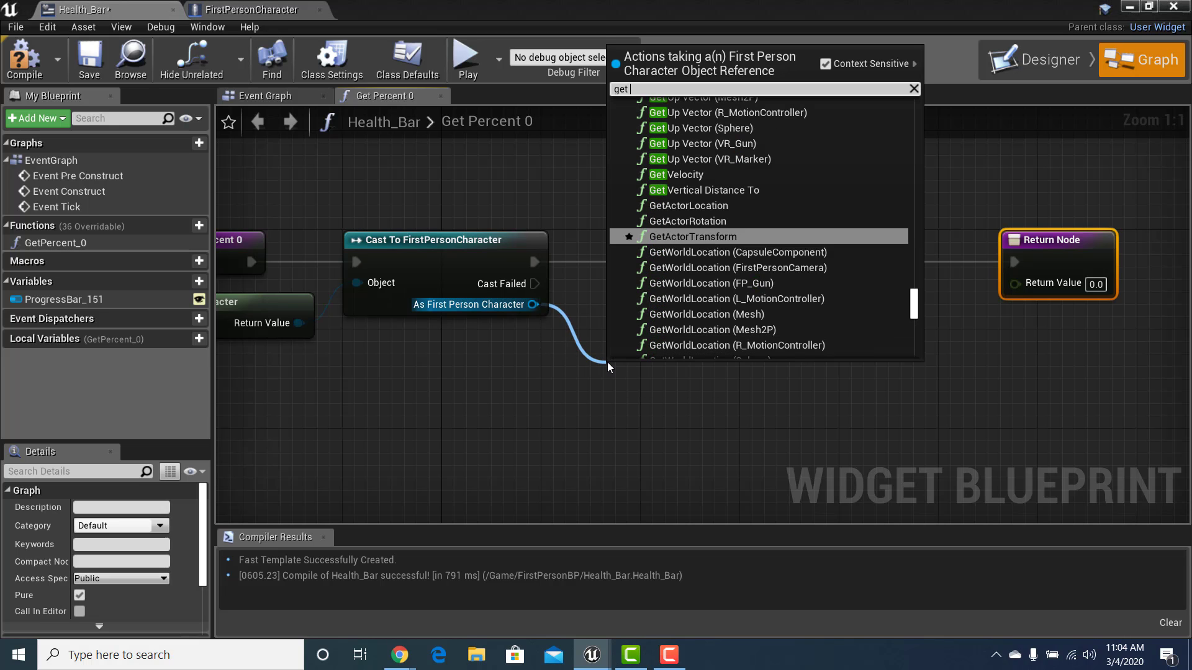
{"action": "type", "text": "heal"}
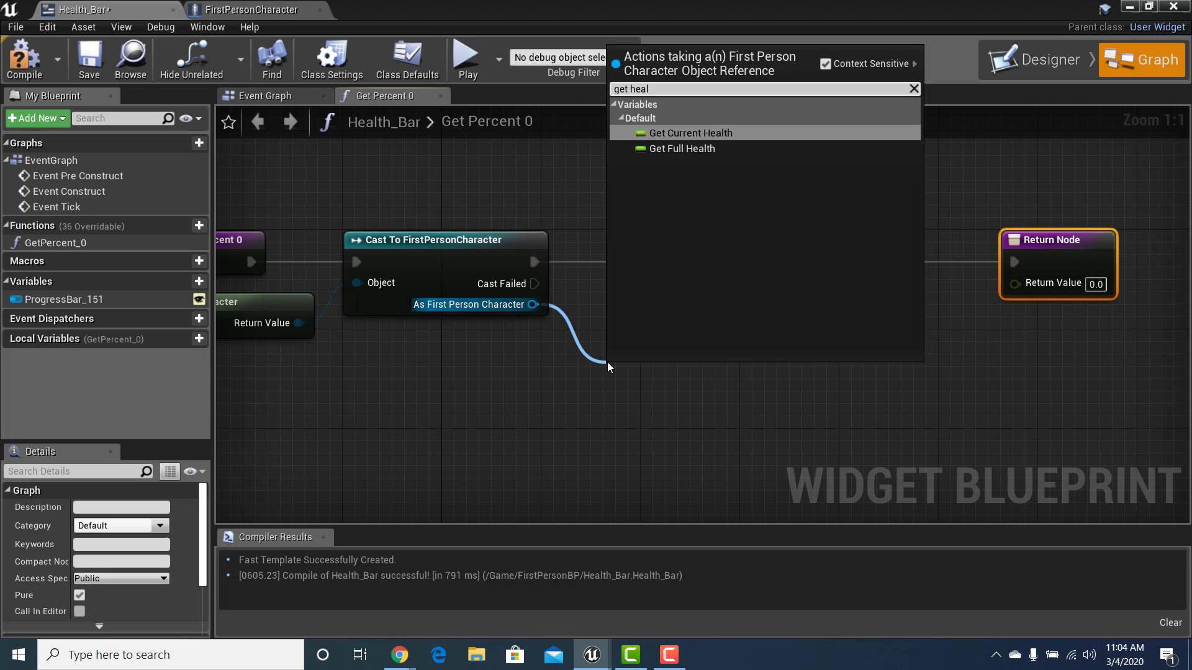
{"action": "left_click", "coordinate": [710, 132]}
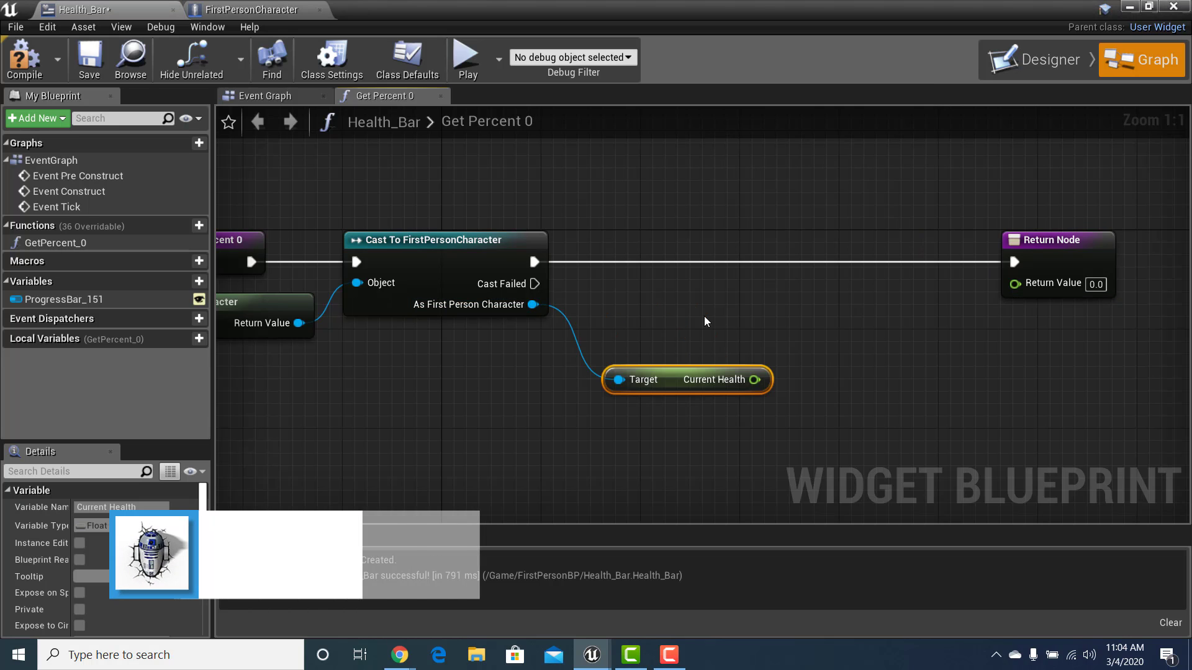
{"action": "left_click_drag", "start_coordinate": [687, 381], "coordinate": [684, 300]}
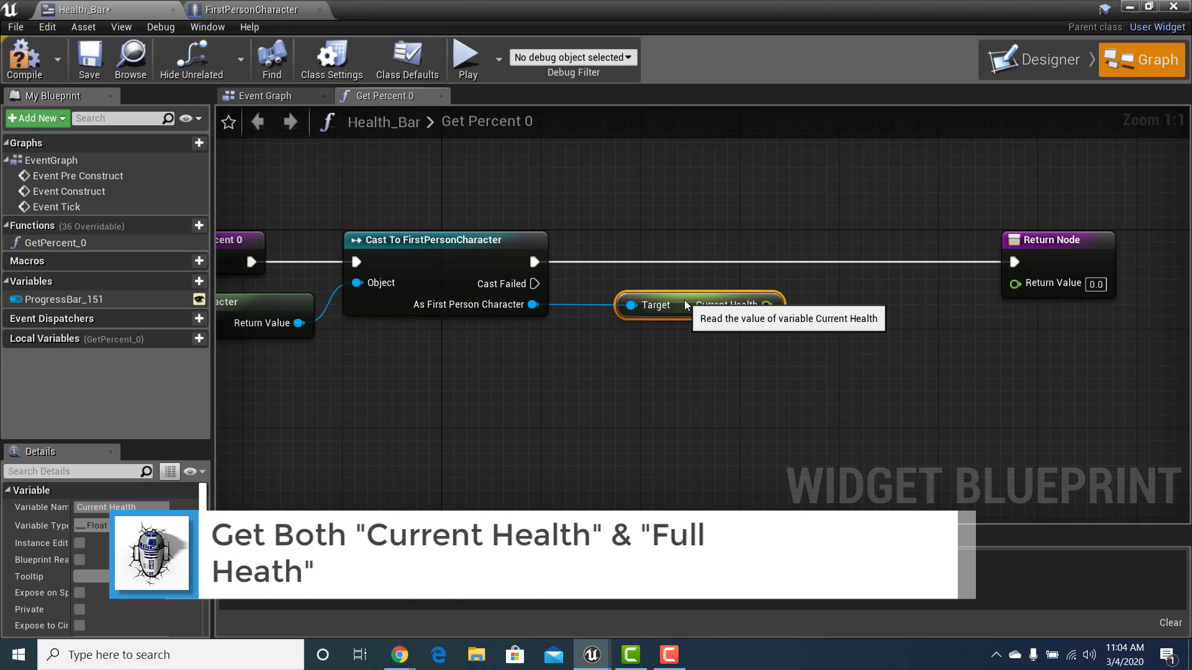
Step: Add a Get Full Health node from the cast's As First Person Character output and place it below the Current Health node
{"action": "left_click_drag", "start_coordinate": [533, 304], "coordinate": [576, 352]}
{"action": "type", "text": "Full"}
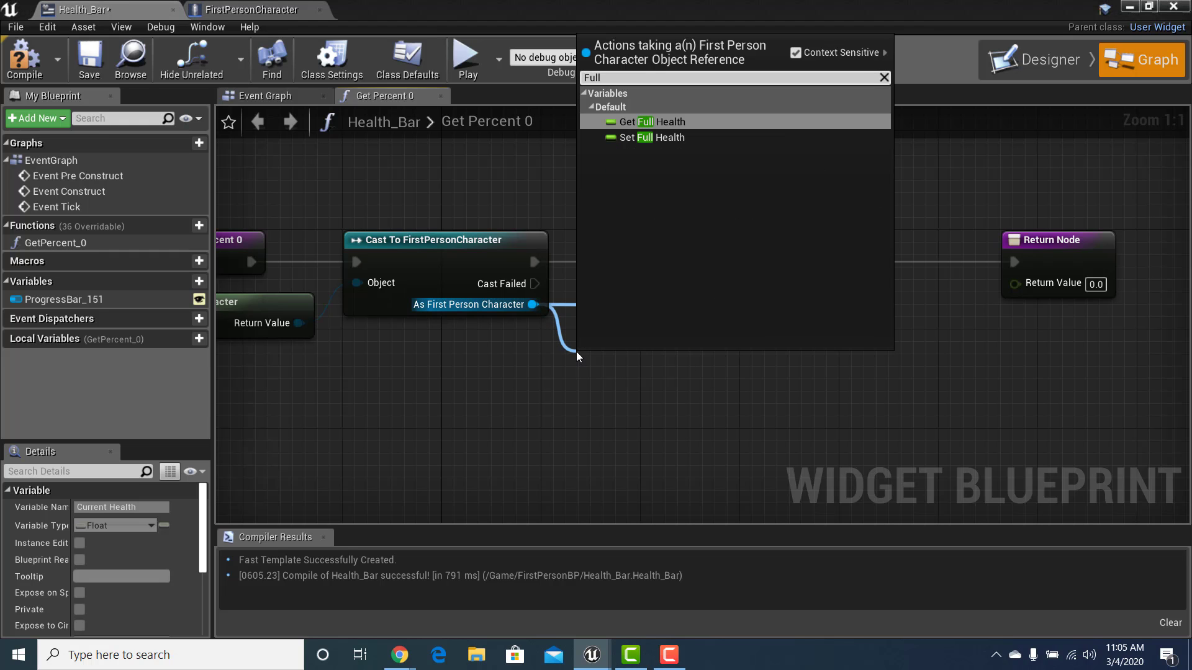
{"action": "left_click", "coordinate": [670, 122]}
{"action": "left_click_drag", "start_coordinate": [652, 366], "coordinate": [689, 354]}
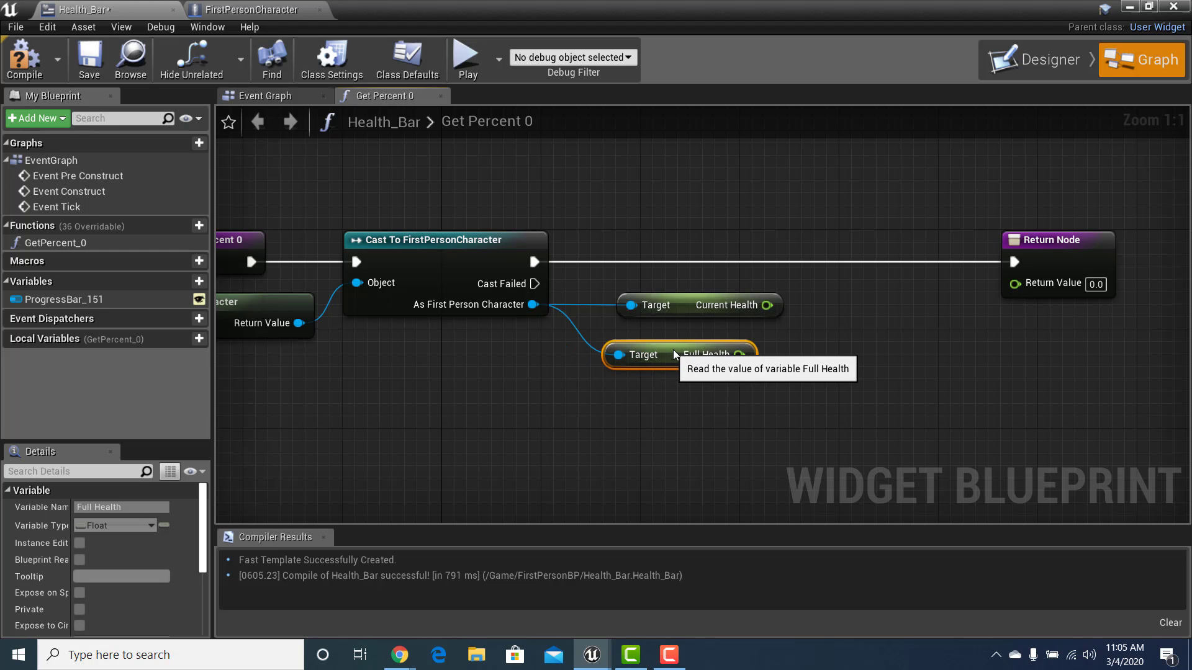
Step: Divide Current Health by Full Health with a float / float node and connect the result to the Return Node's Return Value
{"action": "right_click_drag", "start_coordinate": [847, 323], "coordinate": [751, 320]}
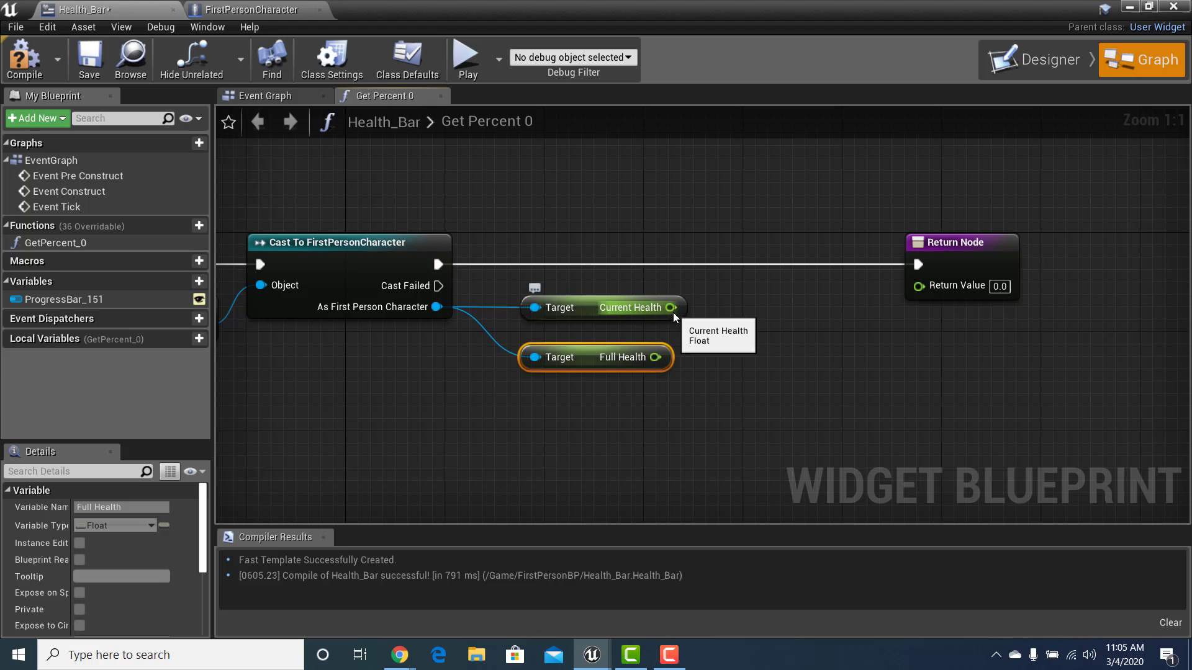
{"action": "left_click_drag", "start_coordinate": [671, 307], "coordinate": [711, 334]}
{"action": "type", "text": "float"}
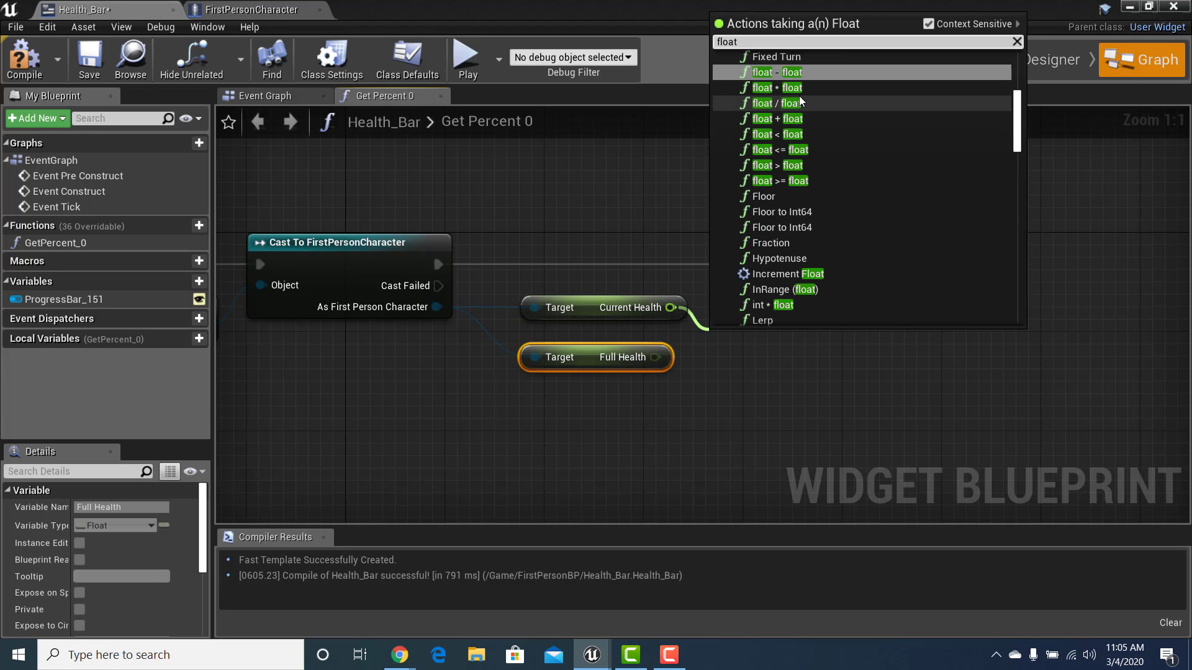
{"action": "key", "text": "Escape"}
{"action": "mouse_move", "coordinate": [655, 357]}
{"action": "left_mouse_down"}
{"action": "mouse_move", "coordinate": [724, 364]}
{"action": "mouse_move", "coordinate": [785, 310]}
{"action": "mouse_move", "coordinate": [760, 311]}
{"action": "mouse_move", "coordinate": [919, 286]}
{"action": "left_mouse_up"}
{"action": "right_click_drag", "start_coordinate": [714, 142], "coordinate": [1001, 194]}
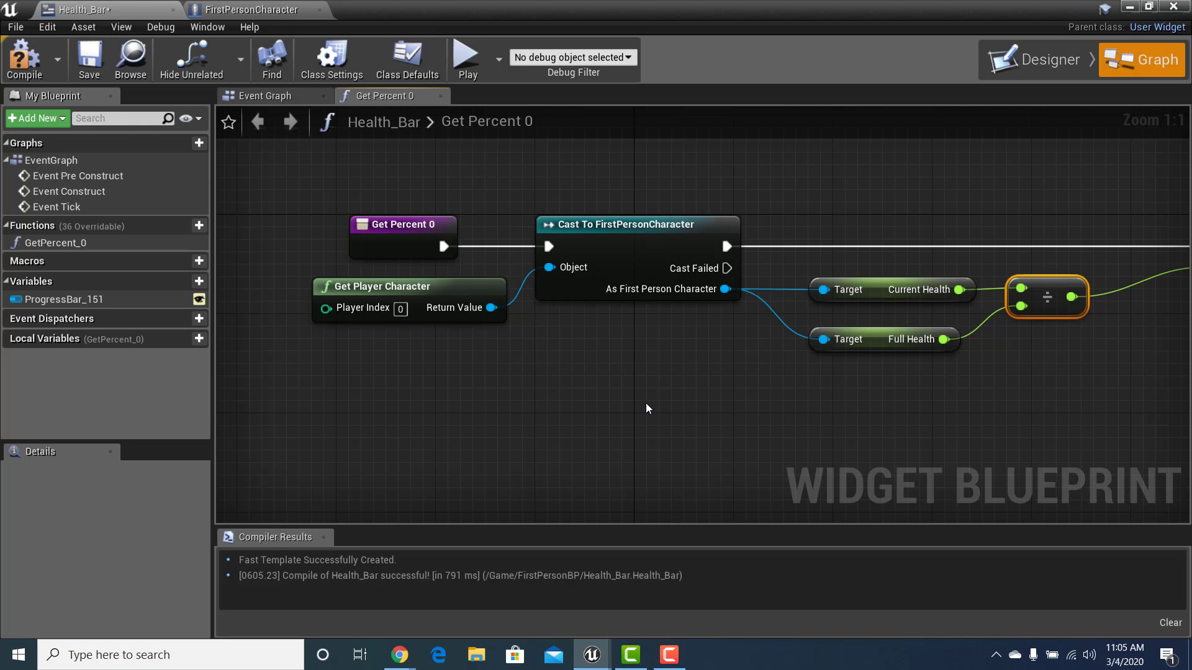
{"action": "right_click_drag", "start_coordinate": [648, 408], "coordinate": [522, 381]}
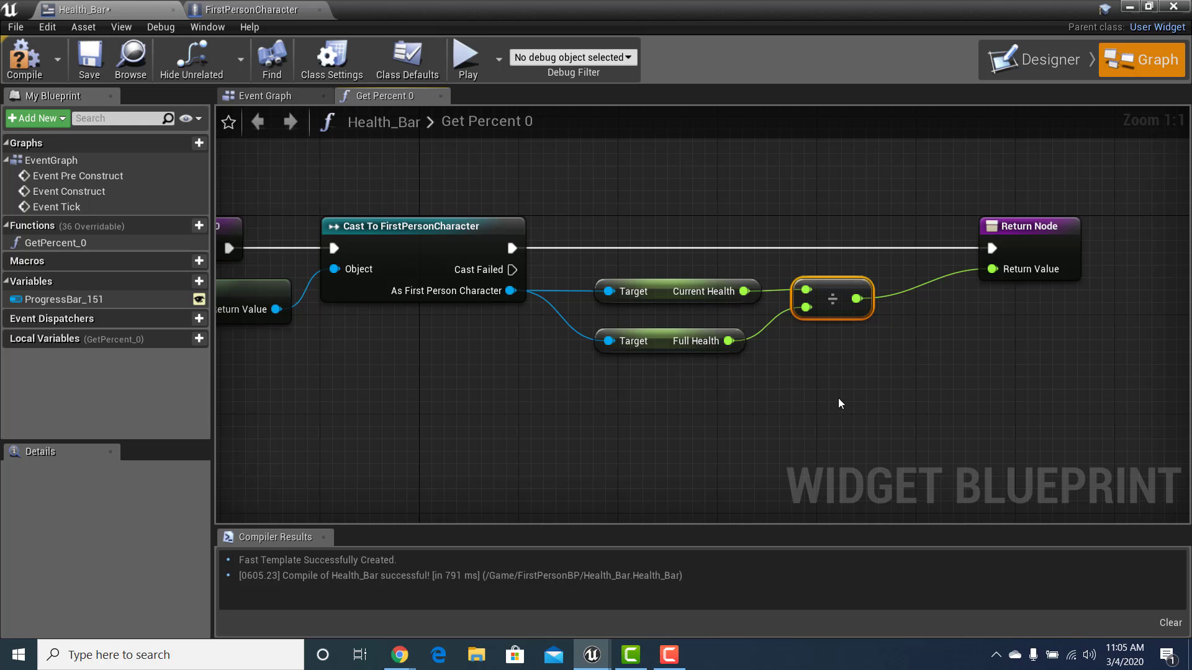
{"action": "right_click_drag", "start_coordinate": [830, 398], "coordinate": [686, 419]}
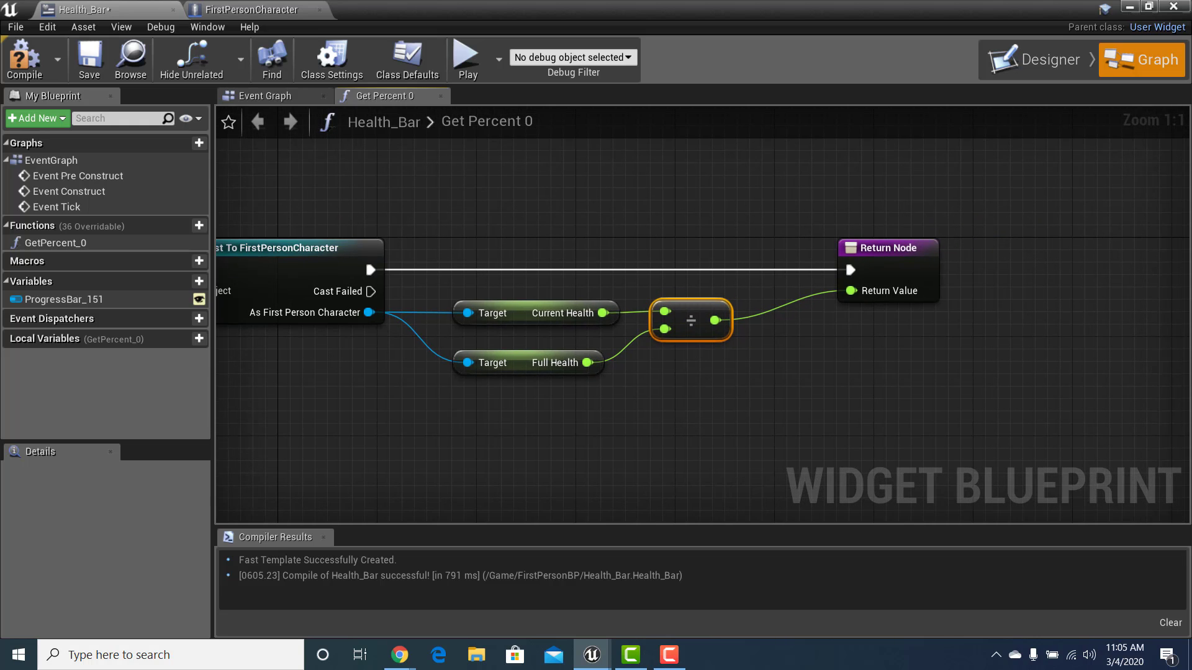
{"action": "right_click_drag", "start_coordinate": [884, 272], "coordinate": [812, 310]}
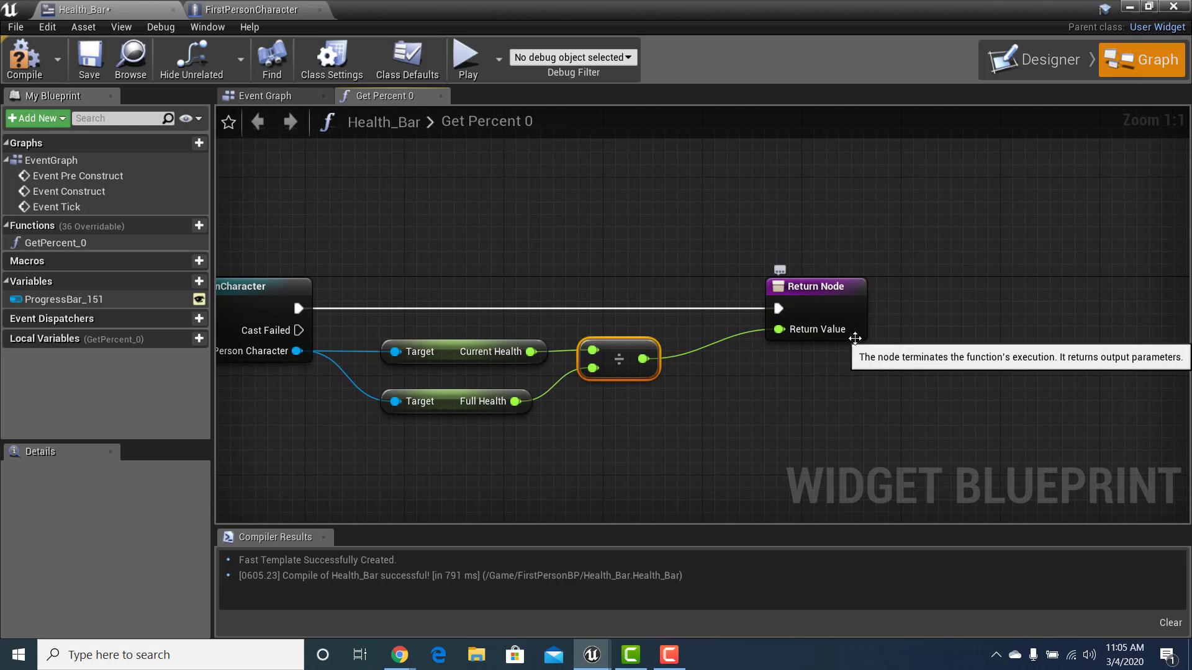
Step: Compile and save the Health_Bar widget blueprint
{"action": "left_click", "coordinate": [17, 64]}
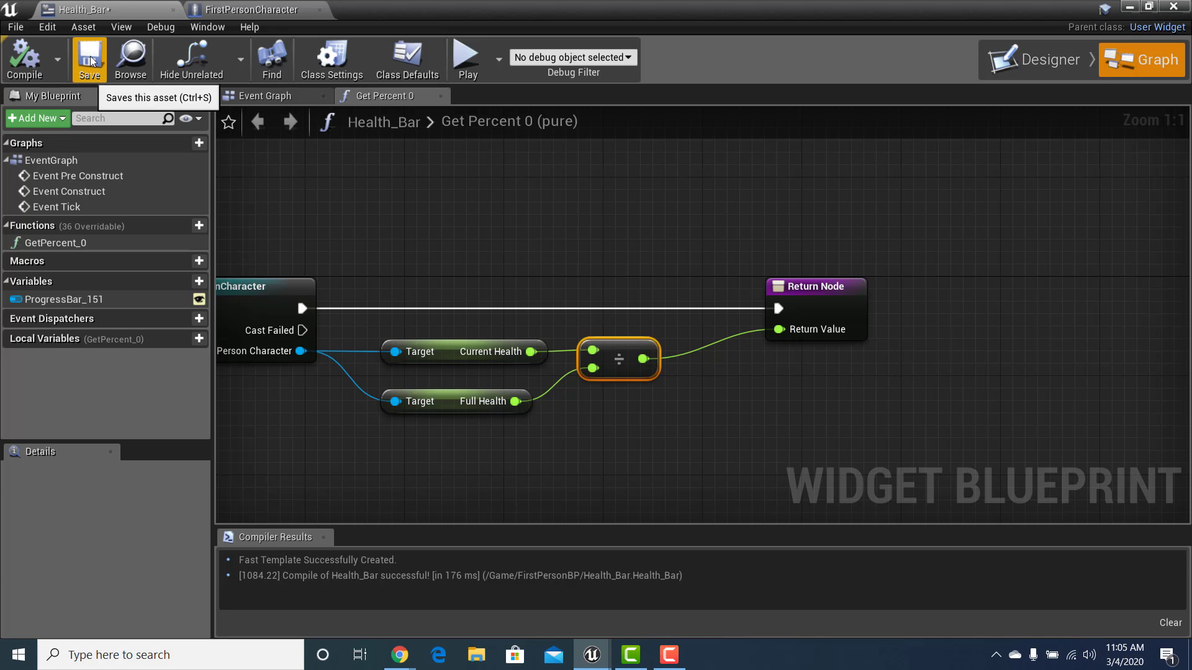
{"action": "left_click", "coordinate": [91, 61]}
{"action": "right_click_drag", "start_coordinate": [424, 202], "coordinate": [601, 194]}
Step: In the FirstPersonCharacter event graph, move the Event BeginPlay node well clear of the HMD and Motion Controllers comment box
{"action": "left_click", "coordinate": [248, 10]}
{"action": "right_click_drag", "start_coordinate": [450, 241], "coordinate": [411, 449]}
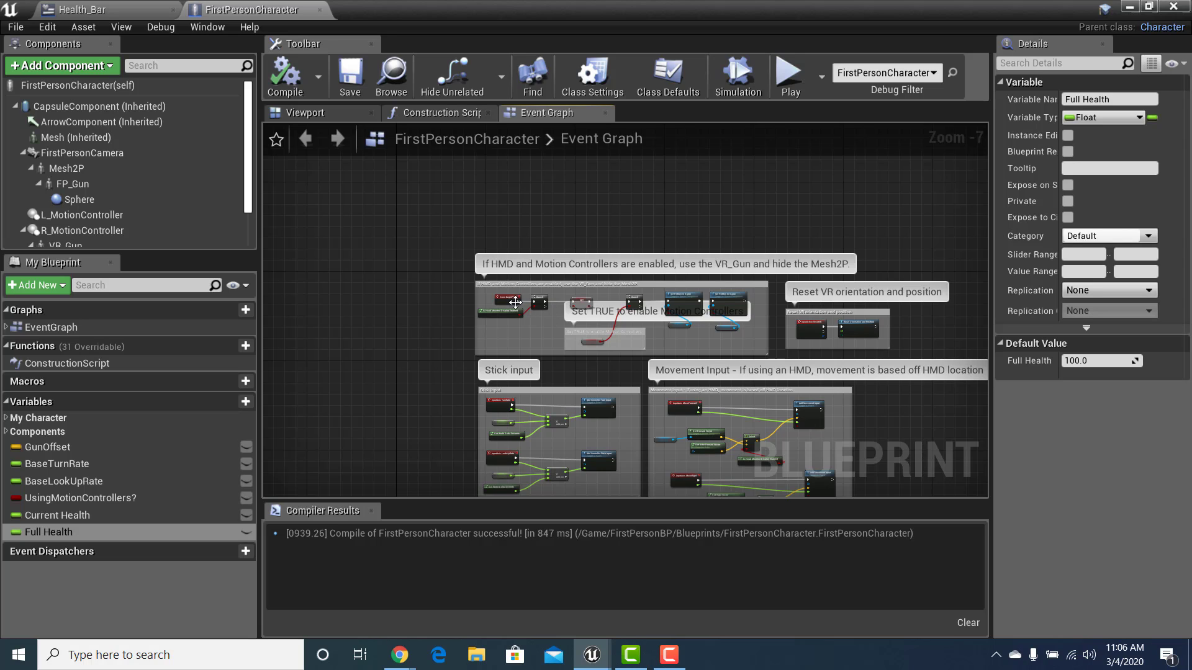
{"action": "left_click_drag", "start_coordinate": [516, 302], "coordinate": [348, 305]}
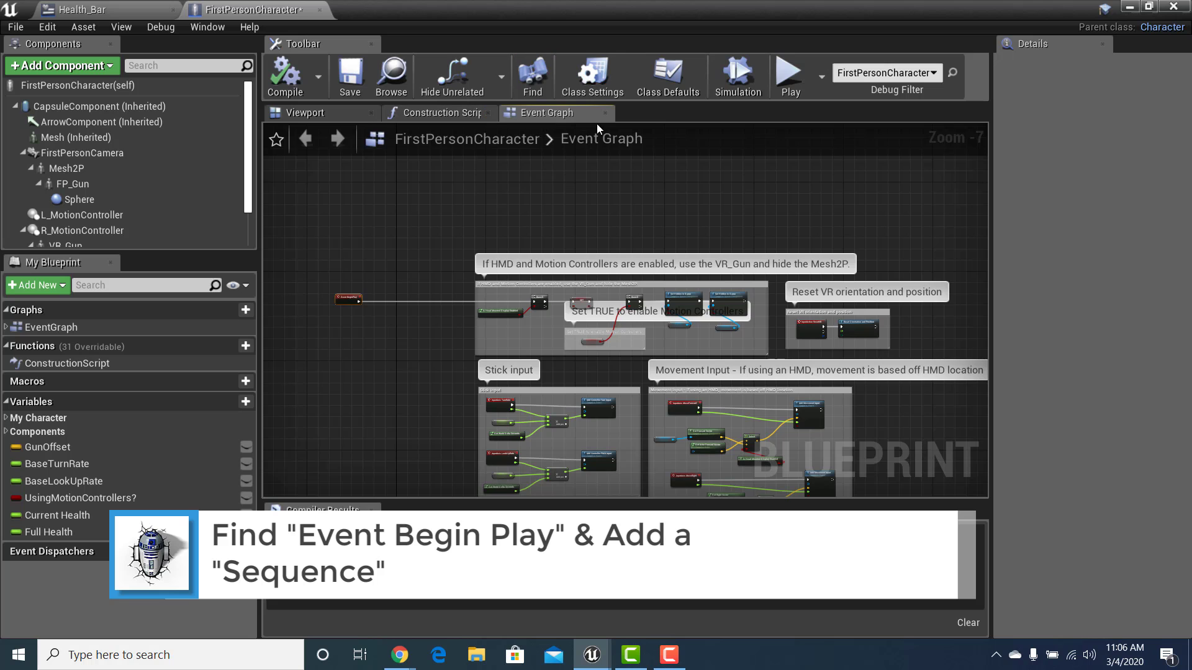
{"action": "right_click_drag", "start_coordinate": [386, 230], "coordinate": [477, 205]}
{"action": "scroll", "coordinate": [615, 332], "scroll_direction": "up", "scroll_amount": 3}
{"action": "right_click_drag", "start_coordinate": [610, 331], "coordinate": [840, 368]}
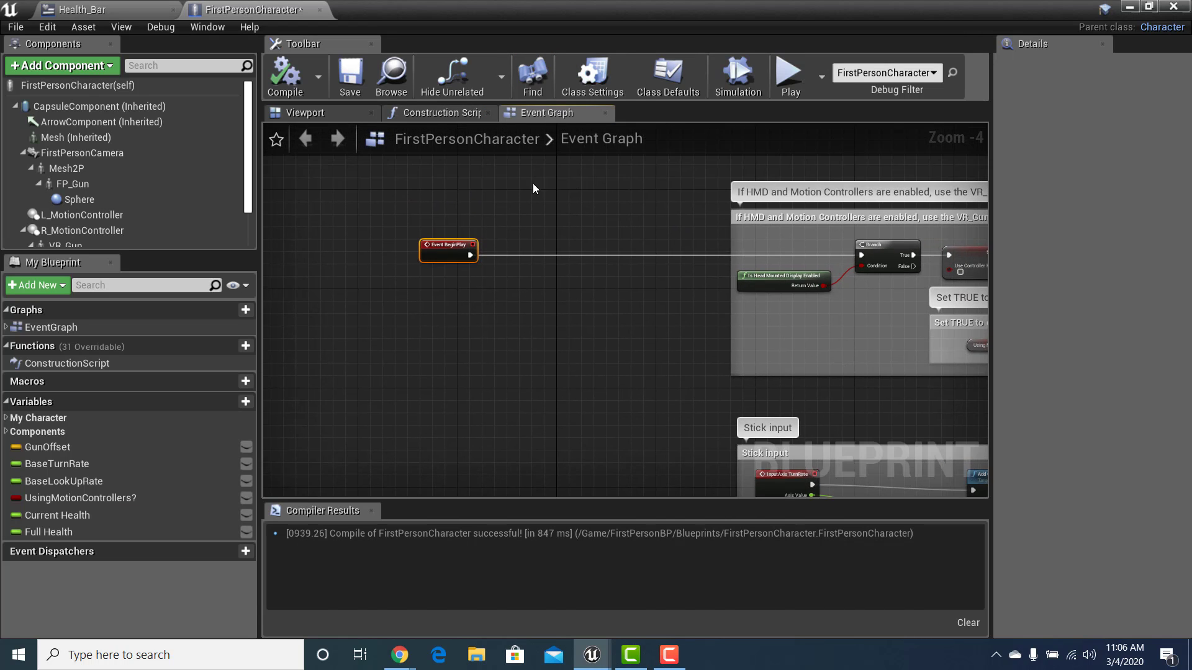
{"action": "scroll", "coordinate": [565, 355], "scroll_direction": "up", "scroll_amount": 2}
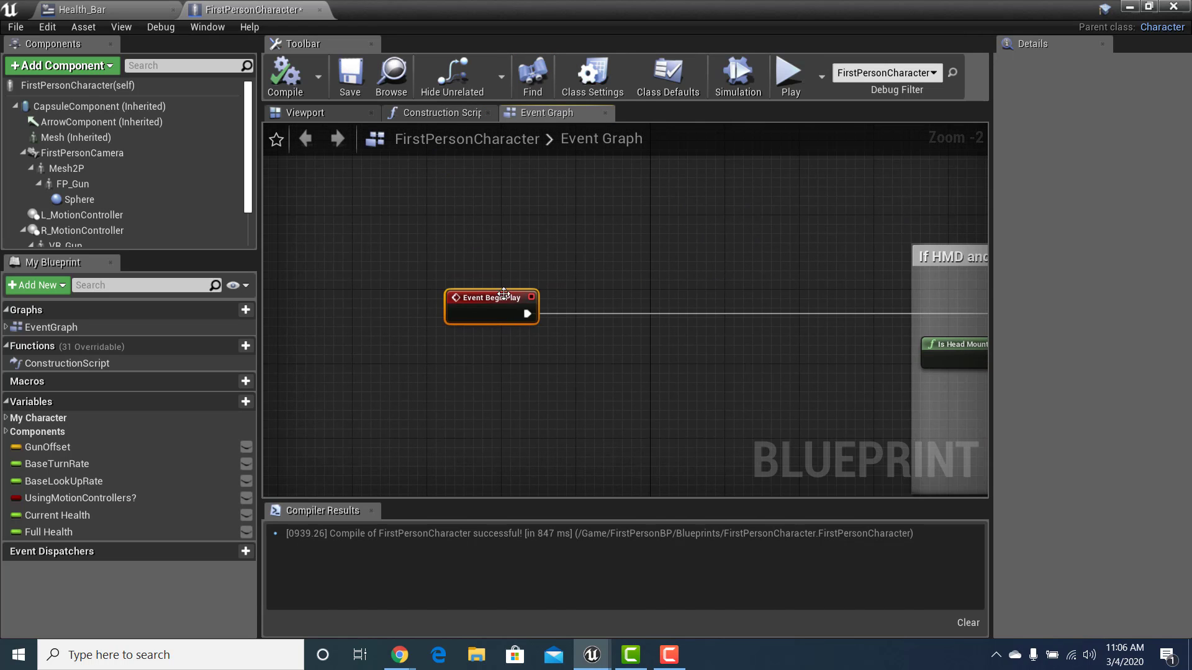
Step: Locate the existing Event BeginPlay node by searching the blueprint's actions for "begin play" and check what it connects to
{"action": "right_click_drag", "start_coordinate": [717, 279], "coordinate": [440, 139]}
{"action": "scroll", "coordinate": [683, 394], "scroll_direction": "down", "scroll_amount": 6}
{"action": "right_click_drag", "start_coordinate": [843, 300], "coordinate": [565, 425]}
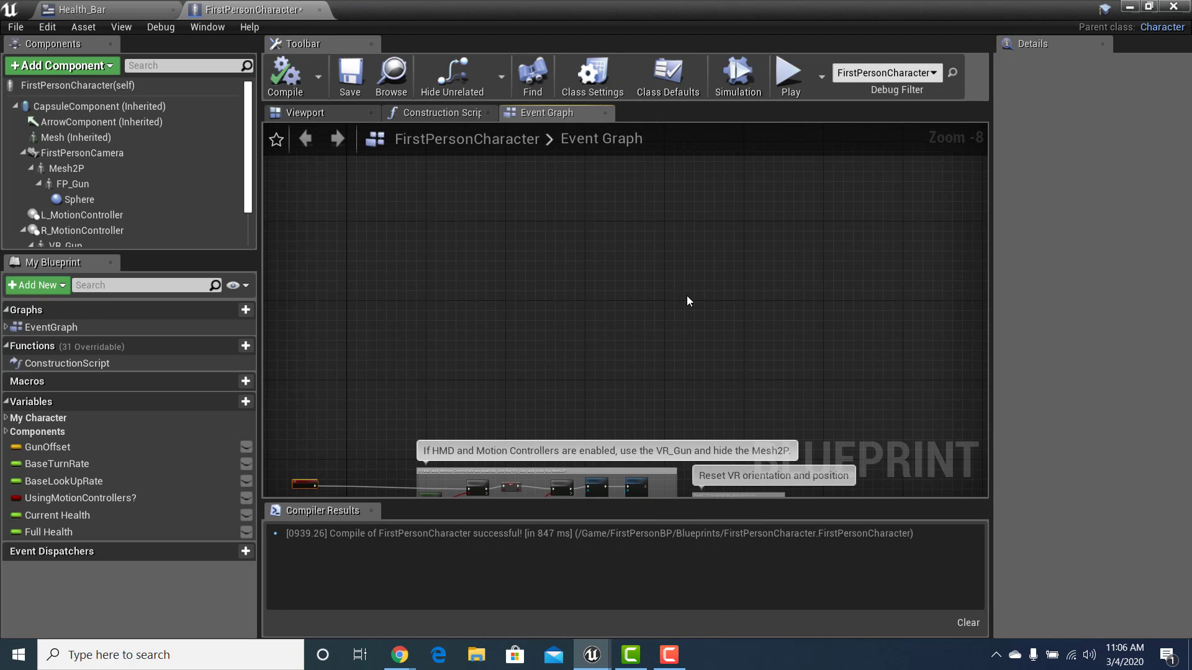
{"action": "right_click", "coordinate": [687, 297]}
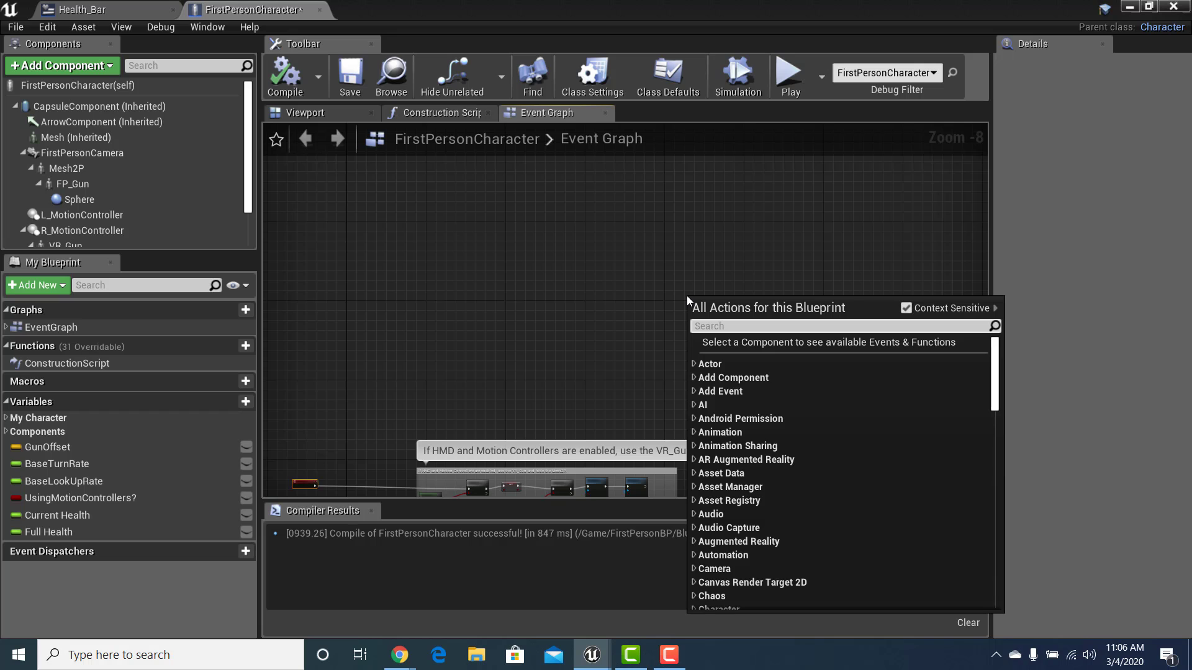
{"action": "type", "text": "begin pla"}
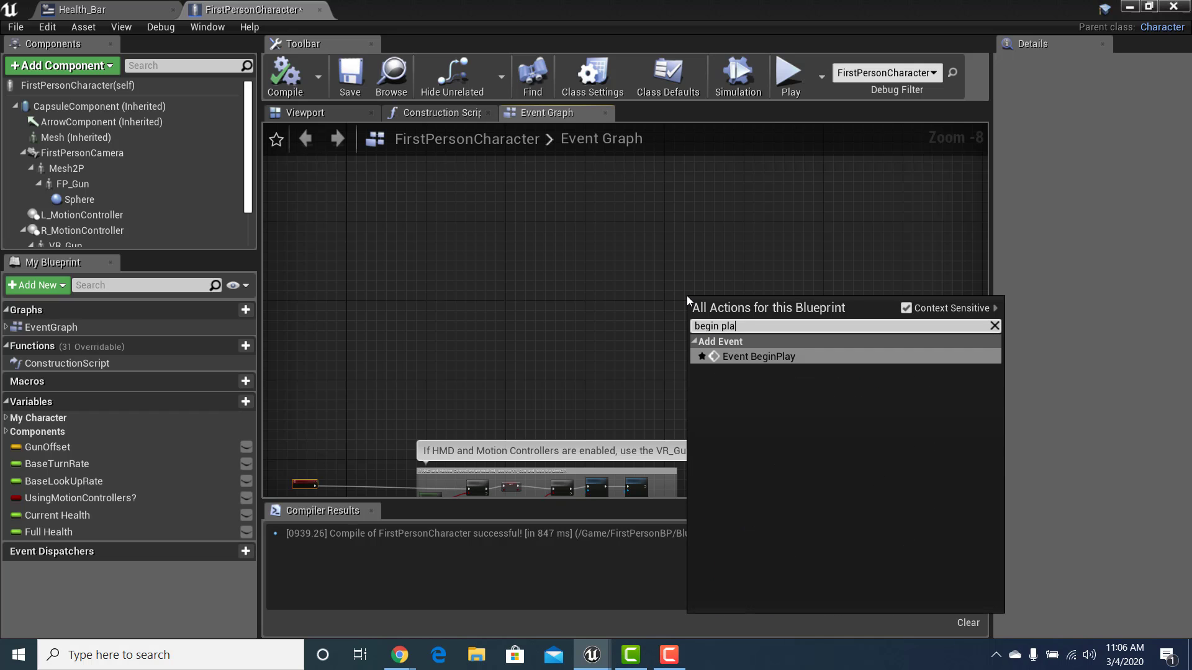
{"action": "left_click", "coordinate": [757, 357]}
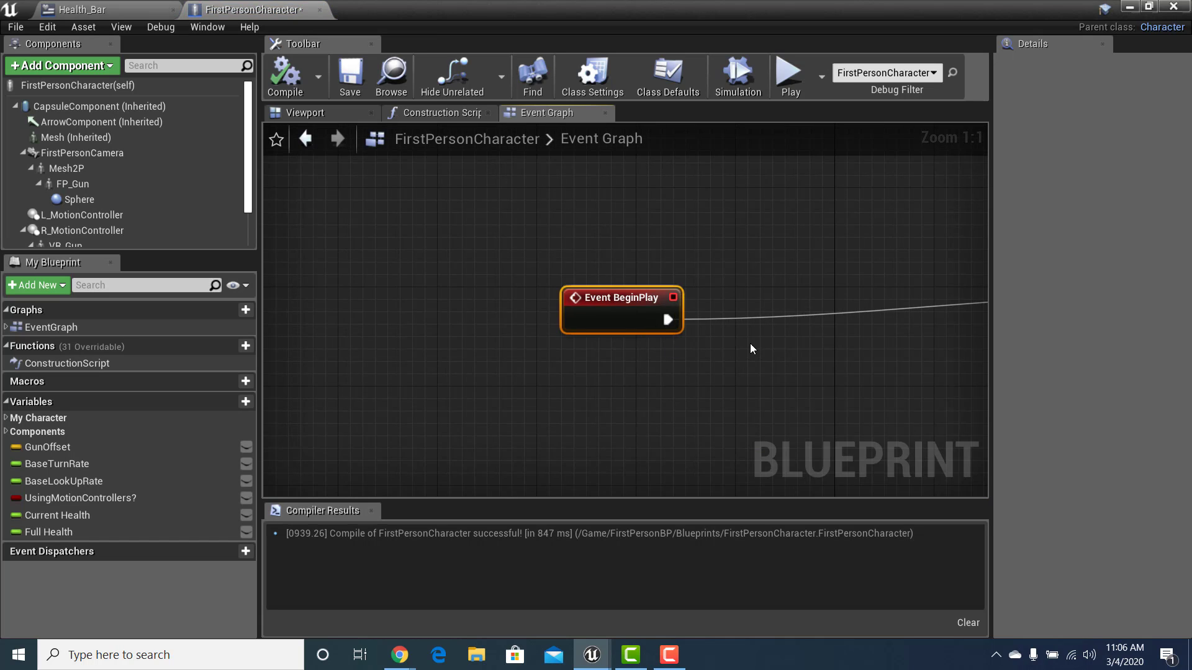
{"action": "right_click_drag", "start_coordinate": [750, 343], "coordinate": [525, 421]}
{"action": "scroll", "coordinate": [646, 336], "scroll_direction": "down", "scroll_amount": 4}
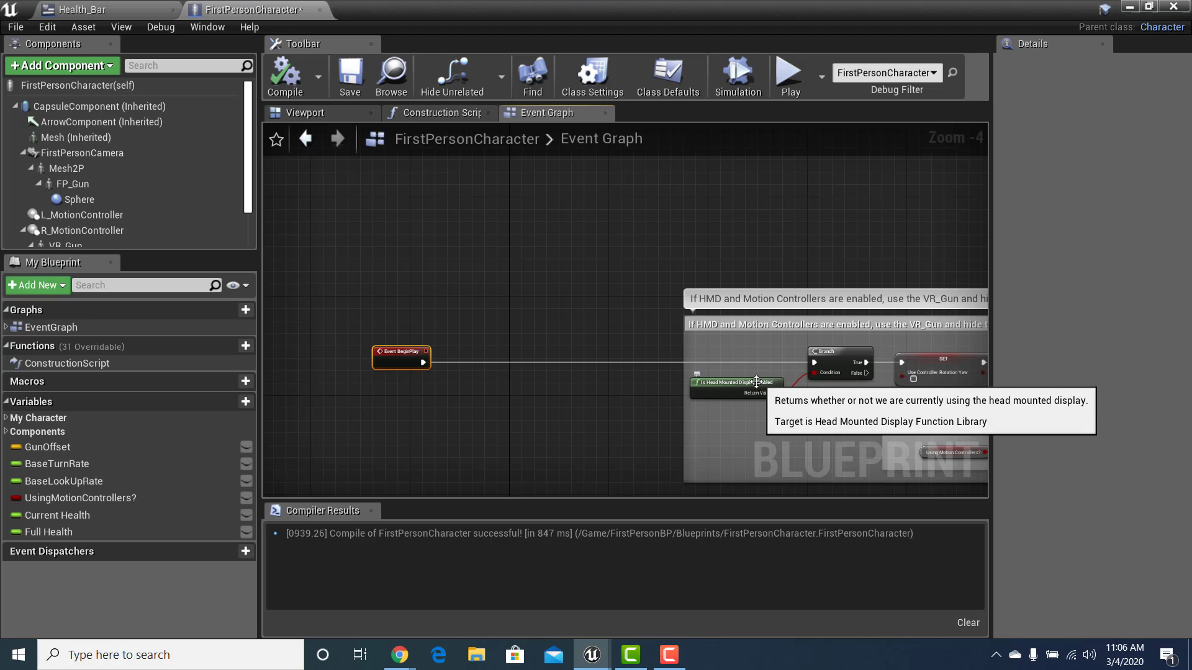
{"action": "scroll", "coordinate": [762, 382], "scroll_direction": "down", "scroll_amount": 3}
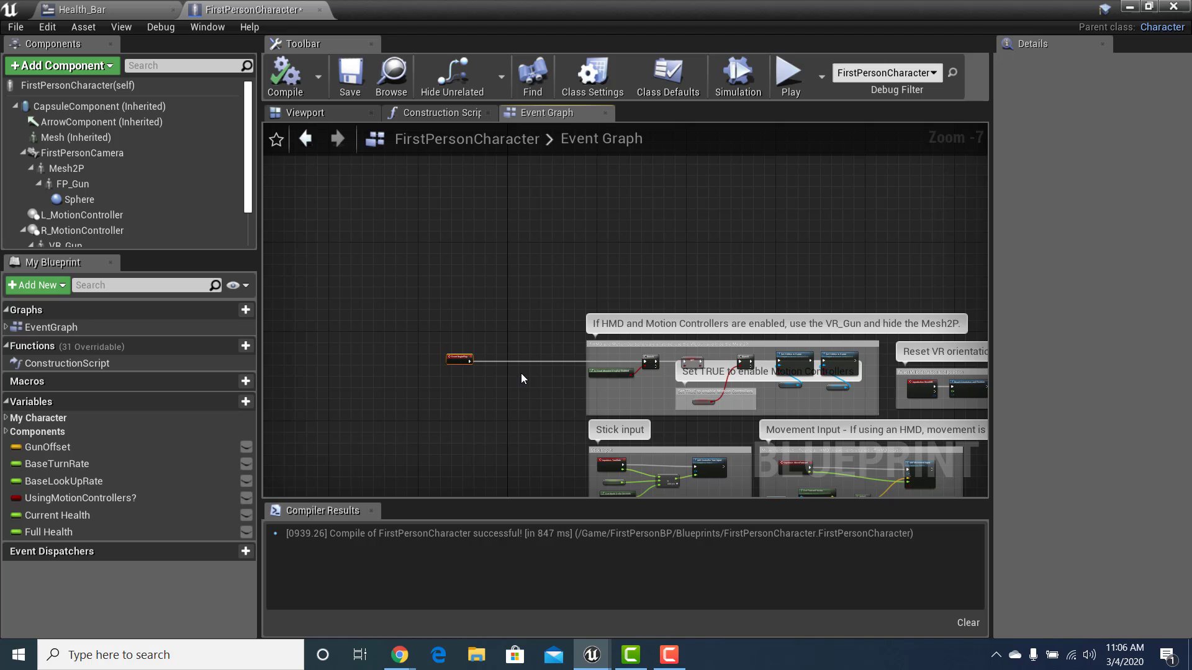
{"action": "scroll", "coordinate": [481, 390], "scroll_direction": "up", "scroll_amount": 5}
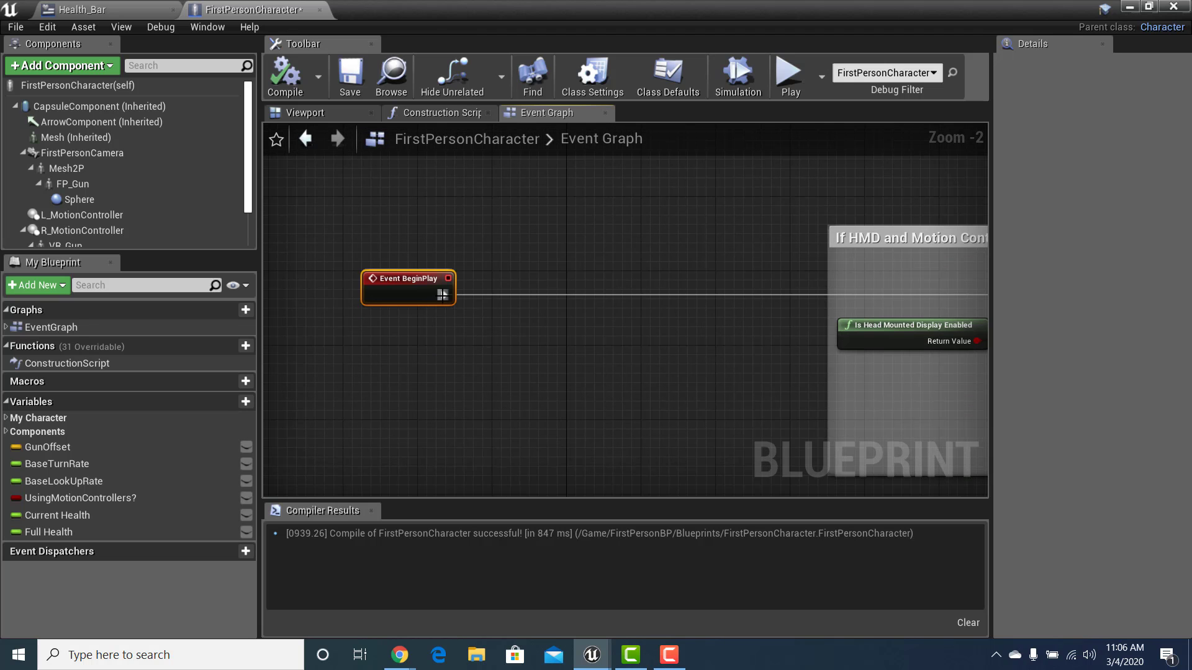
Step: Add a Sequence node after Event BeginPlay, align it with the event, and connect its Then 1 output to the Branch node
{"action": "left_click_drag", "start_coordinate": [444, 295], "coordinate": [500, 301]}
{"action": "type", "text": "sequ"}
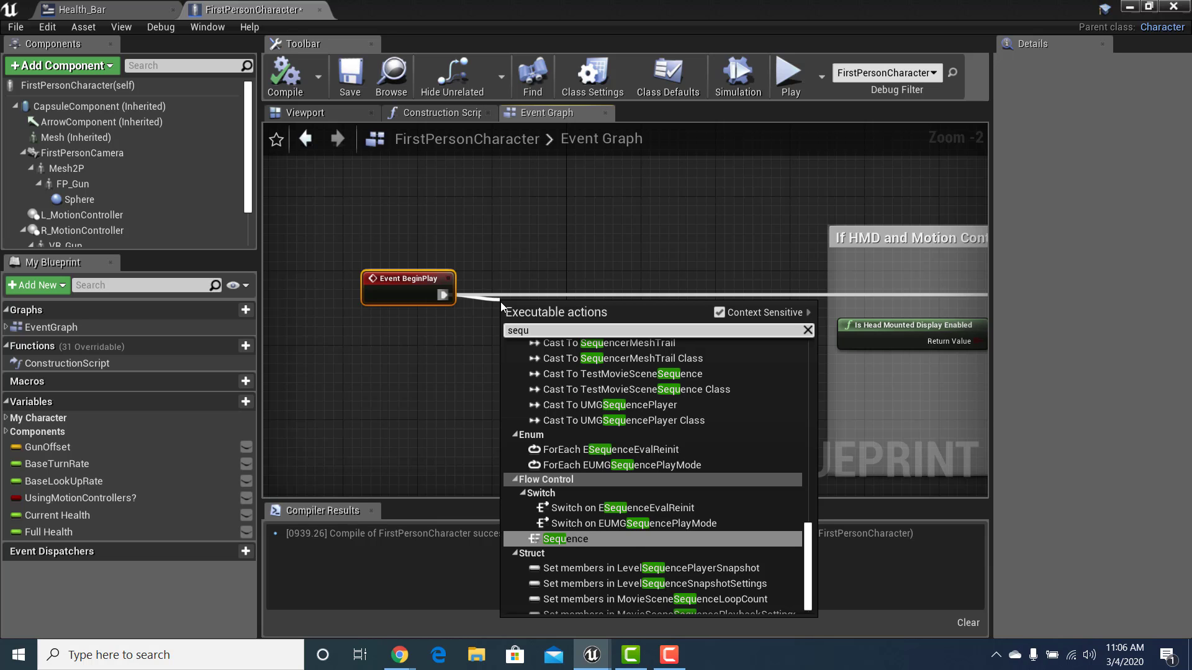
{"action": "type", "text": "ence"}
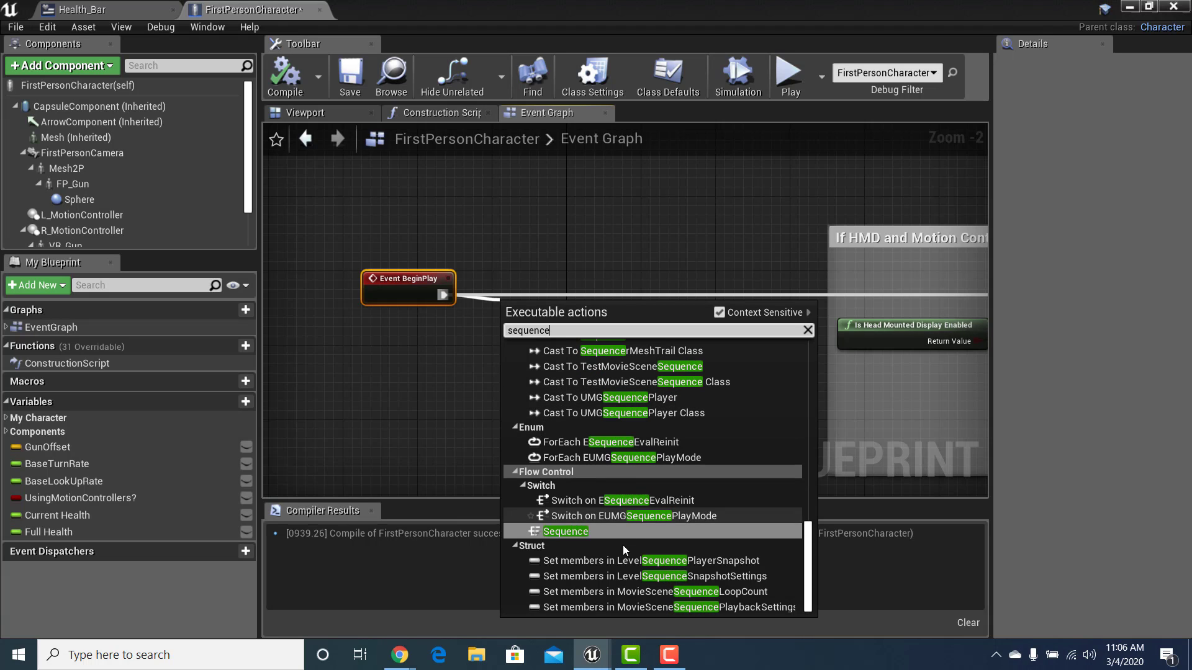
{"action": "left_click", "coordinate": [580, 533]}
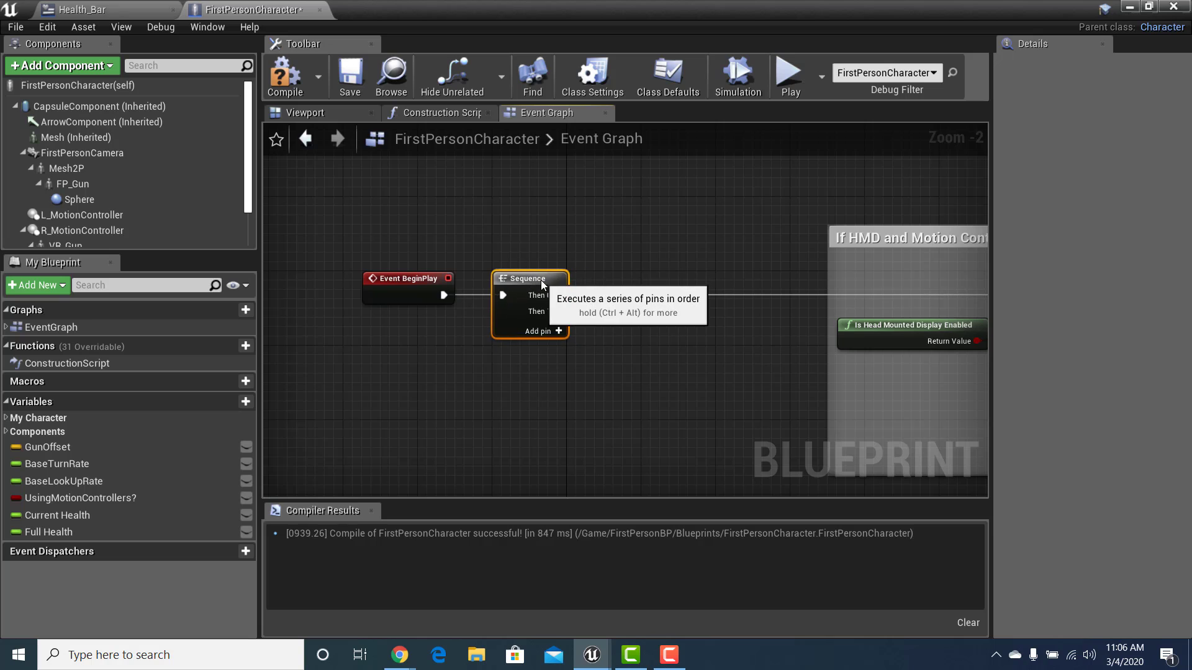
{"action": "left_click_drag", "start_coordinate": [552, 298], "coordinate": [543, 278]}
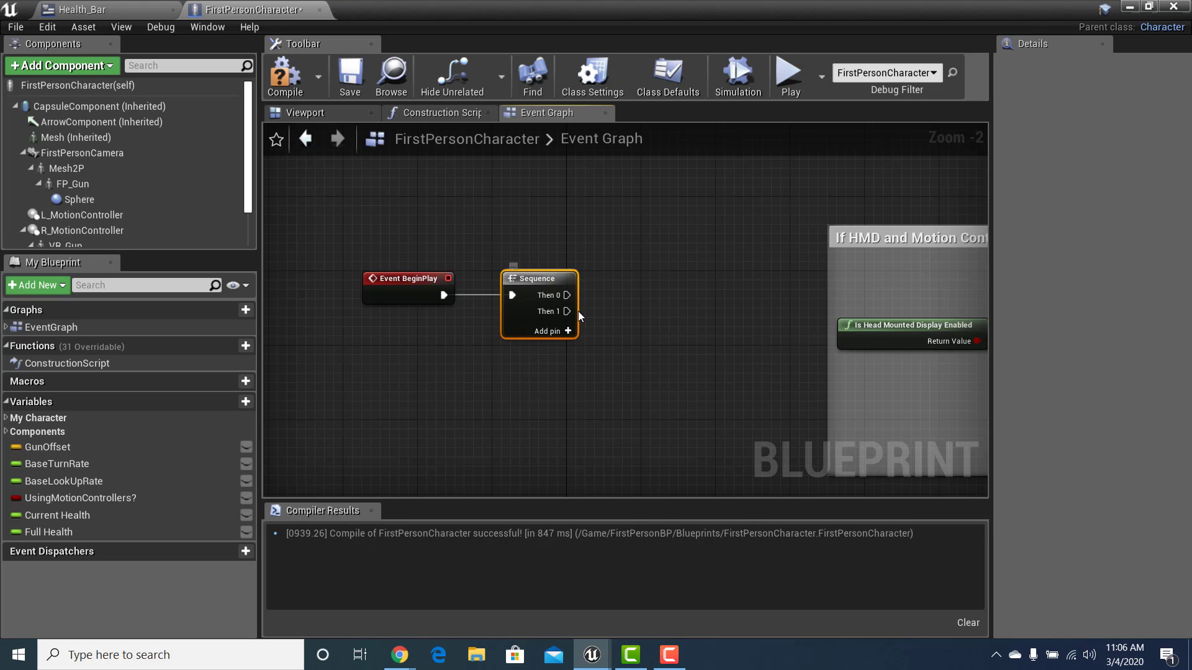
{"action": "scroll", "coordinate": [579, 311], "scroll_direction": "down", "scroll_amount": 2}
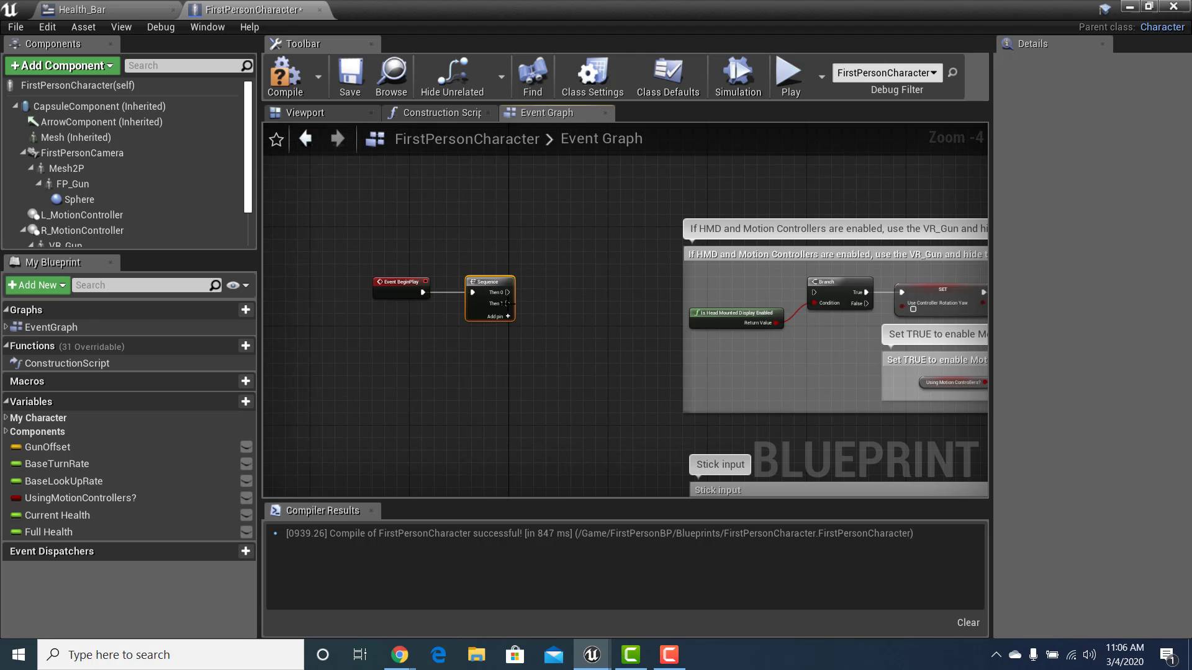
{"action": "left_click_drag", "start_coordinate": [507, 303], "coordinate": [823, 298]}
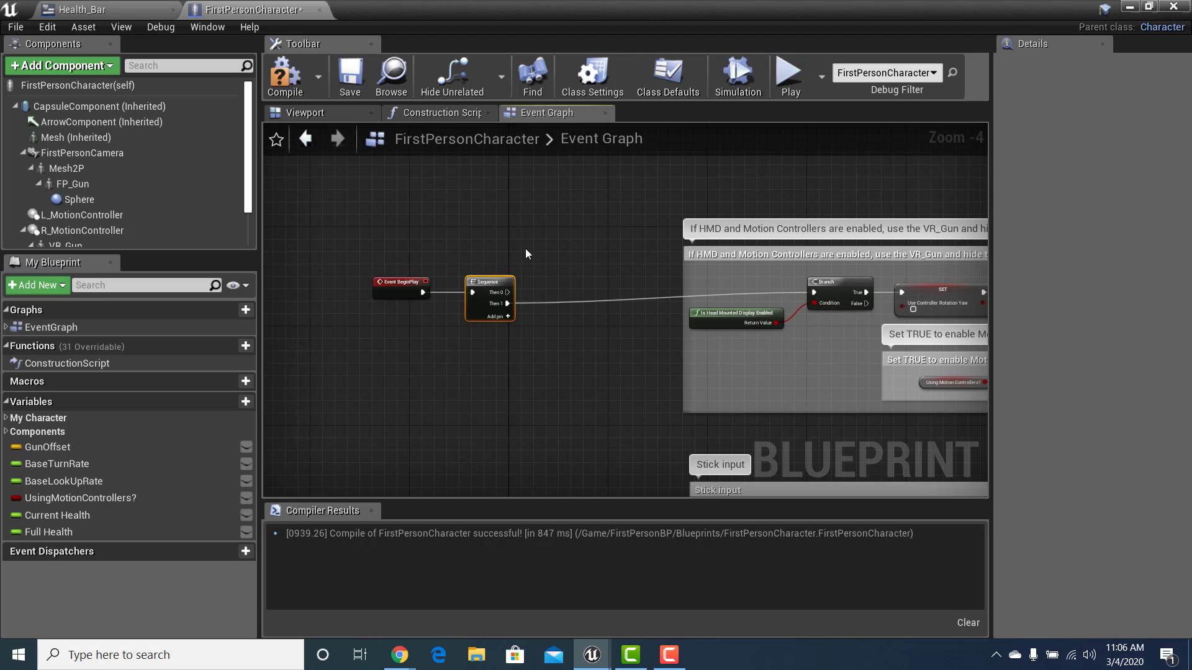
Step: Add a Create Widget node from the Sequence's Then 0 output, placed above the HMD and Motion Controllers comment box
{"action": "right_click_drag", "start_coordinate": [524, 253], "coordinate": [513, 314]}
{"action": "left_click_drag", "start_coordinate": [494, 353], "coordinate": [570, 195]}
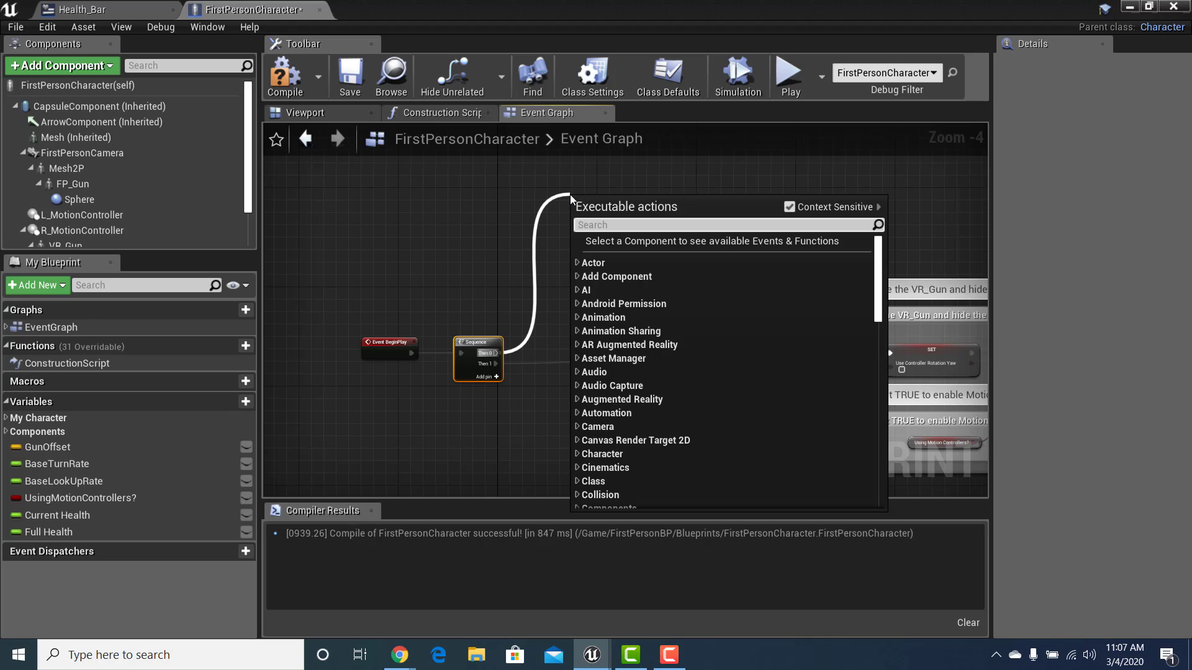
{"action": "left_click", "coordinate": [720, 191]}
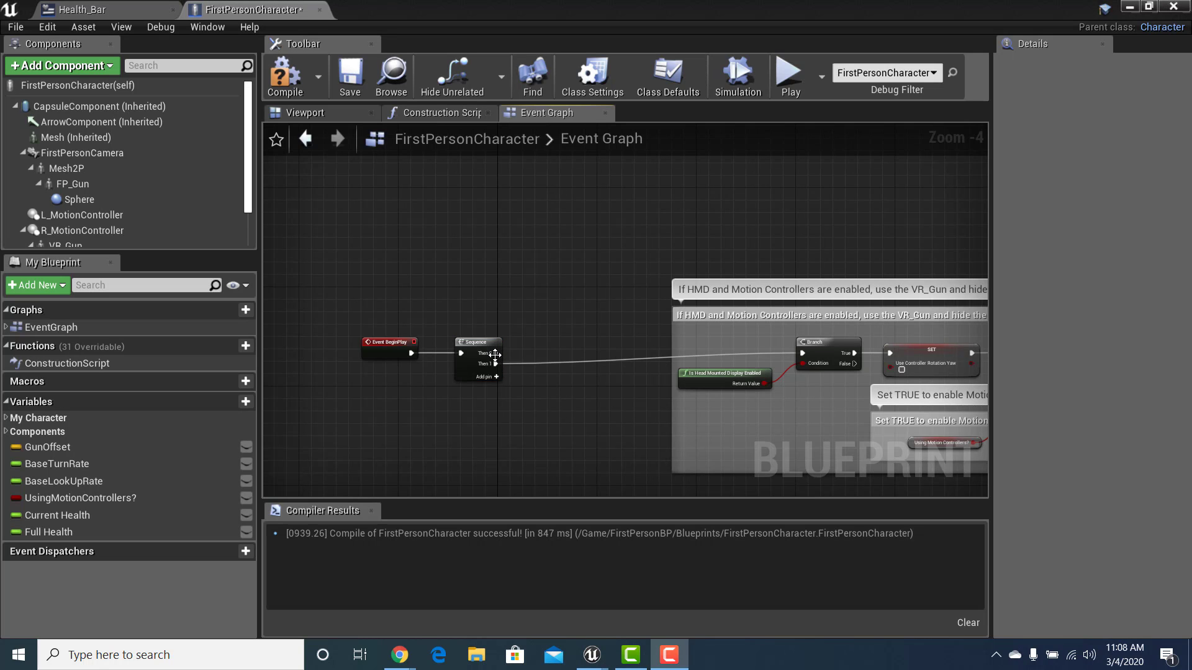
{"action": "left_click_drag", "start_coordinate": [496, 353], "coordinate": [595, 219]}
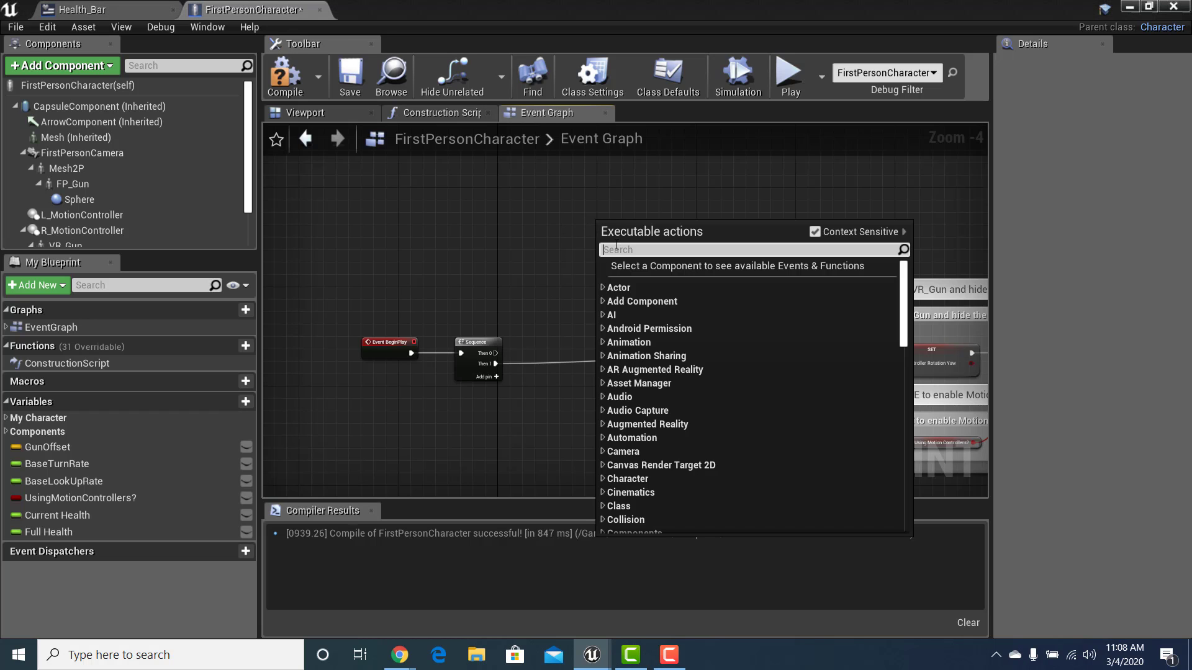
{"action": "type", "text": "Creat"}
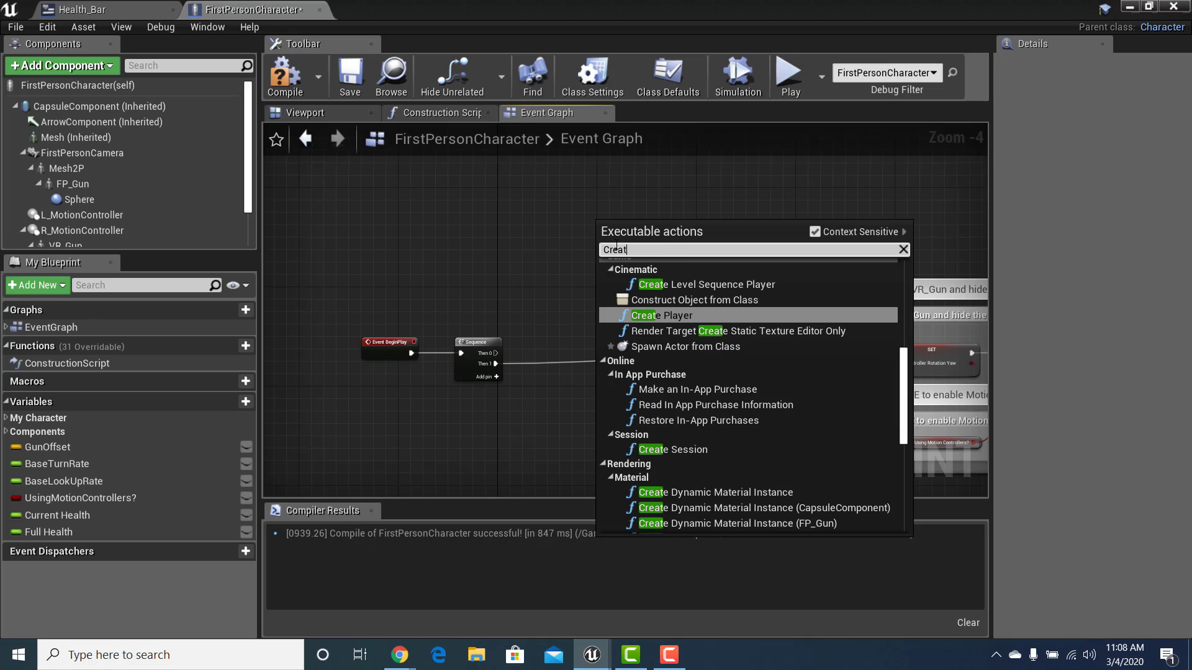
{"action": "type", "text": "e healt"}
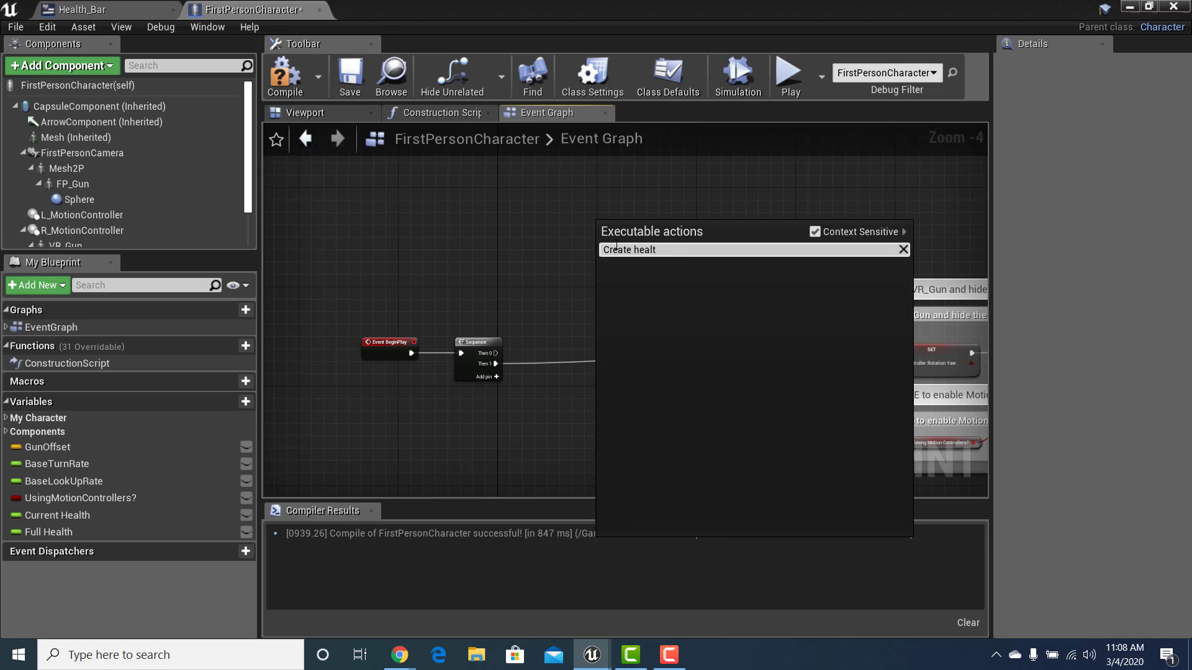
{"action": "type", "text": "l"}
{"action": "key", "text": "BackSpace"}
{"action": "key", "text": "BackSpace"}
{"action": "key", "text": "BackSpace"}
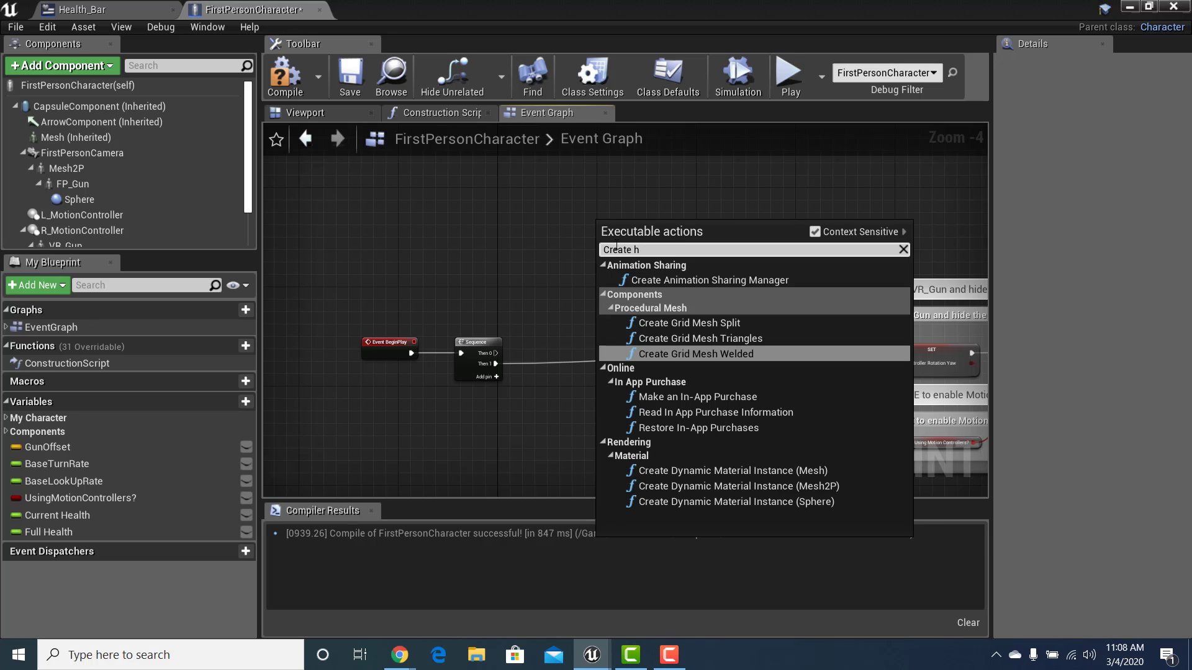
{"action": "key", "text": "BackSpace"}
{"action": "key", "text": "BackSpace"}
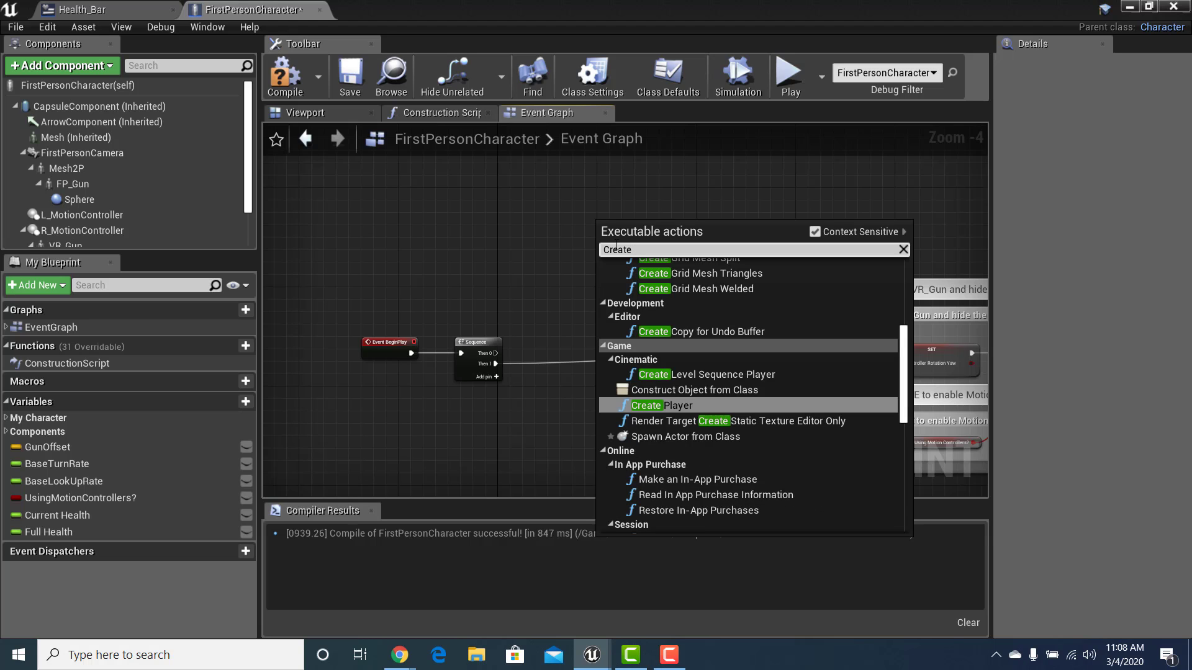
{"action": "type", "text": "widget"}
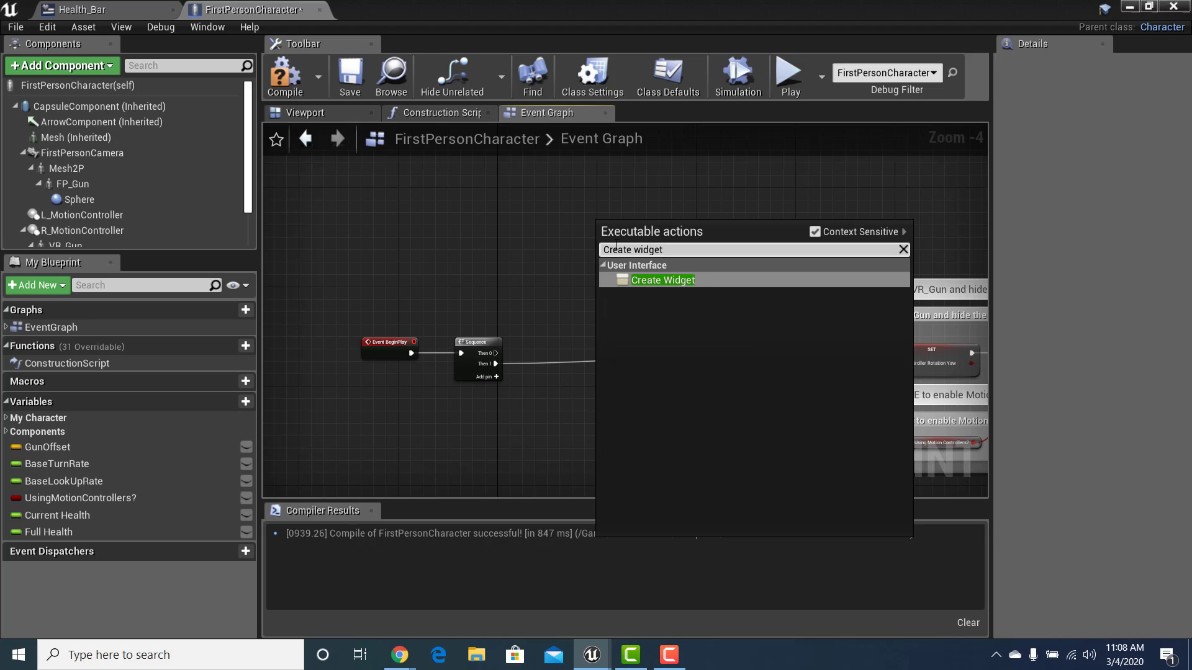
{"action": "left_click", "coordinate": [665, 282]}
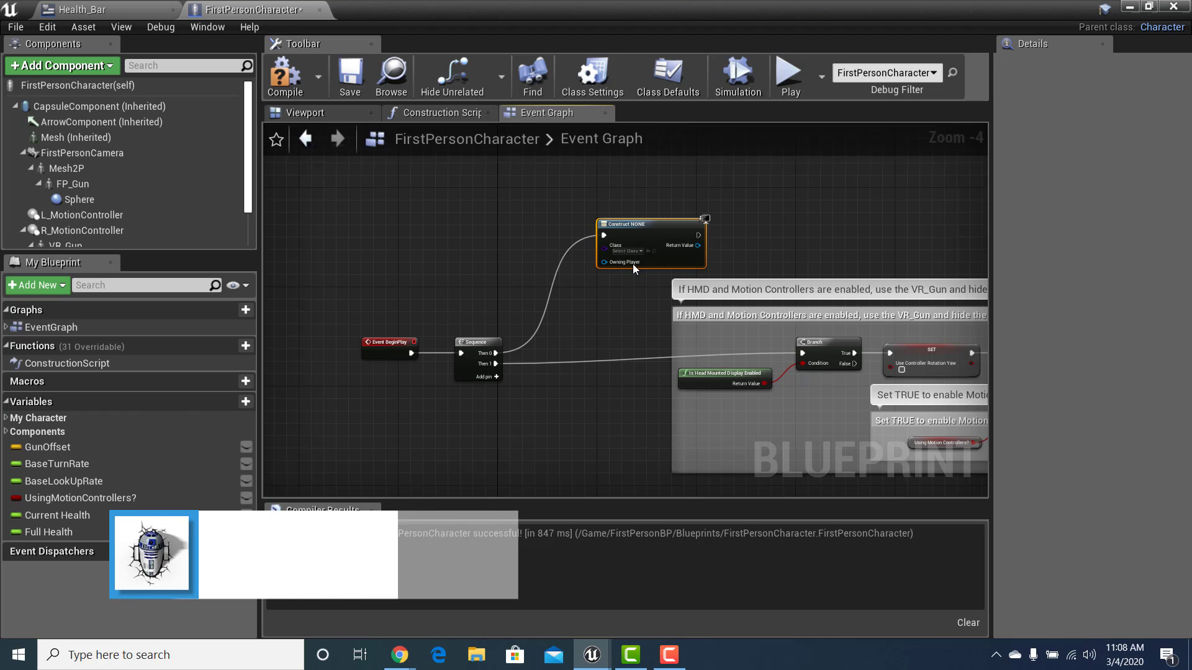
Step: Move the Create Widget node slightly higher in the graph and set its class to Health_Bar
{"action": "scroll", "coordinate": [621, 180], "scroll_direction": "up", "scroll_amount": 4}
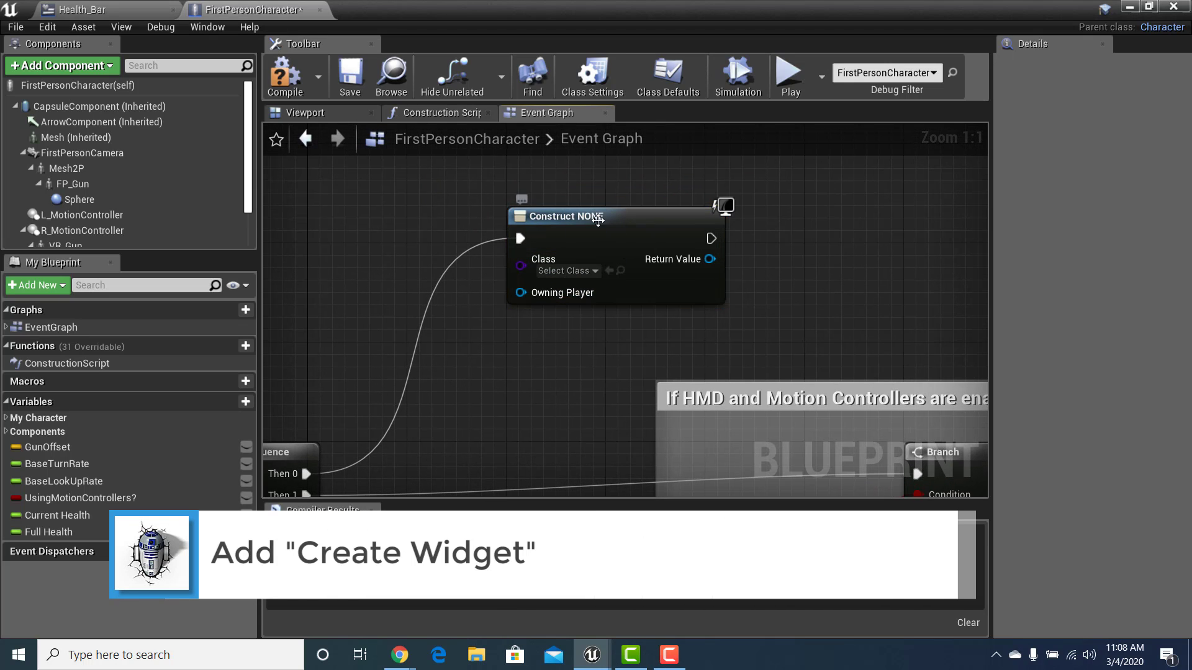
{"action": "left_click_drag", "start_coordinate": [609, 209], "coordinate": [596, 185]}
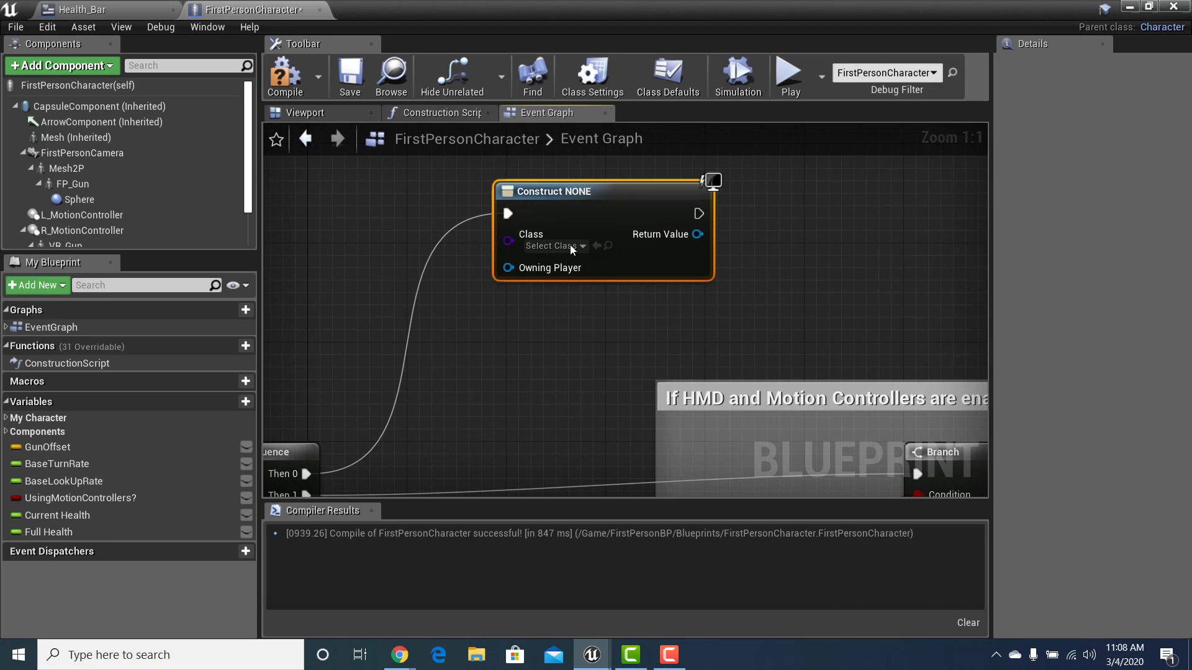
{"action": "left_click", "coordinate": [572, 247]}
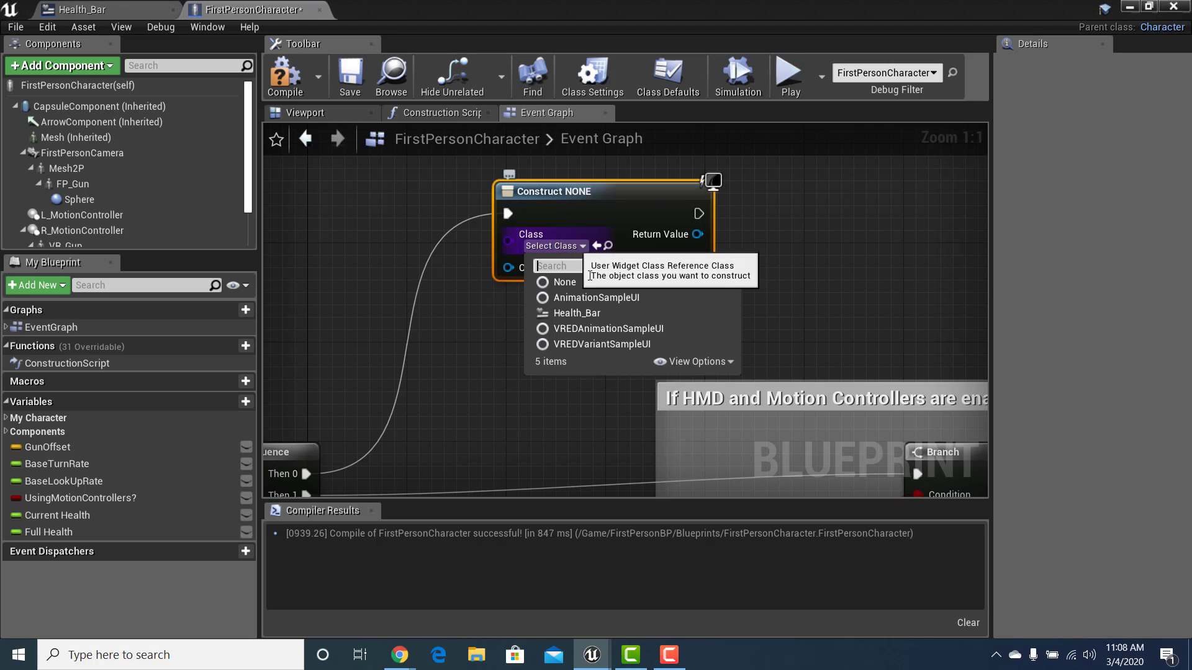
{"action": "left_click", "coordinate": [596, 313]}
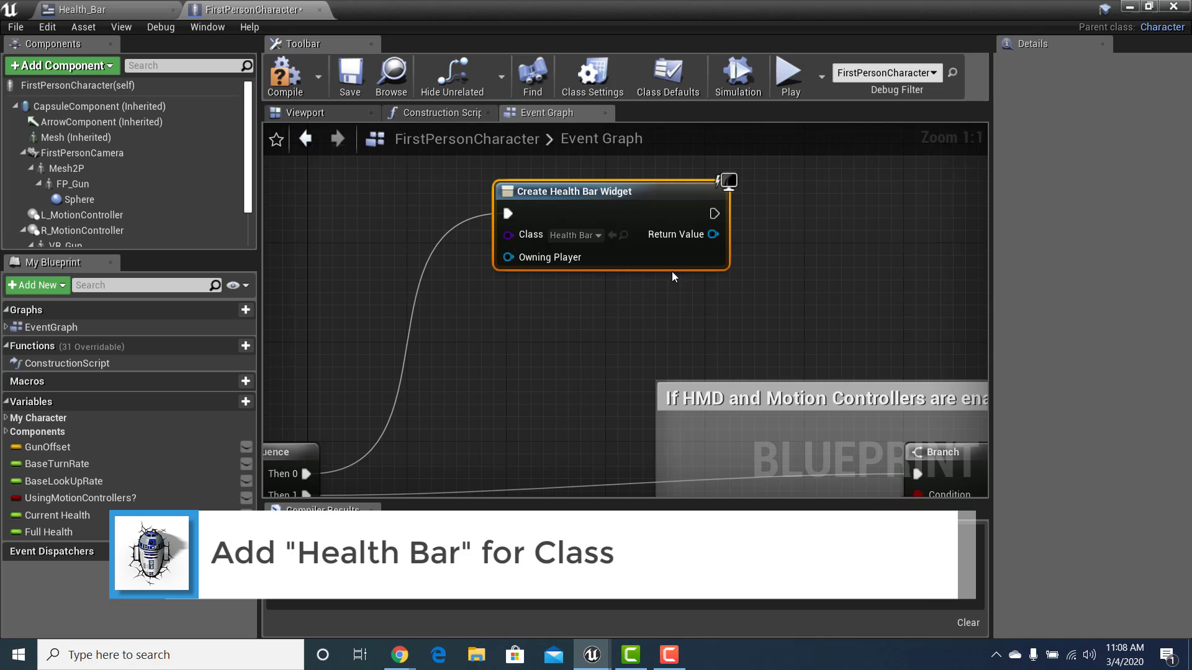
Step: Promote the Create Health Bar Widget node's Return Value to a variable named HUD_veiwport
{"action": "right_click_drag", "start_coordinate": [672, 271], "coordinate": [607, 329]}
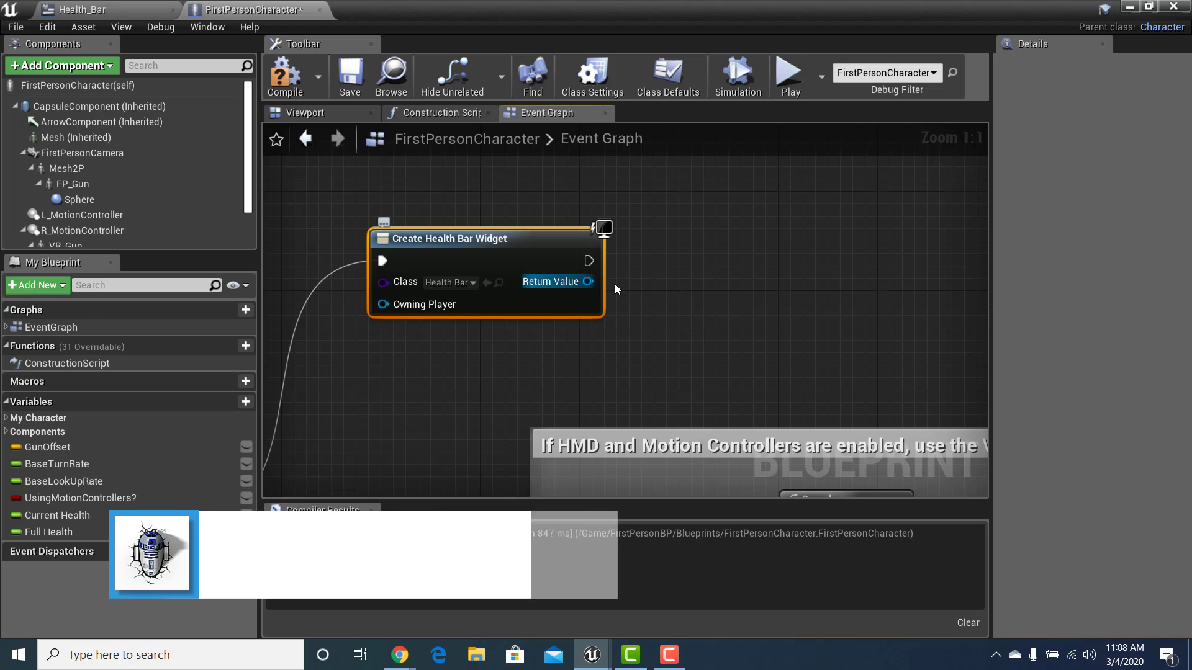
{"action": "left_click_drag", "start_coordinate": [587, 282], "coordinate": [670, 280]}
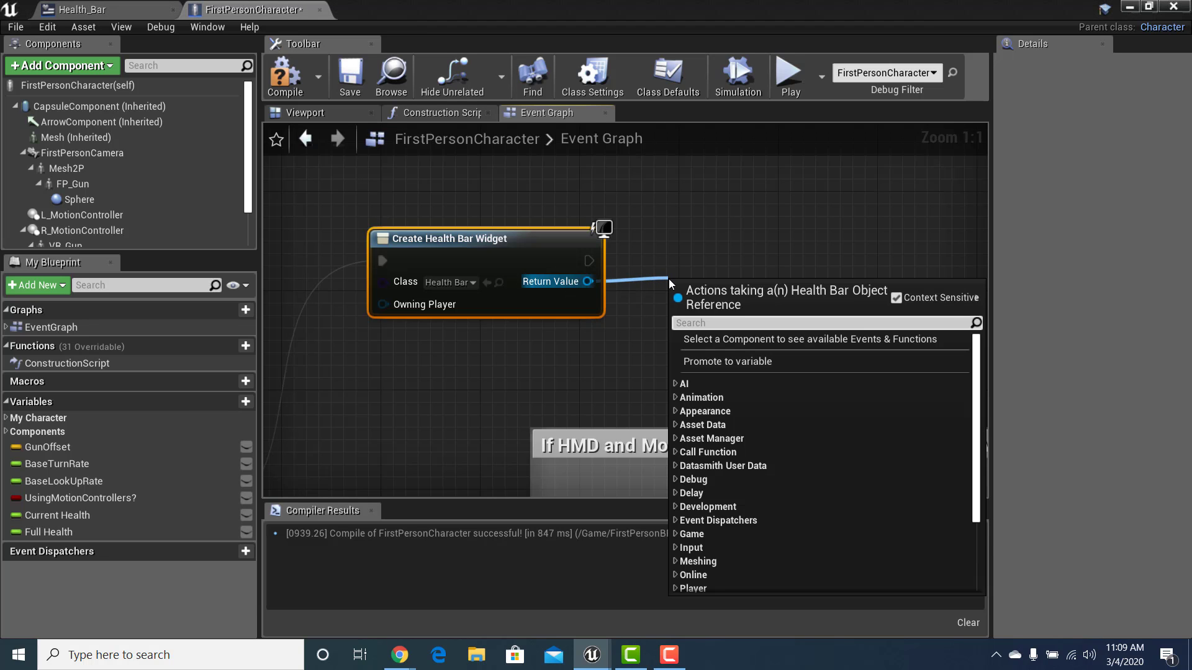
{"action": "left_click", "coordinate": [733, 362]}
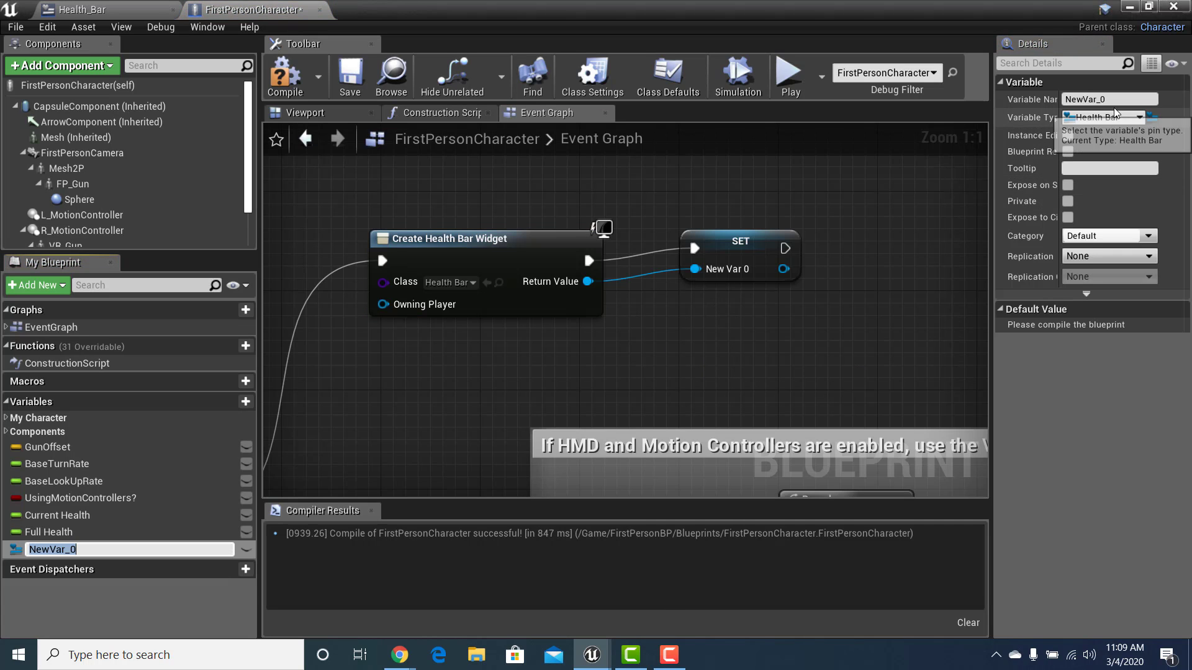
{"action": "left_click", "coordinate": [1065, 102]}
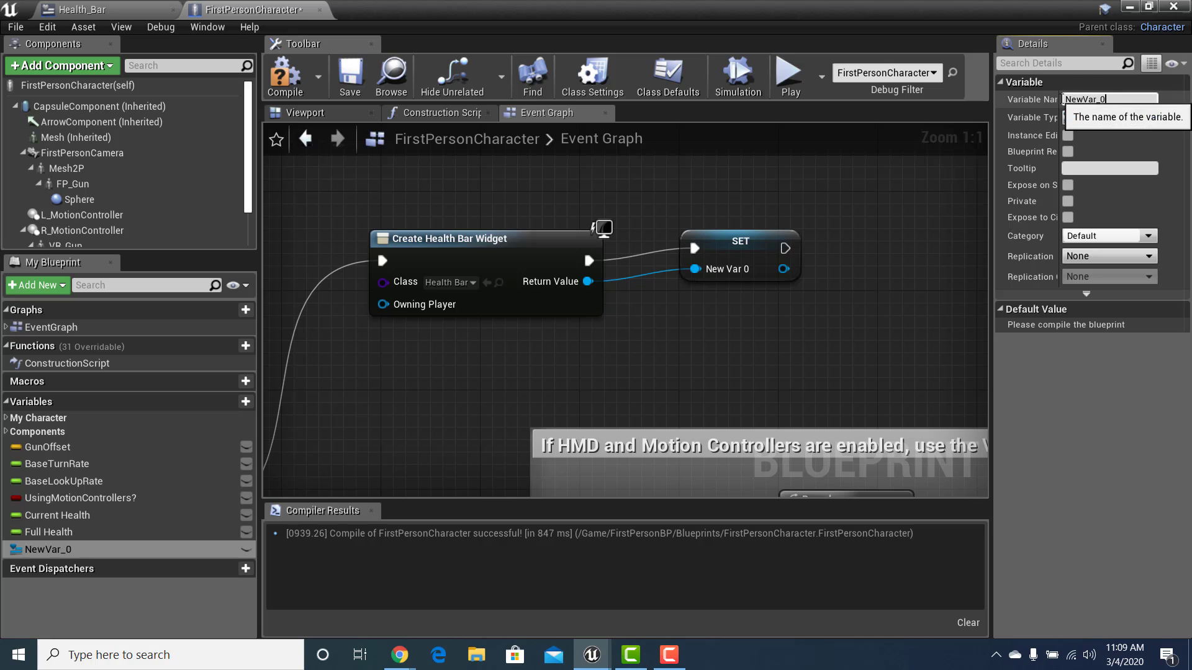
{"action": "left_click", "coordinate": [1110, 100]}
{"action": "type", "text": "HUD_veiwport"}
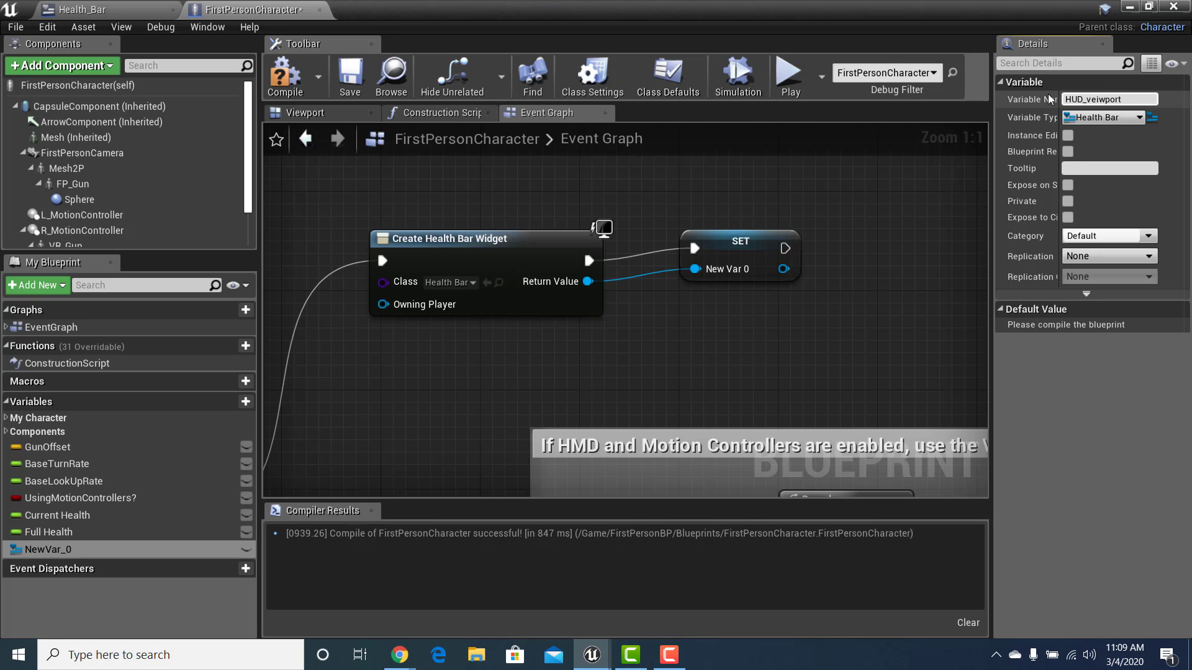
{"action": "left_click", "coordinate": [790, 324]}
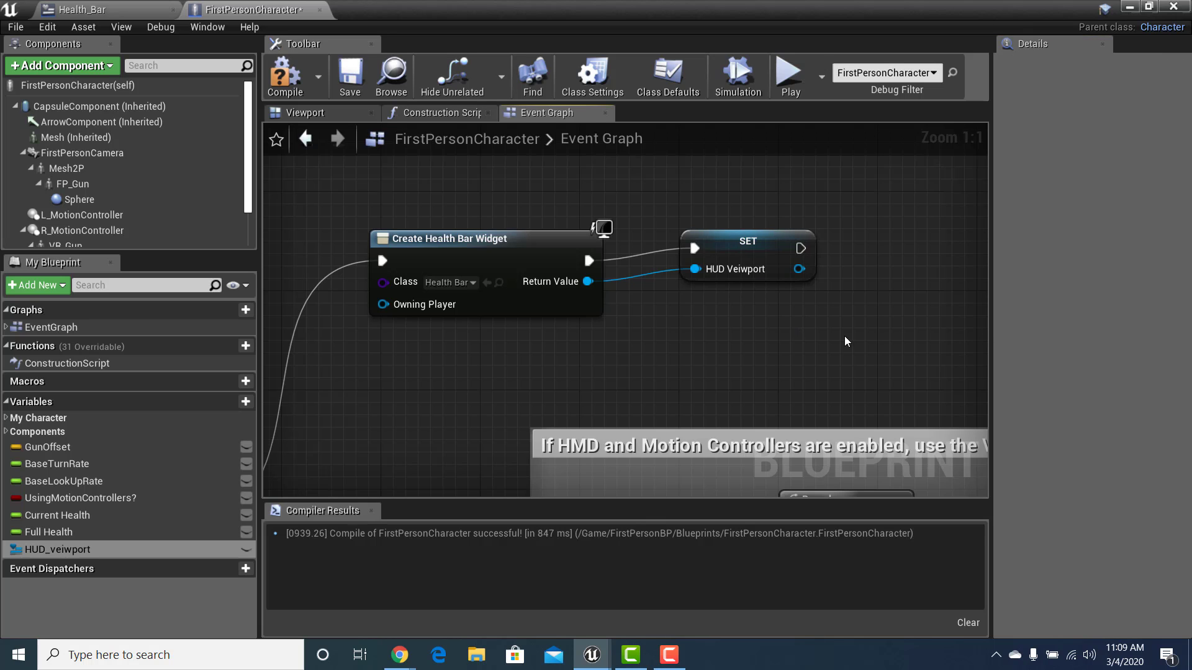
Step: Add an Add to Viewport node after the SET node and connect the HUD Veiwport output to its Target
{"action": "right_click_drag", "start_coordinate": [844, 337], "coordinate": [606, 359]}
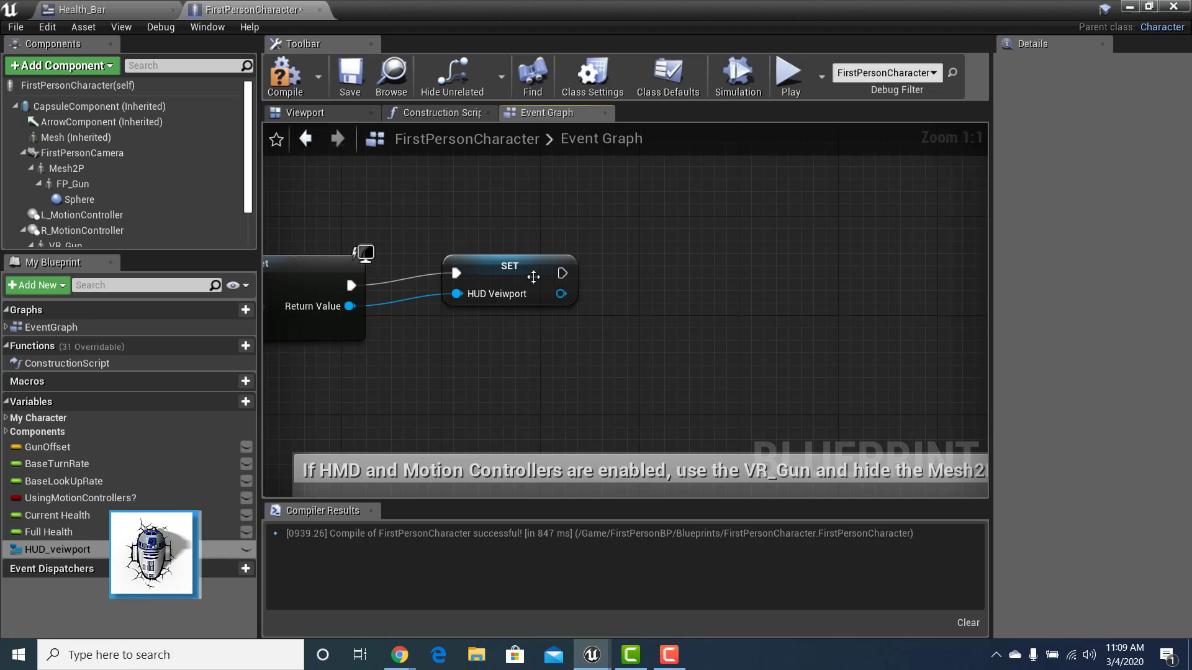
{"action": "left_click_drag", "start_coordinate": [562, 273], "coordinate": [627, 266]}
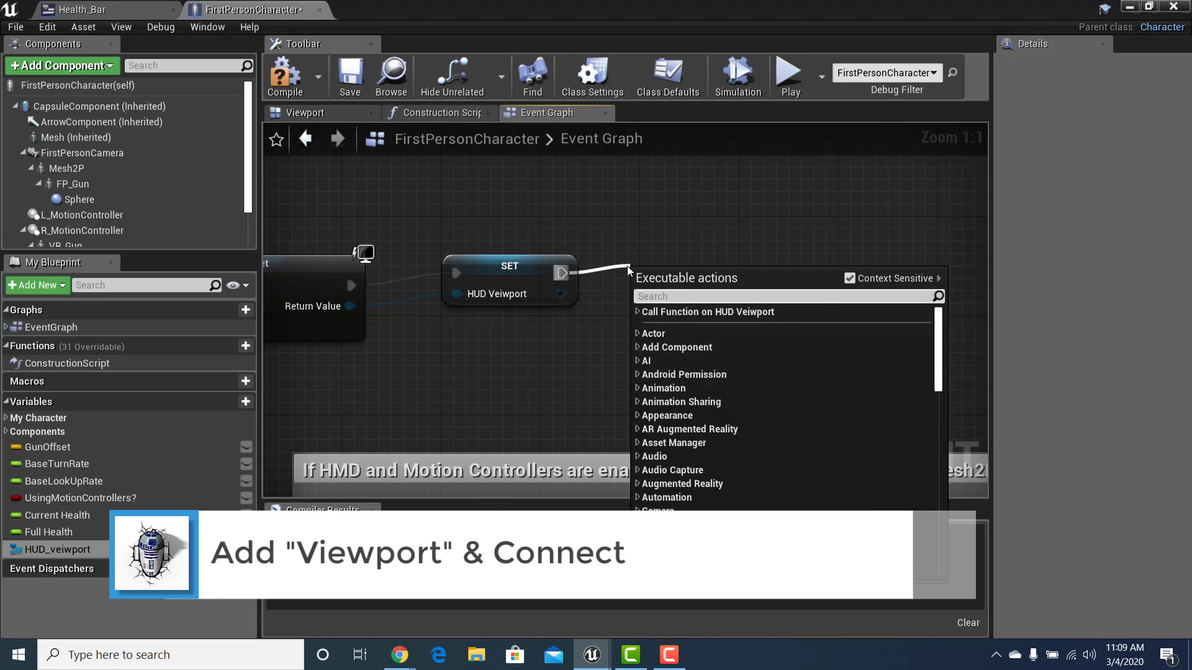
{"action": "type", "text": "viewport"}
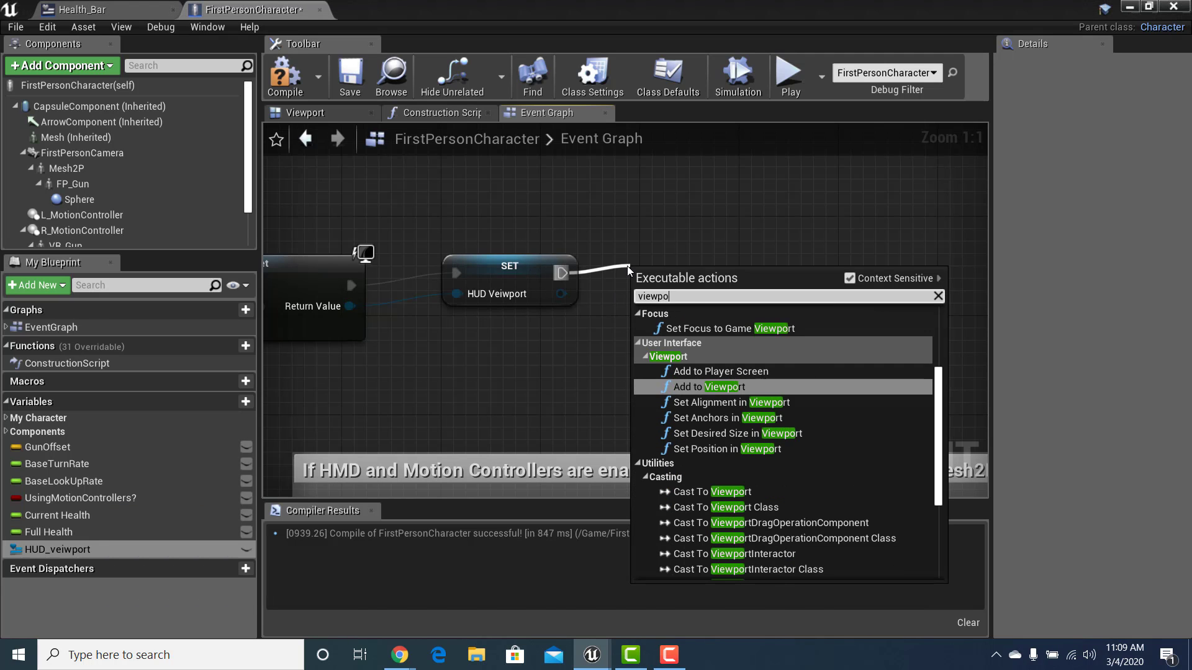
{"action": "left_click", "coordinate": [723, 388]}
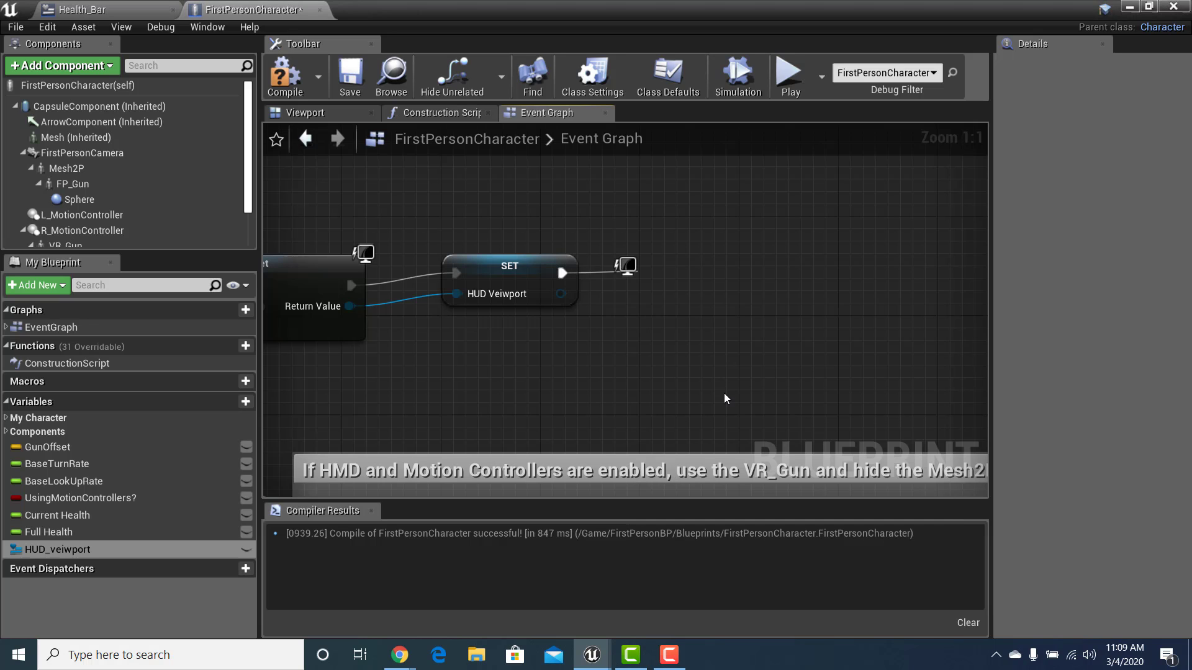
{"action": "left_click_drag", "start_coordinate": [571, 293], "coordinate": [666, 294]}
Step: Line up the SET and Add to Viewport nodes in a straight row with the Create Health Bar Widget node
{"action": "right_click_drag", "start_coordinate": [498, 276], "coordinate": [668, 265]}
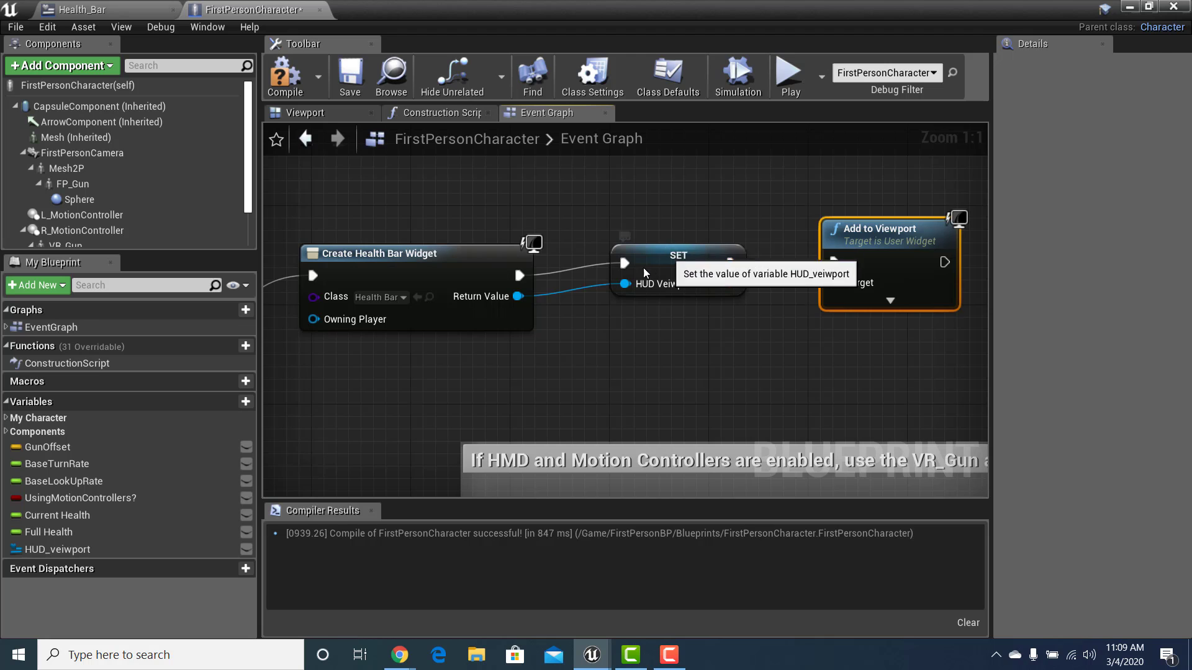
{"action": "left_click_drag", "start_coordinate": [668, 265], "coordinate": [631, 277]}
{"action": "left_click_drag", "start_coordinate": [840, 237], "coordinate": [792, 250]}
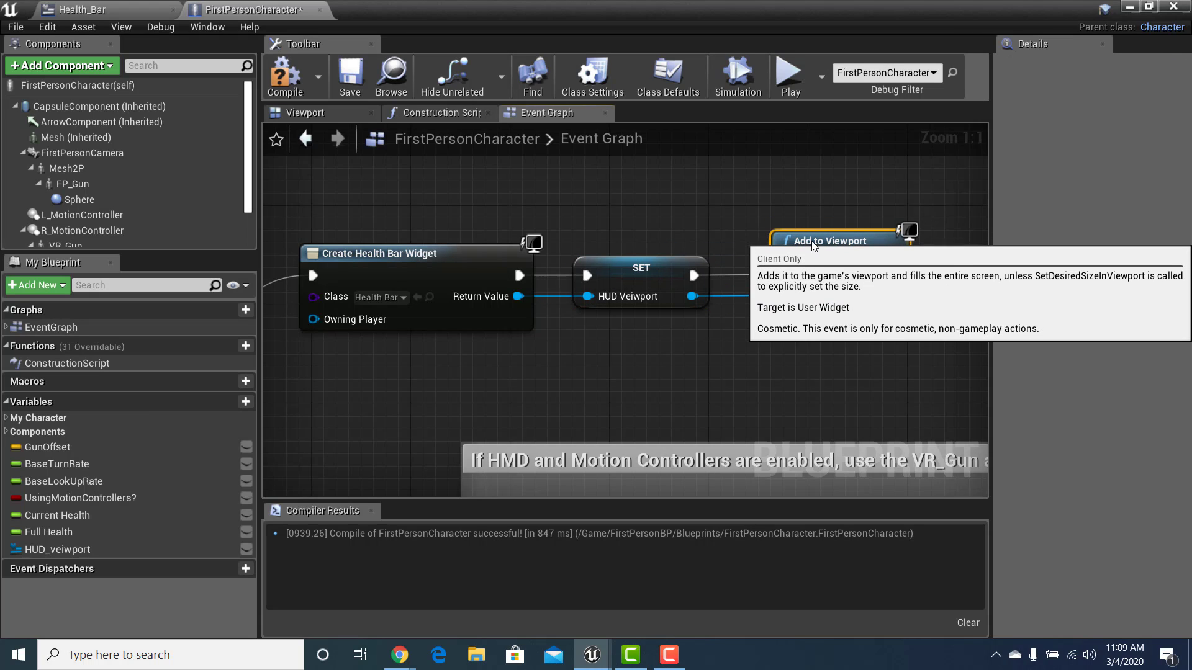
Step: Review the node chain from Event BeginPlay and Sequence through Create Health Bar Widget and SET to Add to Viewport
{"action": "right_click_drag", "start_coordinate": [410, 379], "coordinate": [702, 327]}
{"action": "right_click", "coordinate": [493, 500]}
{"action": "right_click_drag", "start_coordinate": [509, 391], "coordinate": [657, 310]}
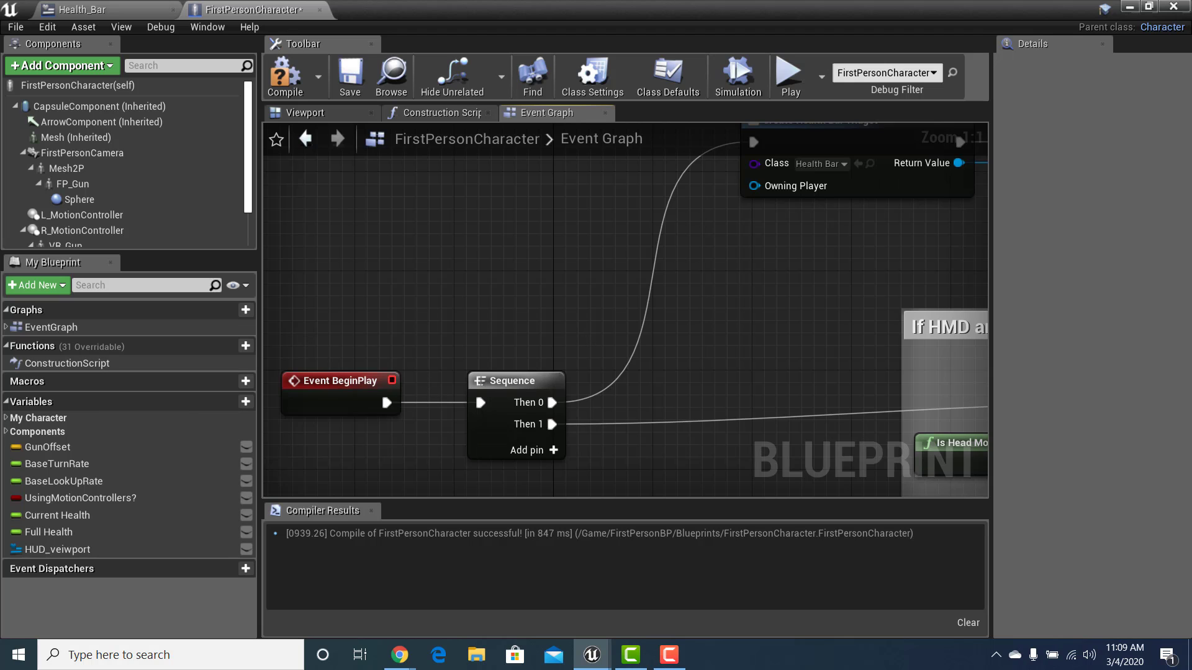
{"action": "right_click_drag", "start_coordinate": [579, 427], "coordinate": [479, 471]}
{"action": "right_click_drag", "start_coordinate": [806, 158], "coordinate": [677, 255]}
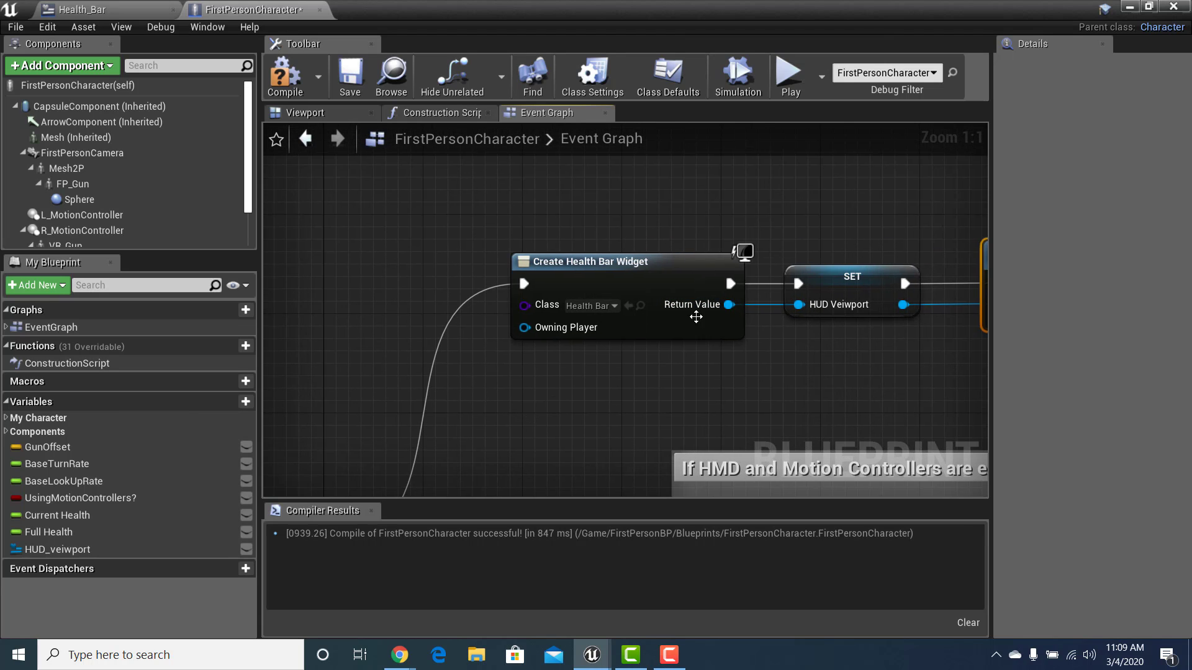
{"action": "right_click_drag", "start_coordinate": [587, 334], "coordinate": [452, 311]}
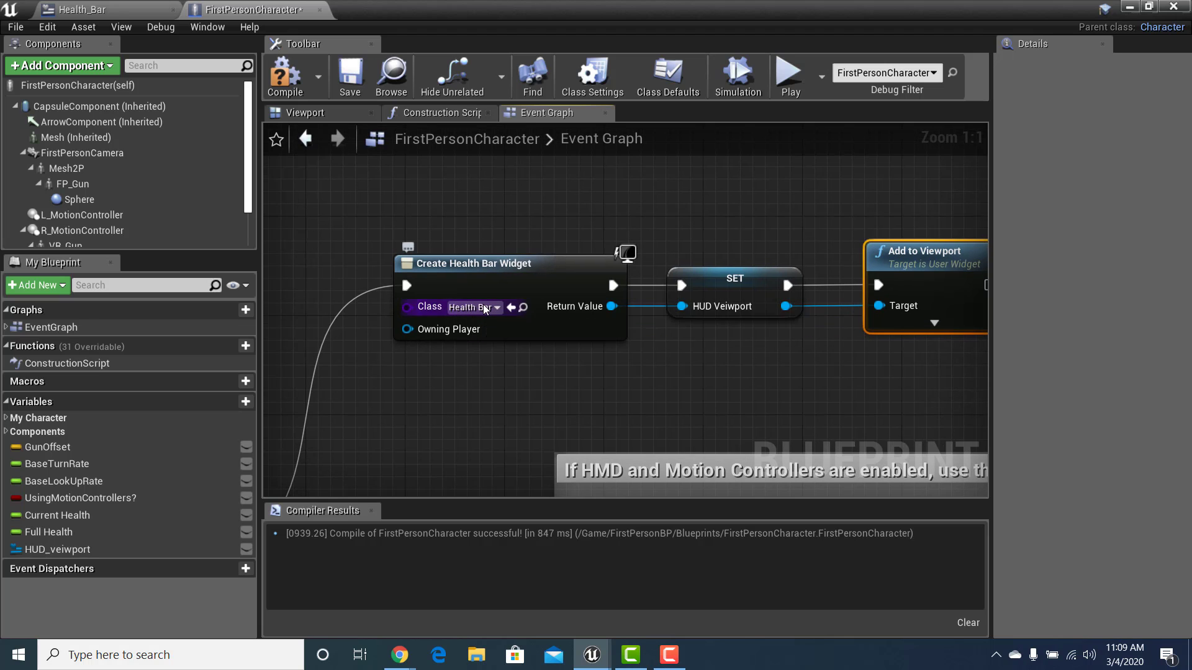
{"action": "right_click_drag", "start_coordinate": [745, 353], "coordinate": [637, 359]}
{"action": "right_click_drag", "start_coordinate": [652, 245], "coordinate": [650, 225]}
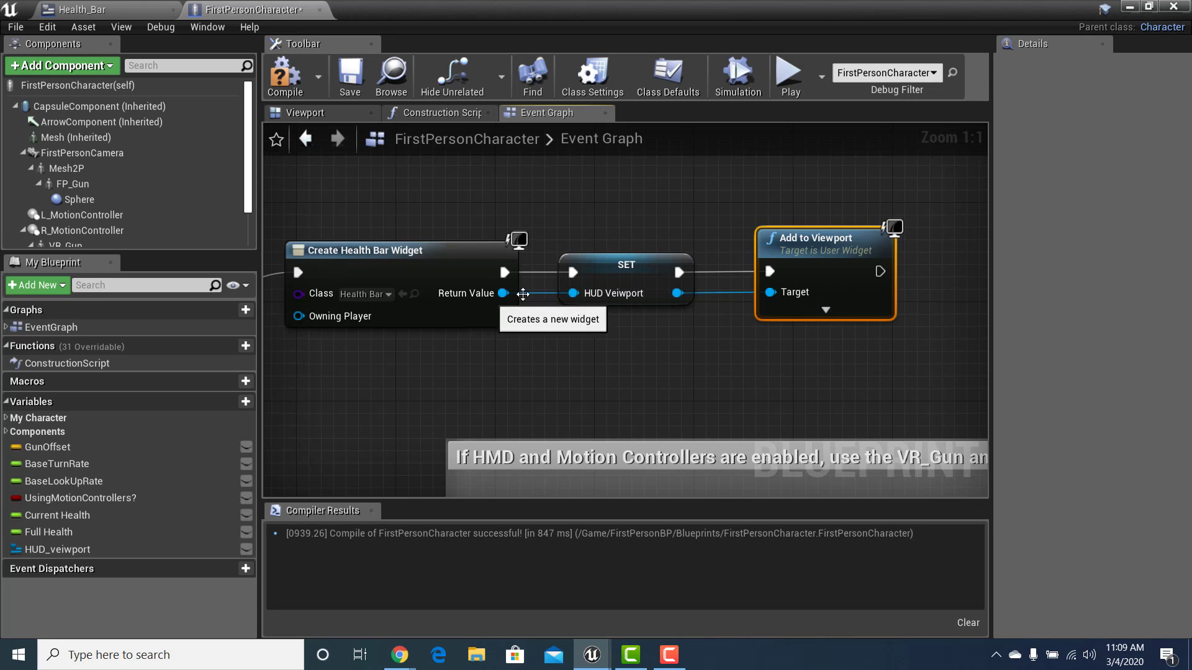
{"action": "right_click_drag", "start_coordinate": [660, 351], "coordinate": [542, 378]}
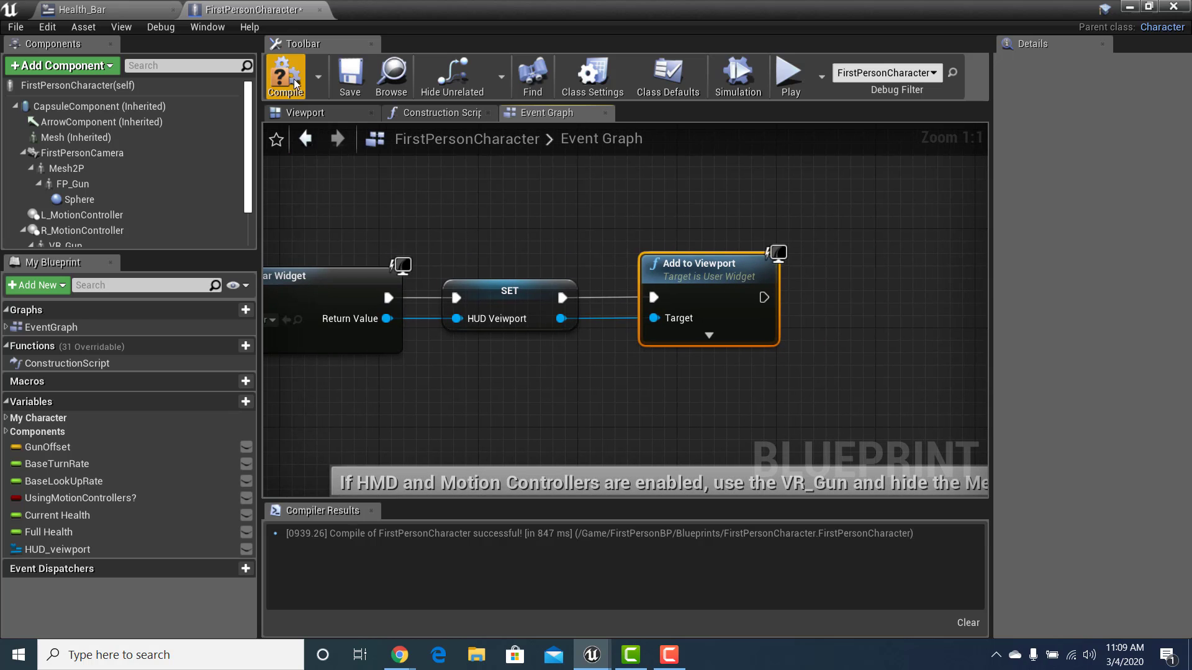
Step: Compile and save the FirstPersonCharacter blueprint, and play-test the level to check the health bar on screen
{"action": "left_click", "coordinate": [349, 75]}
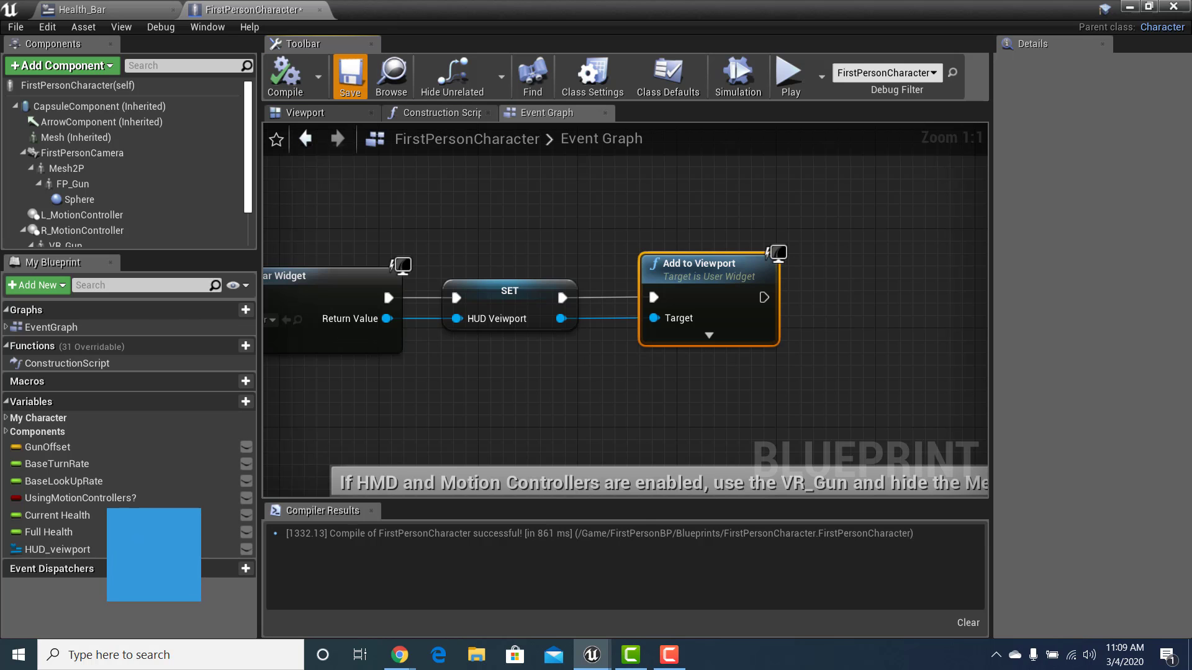
{"action": "left_click", "coordinate": [1133, 5]}
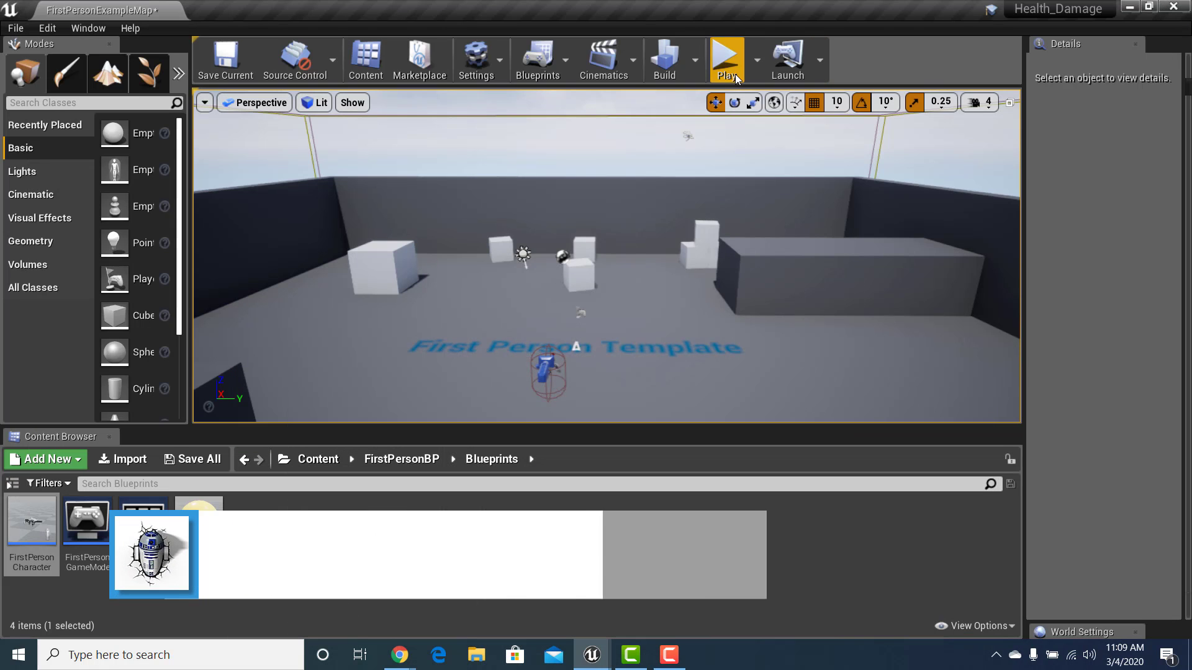
{"action": "key", "text": "alt+p"}
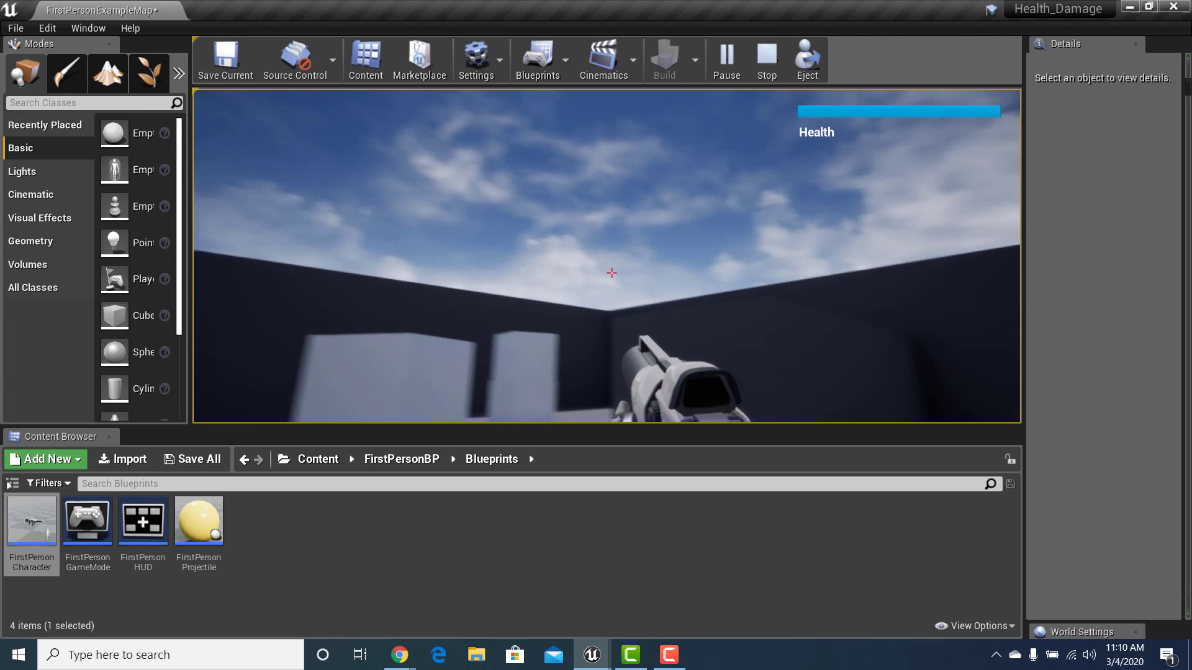
{"action": "left_click", "coordinate": [612, 273]}
{"action": "left_click", "coordinate": [611, 273]}
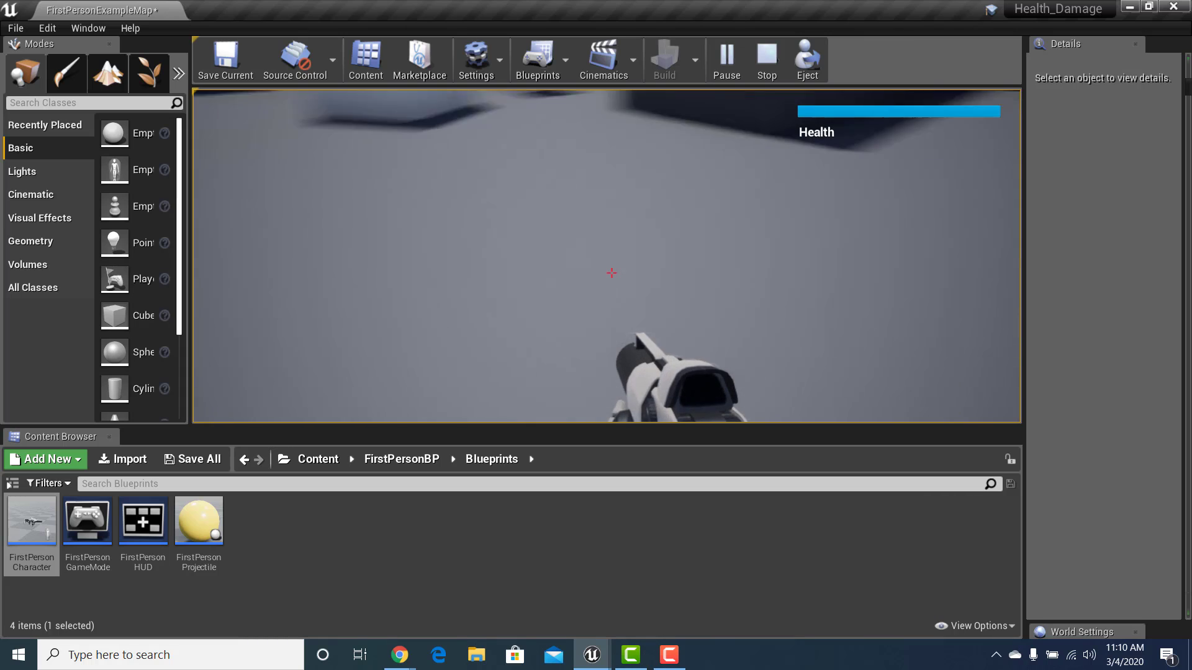